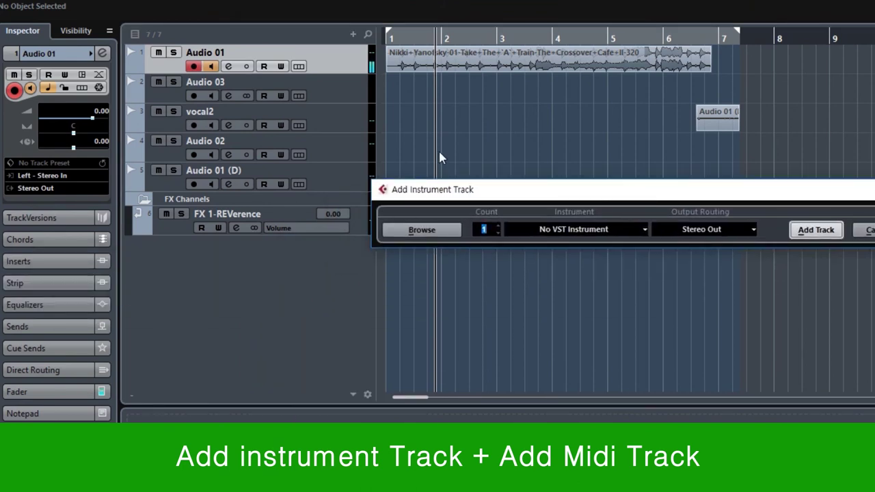
Add one instrument track loaded with the Groove Agent SE drum instrument and routed to Stereo Out.
{"action": "left_click", "coordinate": [581, 232]}
{"action": "left_click", "coordinate": [525, 282]}
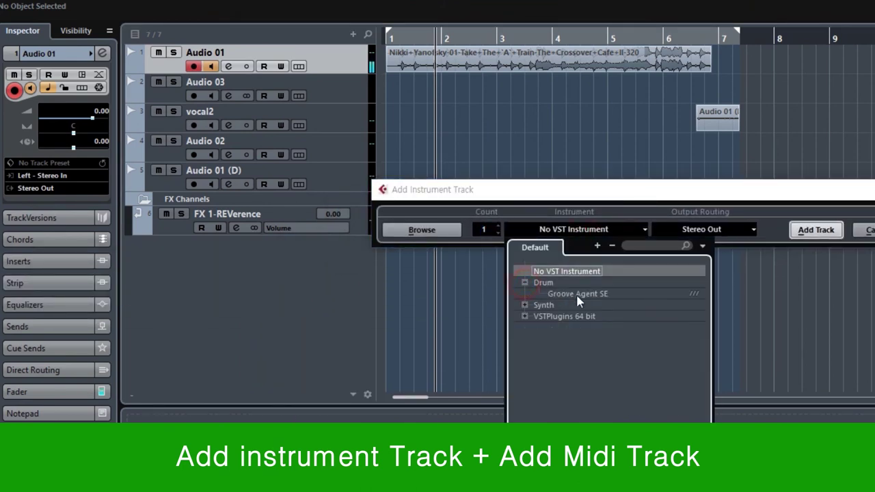
{"action": "left_click", "coordinate": [574, 294]}
{"action": "left_click", "coordinate": [821, 231]}
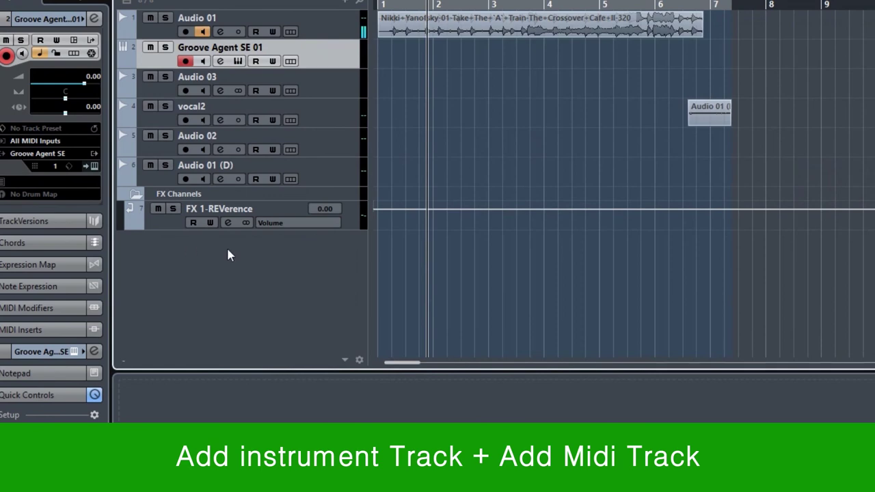
Add one MIDI track to the project below the Groove Agent SE 01 track.
{"action": "right_click", "coordinate": [276, 251]}
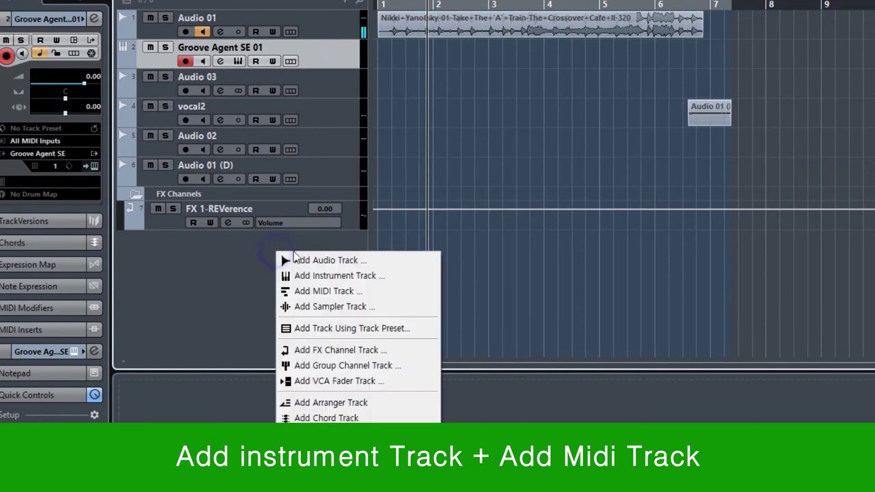
{"action": "left_click", "coordinate": [341, 292]}
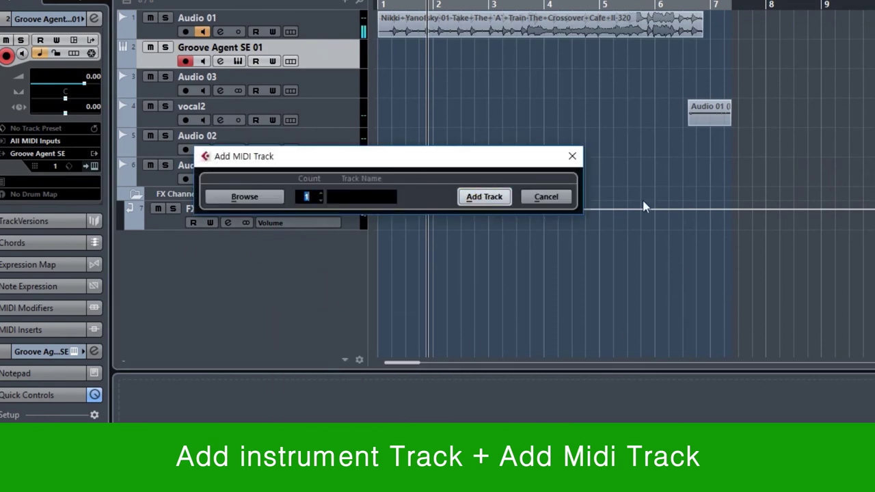
{"action": "left_click", "coordinate": [481, 197]}
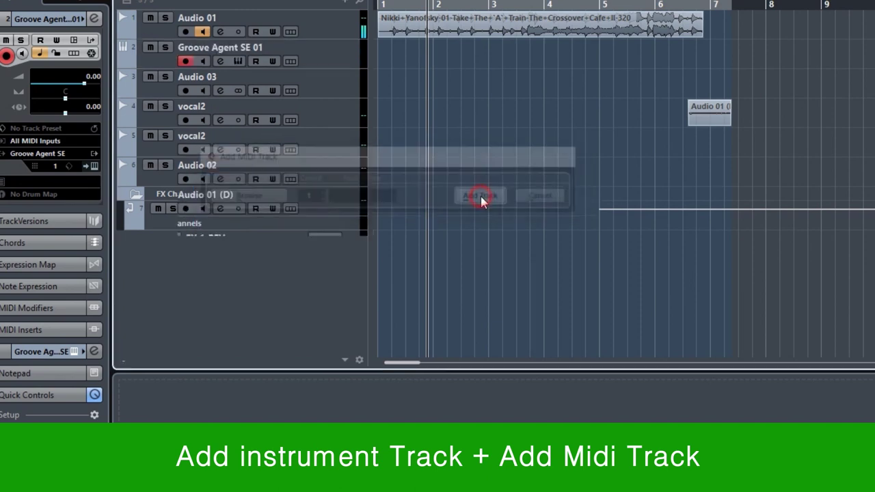
Compare the options offered when adding an instrument track with those for adding a MIDI track, without creating either.
{"action": "left_click", "coordinate": [315, 61]}
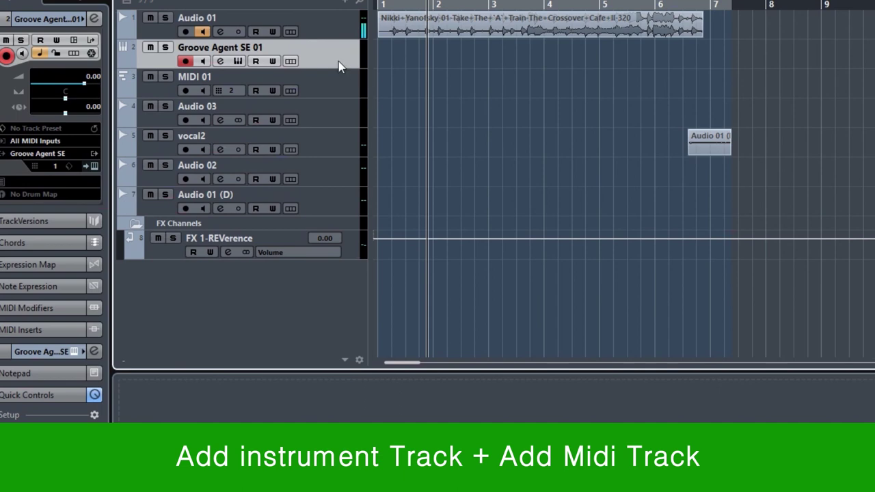
{"action": "right_click", "coordinate": [340, 67]}
{"action": "mouse_move", "coordinate": [509, 66]}
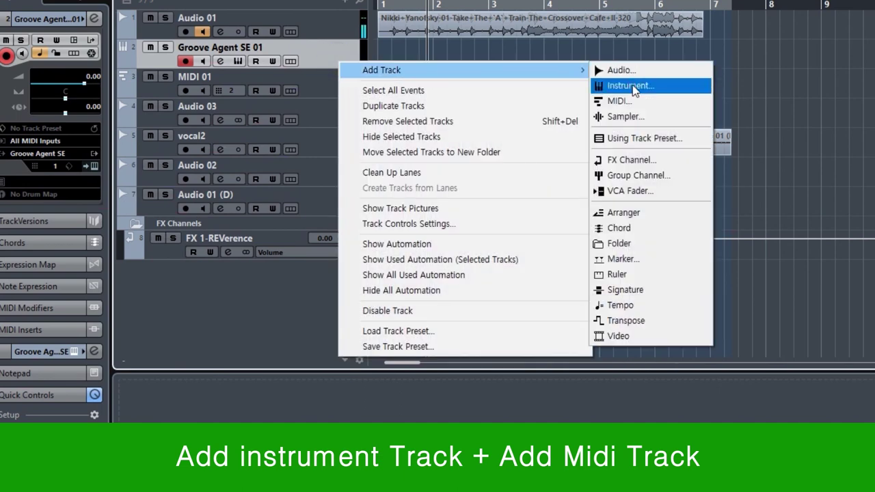
{"action": "left_click", "coordinate": [631, 86]}
{"action": "left_click", "coordinate": [584, 195]}
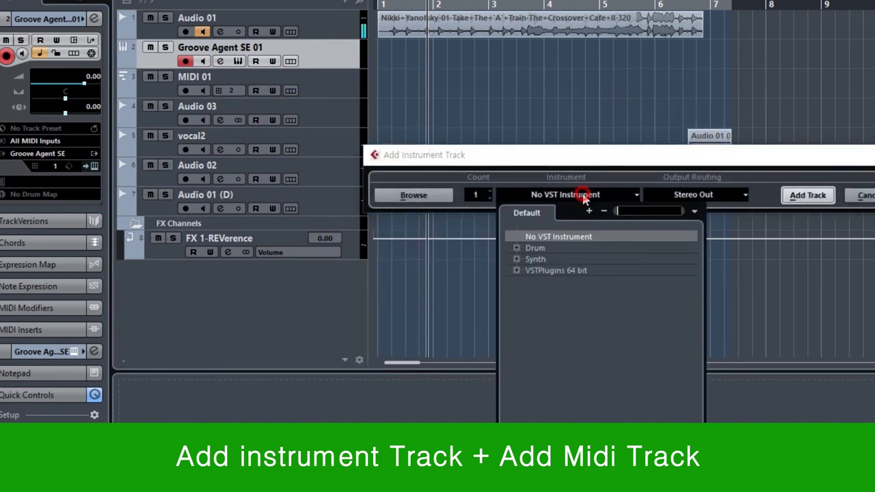
{"action": "left_click", "coordinate": [731, 161]}
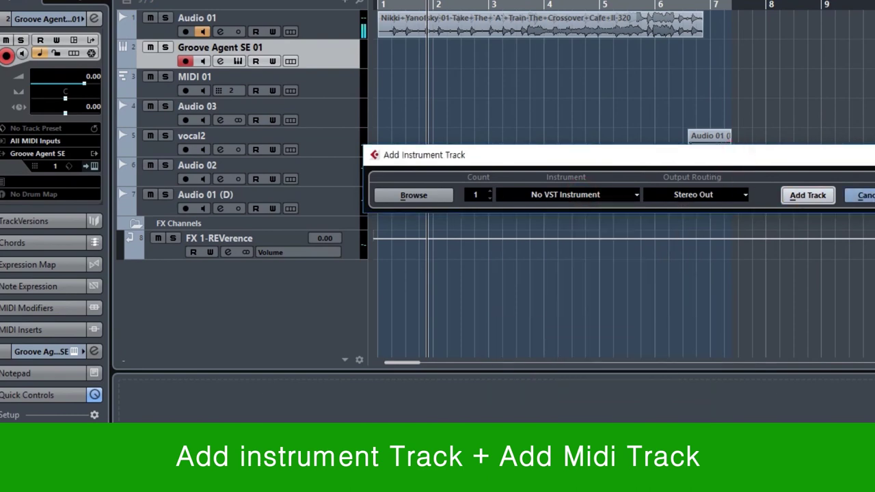
{"action": "left_click", "coordinate": [865, 195]}
{"action": "left_click", "coordinate": [342, 89]}
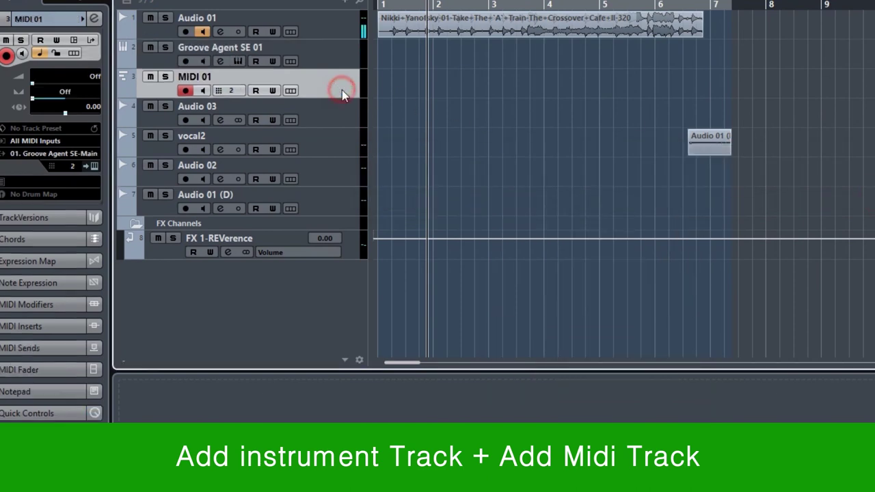
{"action": "right_click", "coordinate": [307, 303]}
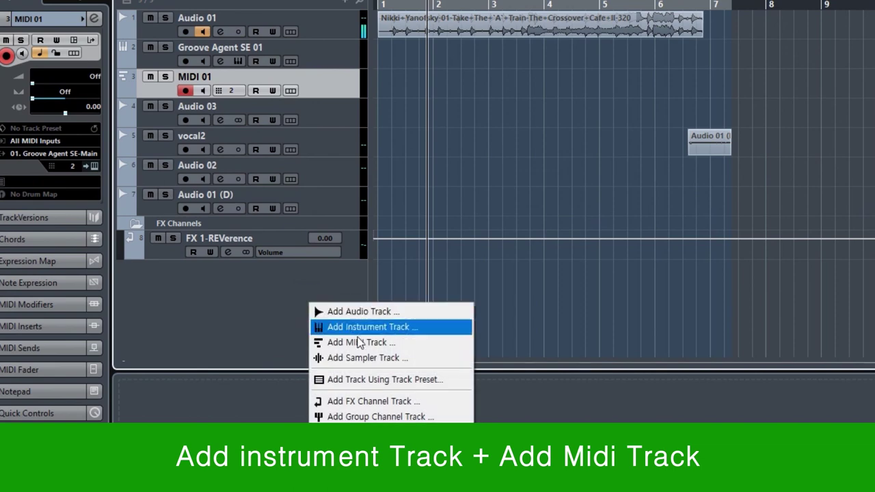
{"action": "left_click", "coordinate": [357, 342]}
{"action": "left_click_drag", "start_coordinate": [326, 149], "coordinate": [692, 122]}
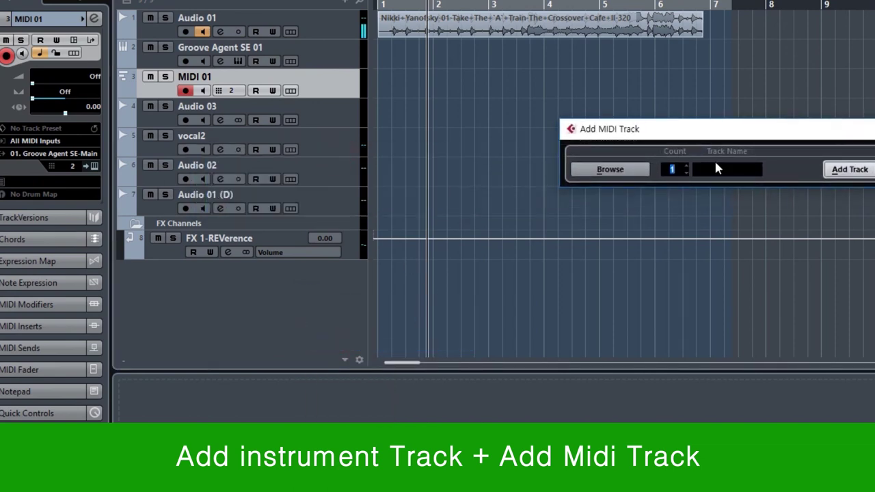
{"action": "left_click", "coordinate": [874, 128]}
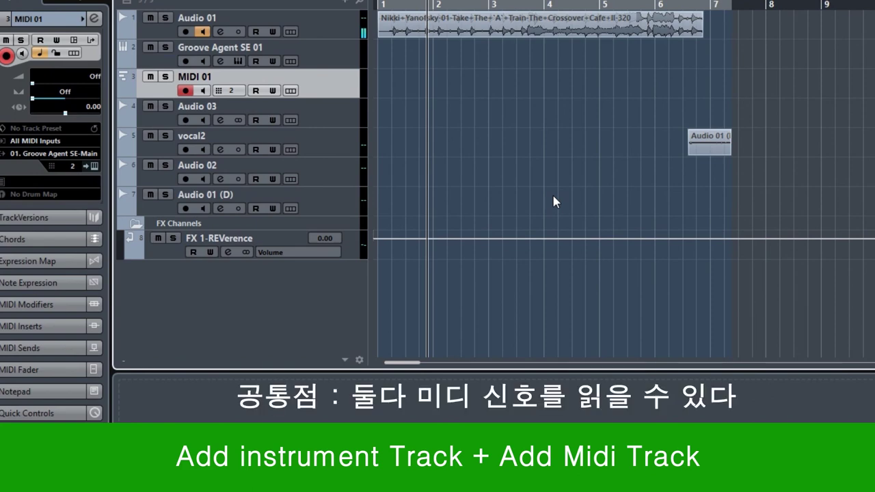
Create a part on the Groove Agent SE 01 track and draw the notes C#3, D3, E3, D3 and D3 in it.
{"action": "left_click_drag", "start_coordinate": [398, 51], "coordinate": [482, 53]}
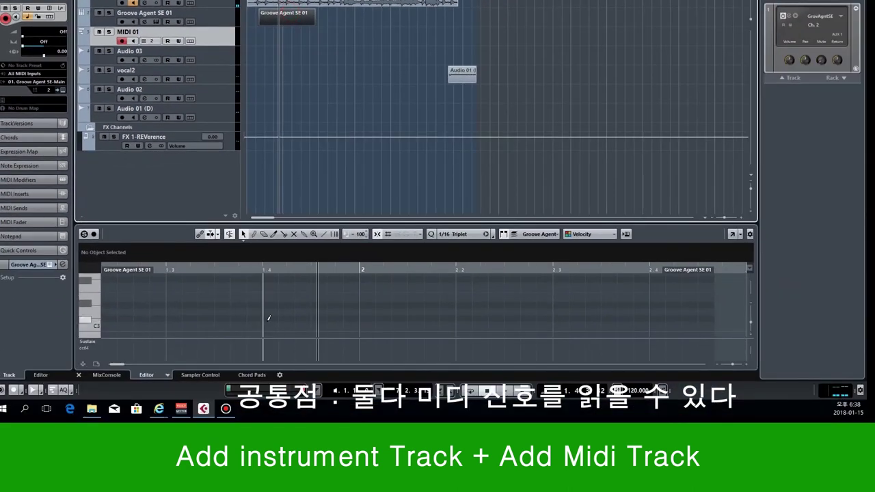
{"action": "left_click", "coordinate": [269, 318]}
{"action": "left_click", "coordinate": [349, 311]}
{"action": "left_click", "coordinate": [399, 298]}
{"action": "left_click", "coordinate": [480, 312]}
{"action": "left_click", "coordinate": [558, 312]}
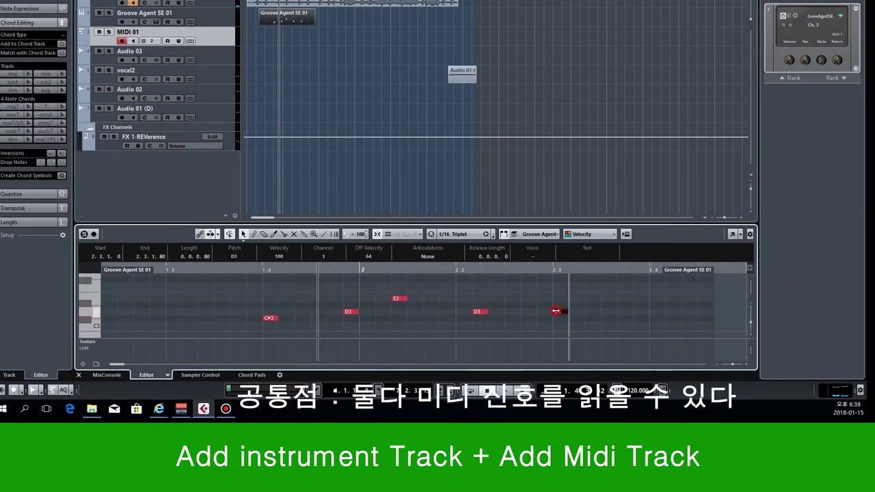
Delete the five drawn notes and the empty part from the Groove Agent SE 01 track.
{"action": "left_click_drag", "start_coordinate": [209, 286], "coordinate": [609, 325]}
{"action": "key", "text": "Delete"}
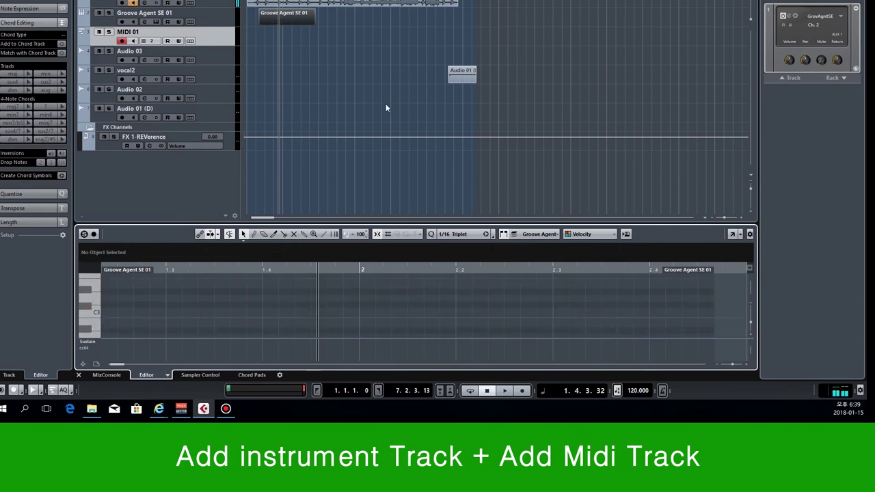
{"action": "left_click", "coordinate": [334, 65]}
{"action": "left_click", "coordinate": [290, 20]}
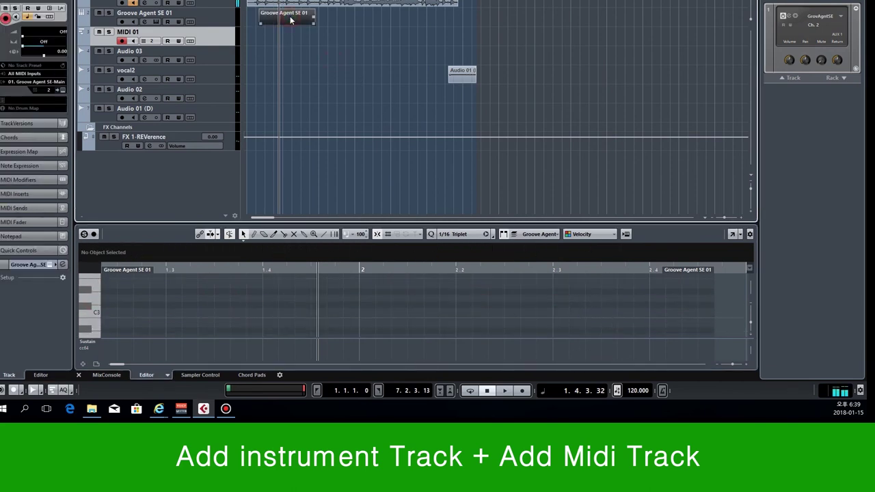
{"action": "key", "text": "Delete"}
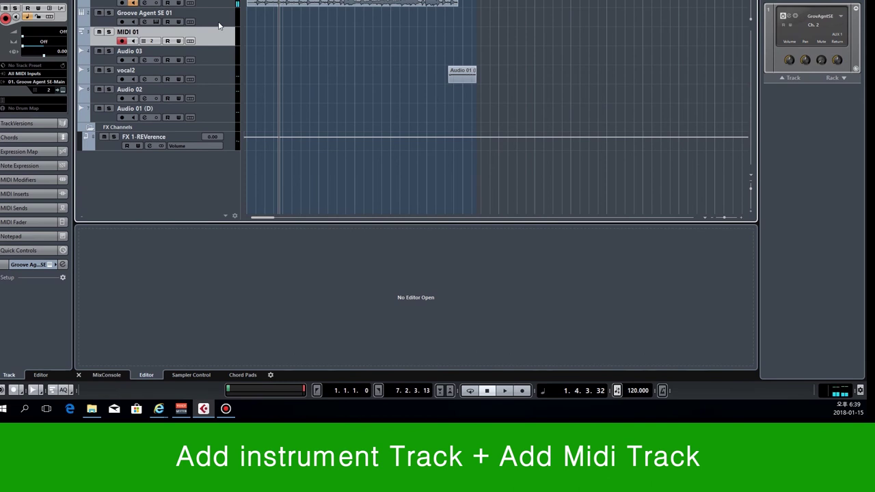
Rename the Groove Agent SE 01 track as "instrument track" and the MIDI 01 track as "midi track".
{"action": "left_click", "coordinate": [219, 26]}
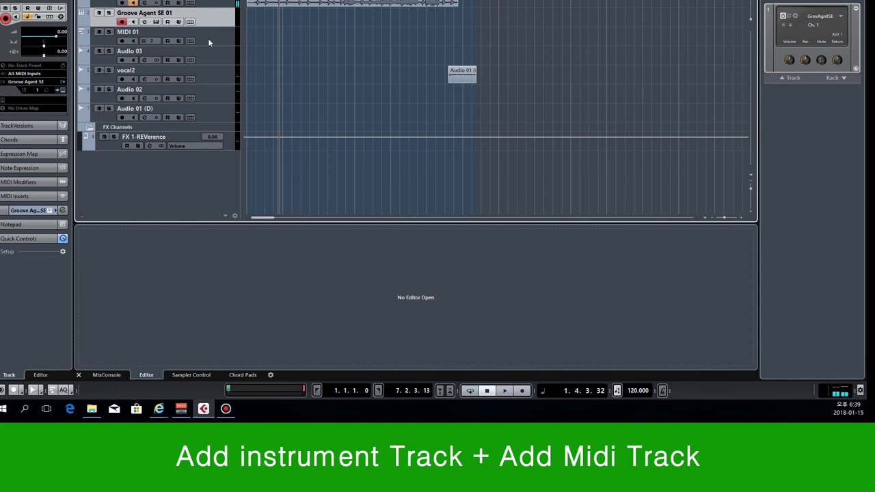
{"action": "left_click", "coordinate": [208, 39]}
{"action": "double_click", "coordinate": [172, 13]}
{"action": "type", "text": "instrument track"}
{"action": "double_click", "coordinate": [164, 33]}
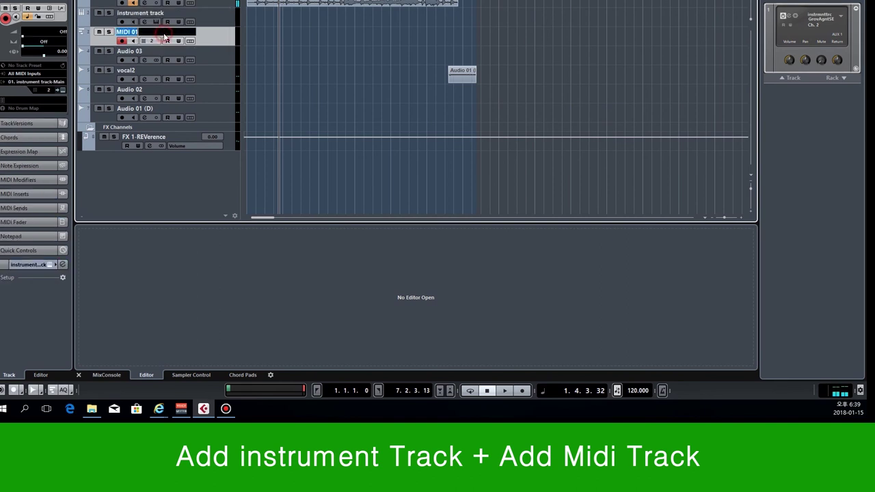
{"action": "type", "text": "midi track"}
{"action": "key", "text": "Return"}
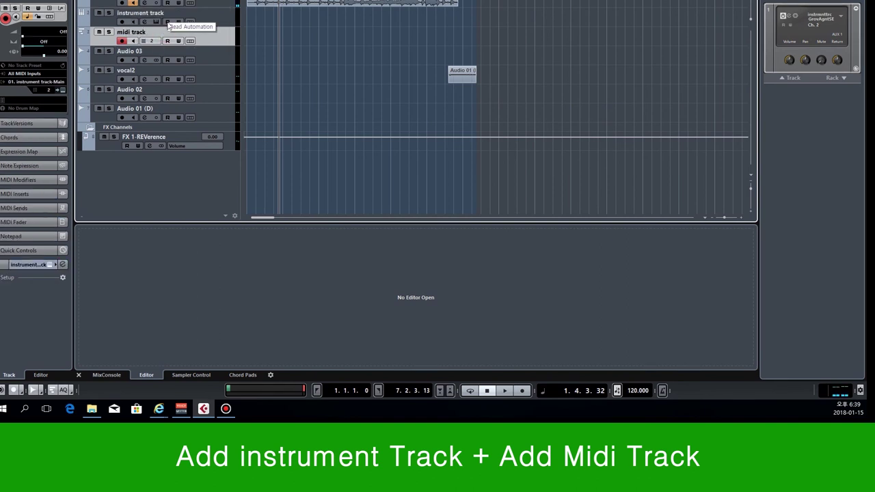
Compare the settings and sections available for the instrument track with those of the midi track, alternating between the two.
{"action": "left_click", "coordinate": [211, 21]}
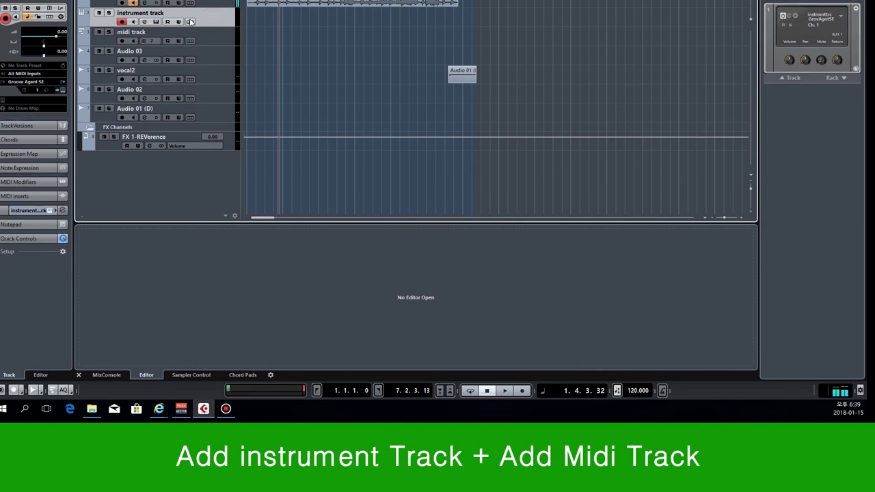
{"action": "left_click", "coordinate": [213, 40]}
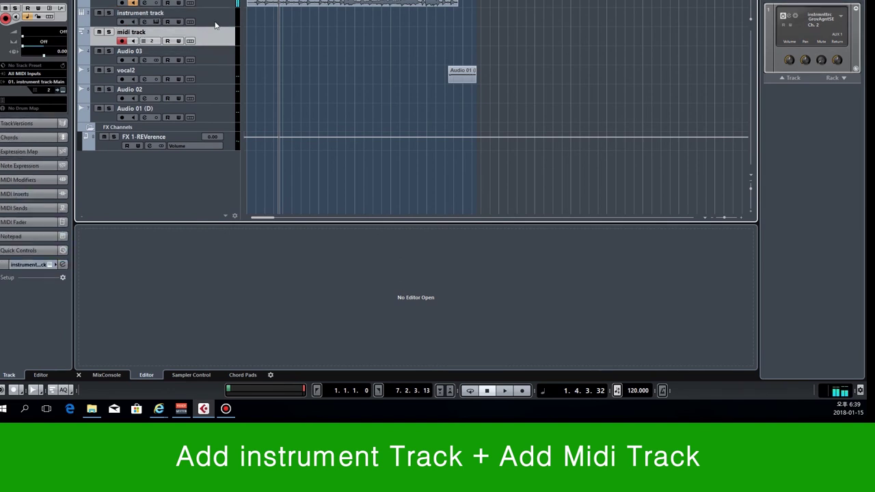
{"action": "left_click", "coordinate": [214, 20]}
{"action": "left_click", "coordinate": [215, 37]}
{"action": "left_click", "coordinate": [214, 19]}
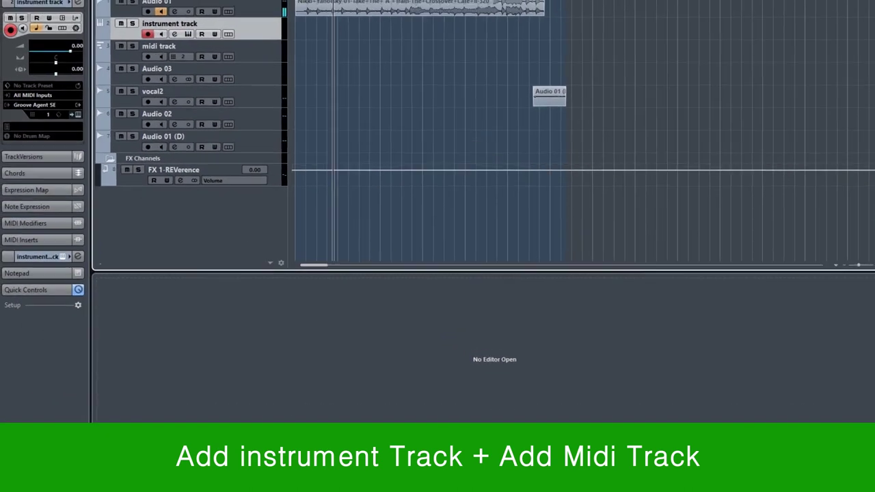
{"action": "left_click", "coordinate": [345, 87]}
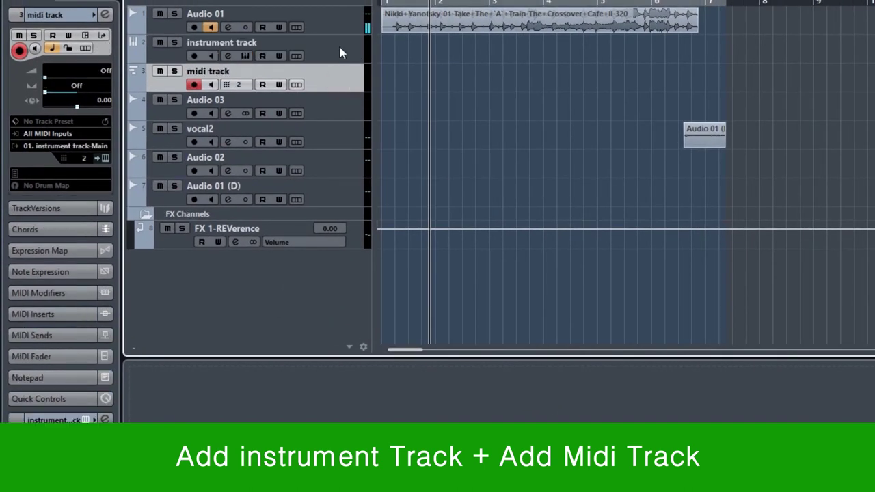
{"action": "left_click", "coordinate": [342, 53]}
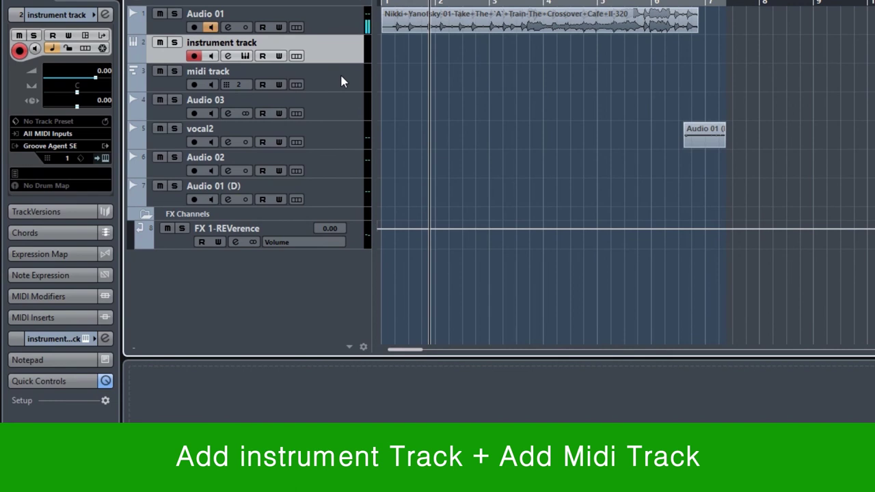
{"action": "left_click", "coordinate": [341, 80]}
{"action": "left_click", "coordinate": [336, 56]}
{"action": "left_click", "coordinate": [337, 81]}
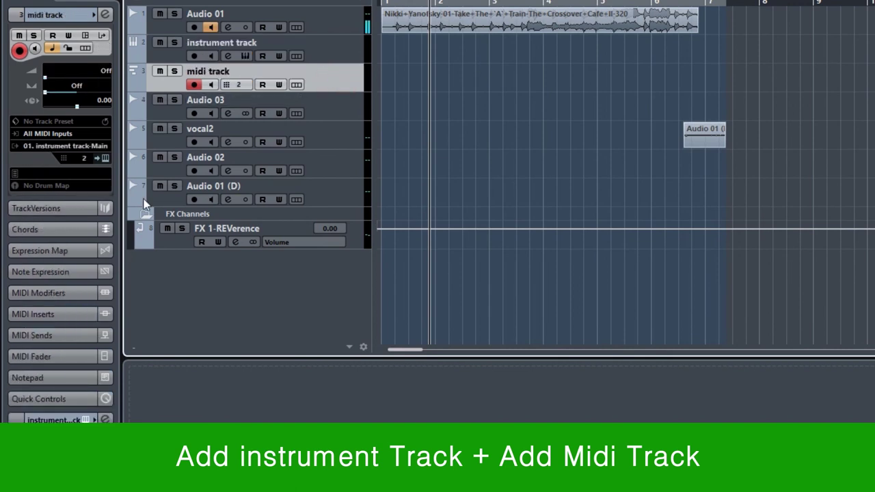
{"action": "left_click", "coordinate": [319, 56]}
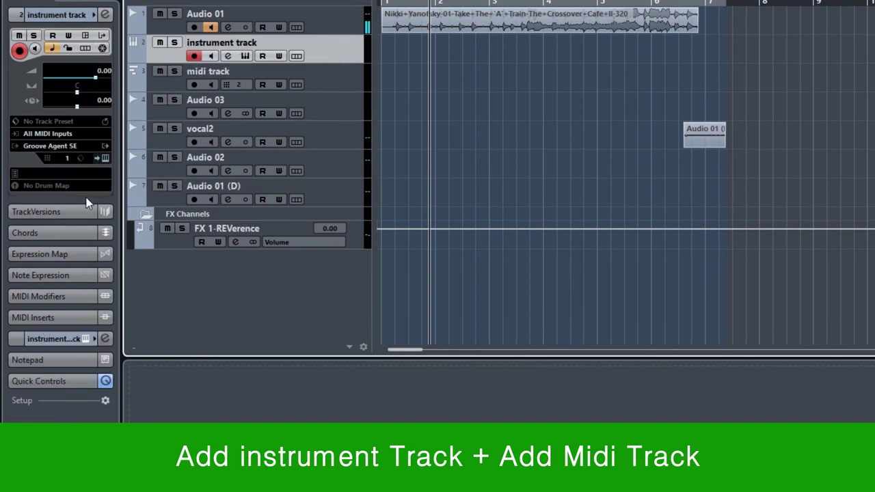
{"action": "left_click", "coordinate": [348, 82]}
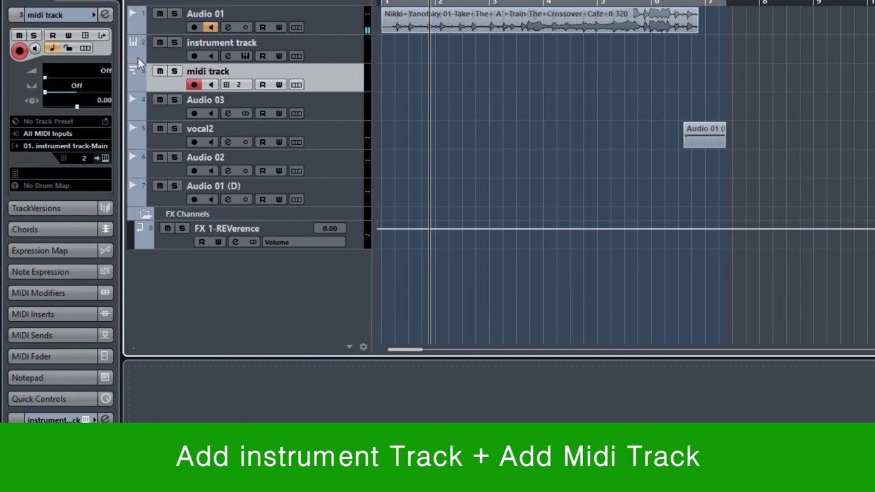
{"action": "left_click", "coordinate": [329, 55]}
{"action": "left_click", "coordinate": [329, 83]}
{"action": "left_click", "coordinate": [328, 57]}
{"action": "left_click", "coordinate": [328, 81]}
{"action": "left_click", "coordinate": [327, 49]}
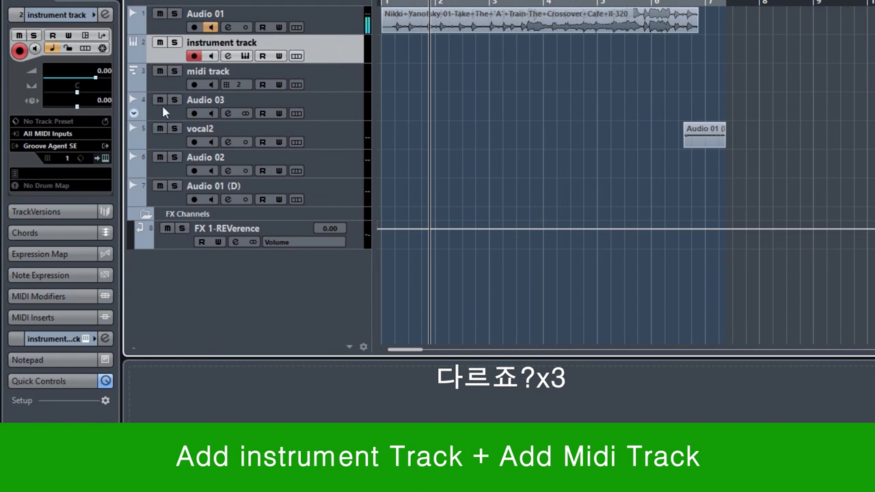
{"action": "left_click", "coordinate": [351, 85]}
{"action": "left_click", "coordinate": [343, 59]}
{"action": "left_click", "coordinate": [340, 76]}
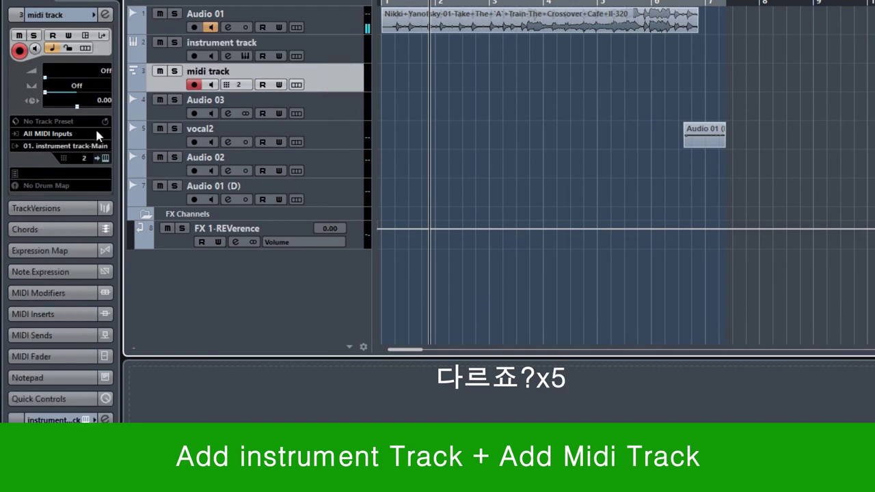
{"action": "left_click", "coordinate": [327, 58]}
{"action": "left_click", "coordinate": [332, 85]}
{"action": "left_click", "coordinate": [326, 57]}
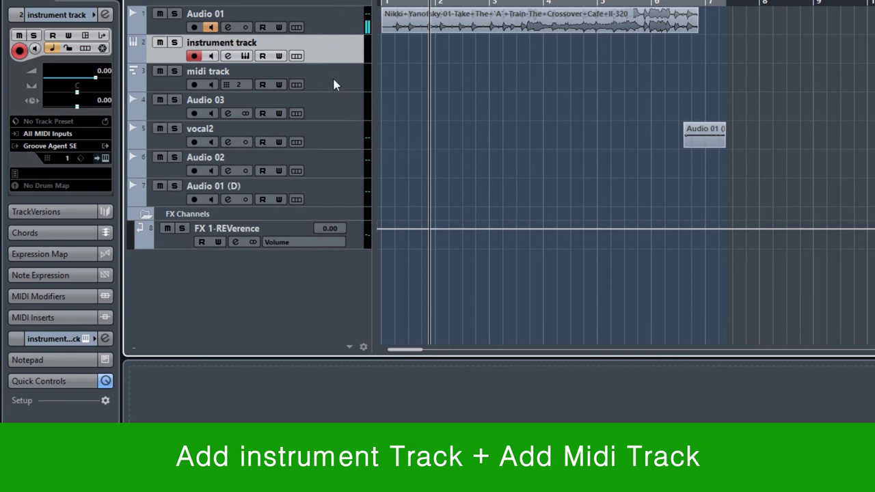
Examine the instrument track's channel settings and record-enable controls, and compare its track controls with those of Audio 01.
{"action": "left_click", "coordinate": [105, 15]}
{"action": "left_click", "coordinate": [105, 15]}
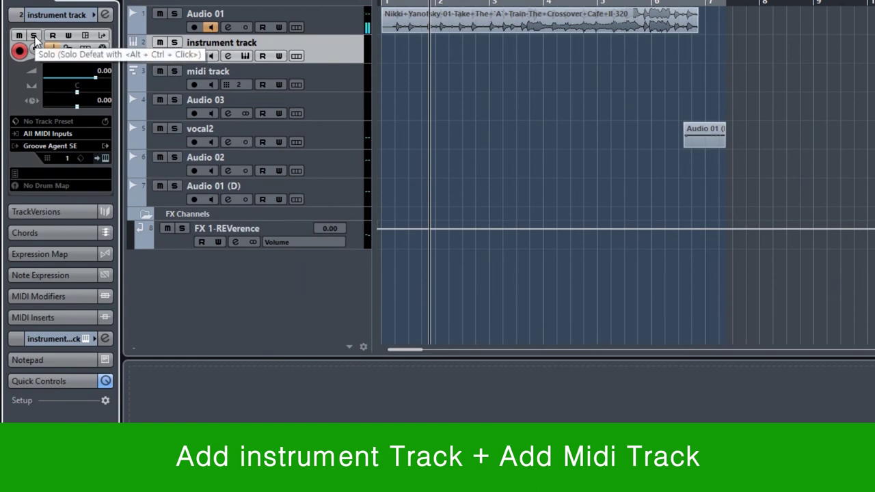
{"action": "left_click", "coordinate": [19, 51]}
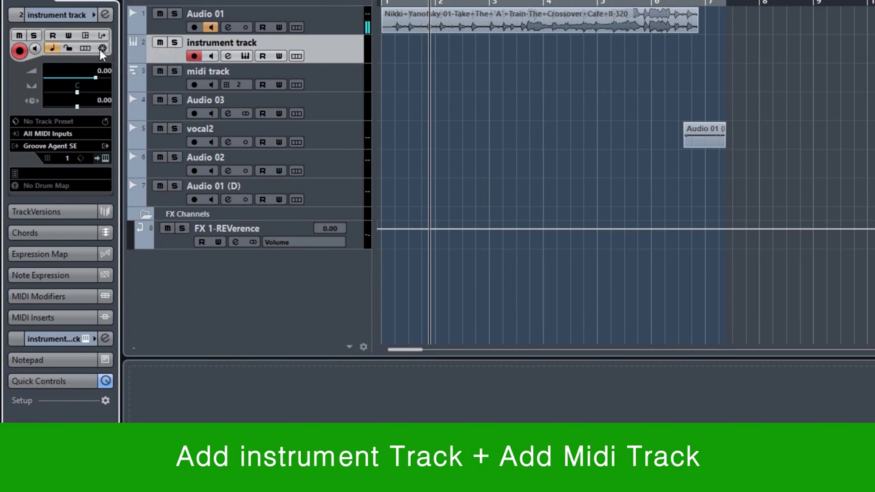
{"action": "left_click", "coordinate": [322, 25]}
{"action": "left_click", "coordinate": [319, 41]}
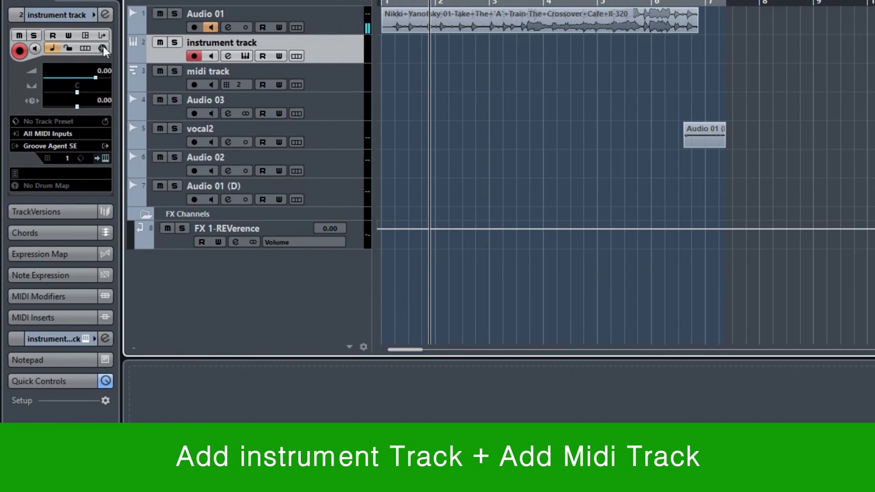
Compare Audio 01's auto fades control with the instrument track's input transformer, viewing the transformer's Off, Global and Local options.
{"action": "left_click", "coordinate": [315, 25]}
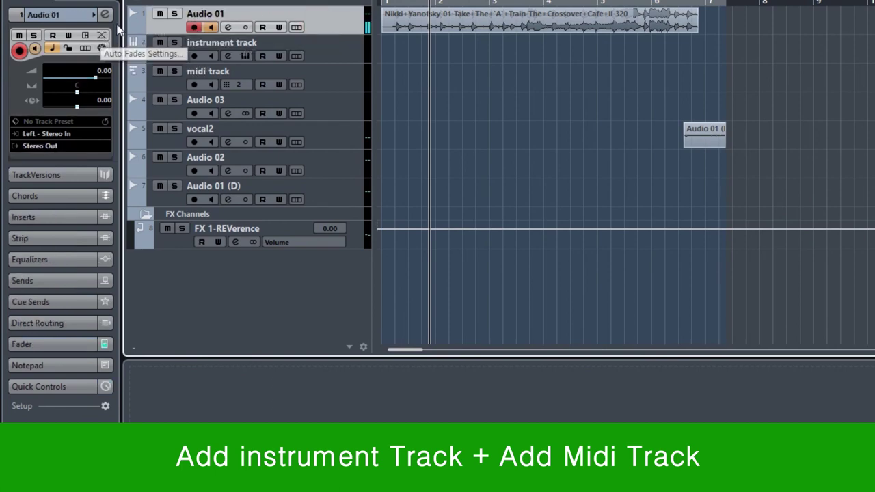
{"action": "left_click", "coordinate": [322, 43]}
{"action": "left_click", "coordinate": [100, 35]}
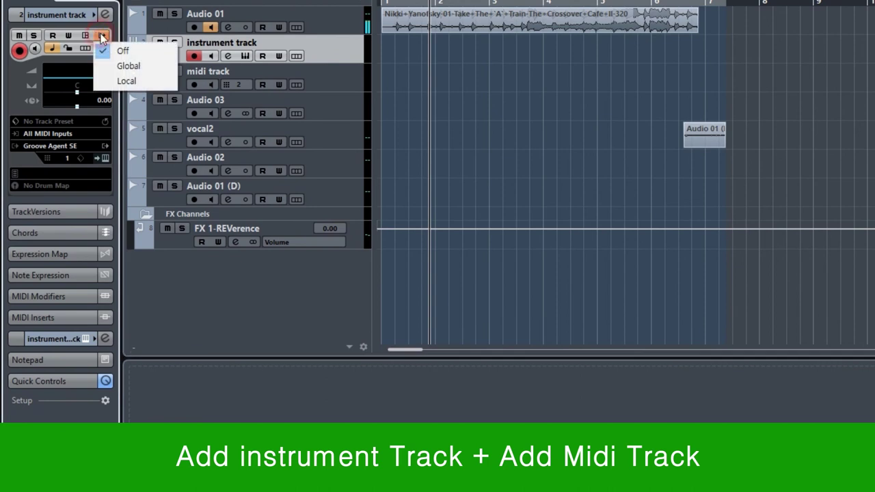
{"action": "left_click", "coordinate": [231, 296]}
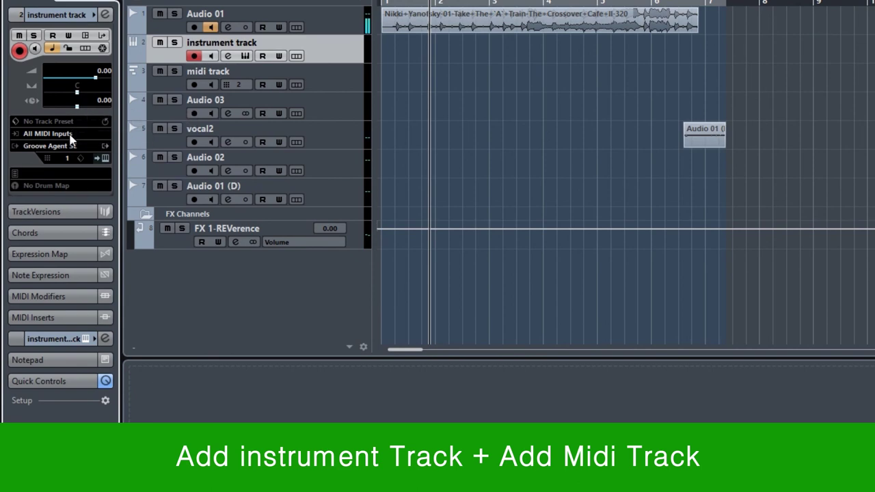
Compare the input and output routing of Audio 01 with that of the instrument track, alternating between the two.
{"action": "key", "text": "Up"}
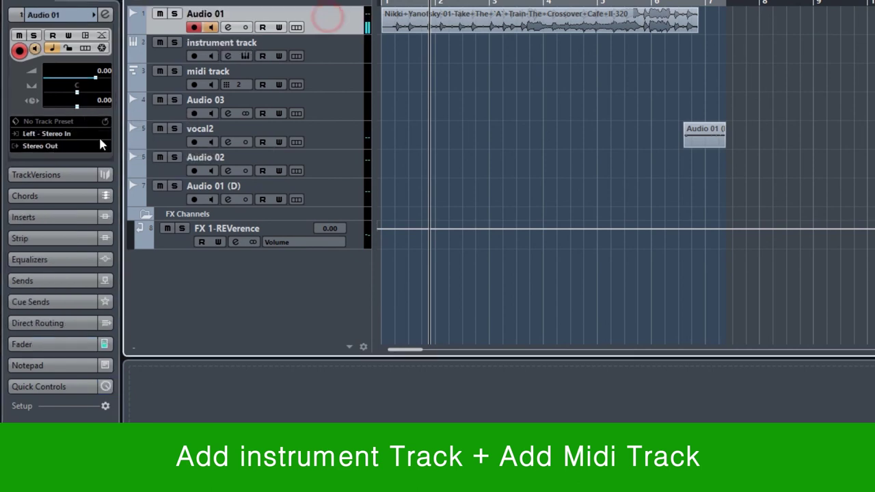
{"action": "left_click", "coordinate": [283, 62]}
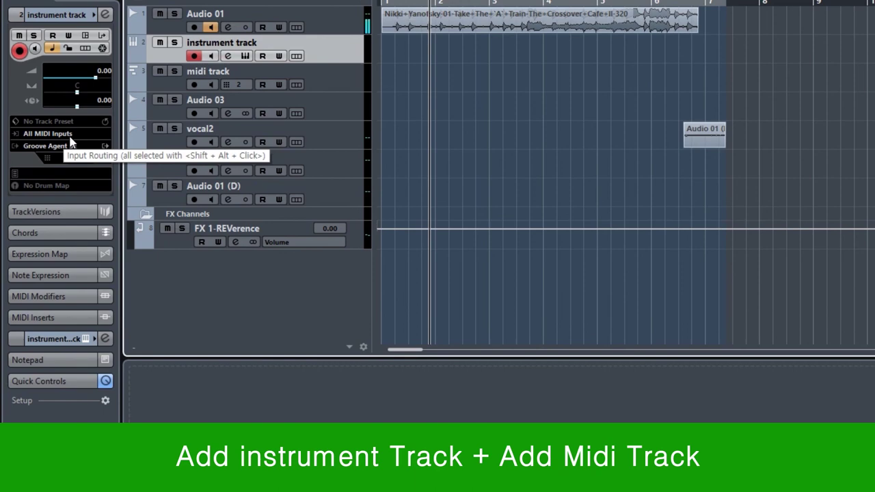
{"action": "left_click", "coordinate": [328, 26]}
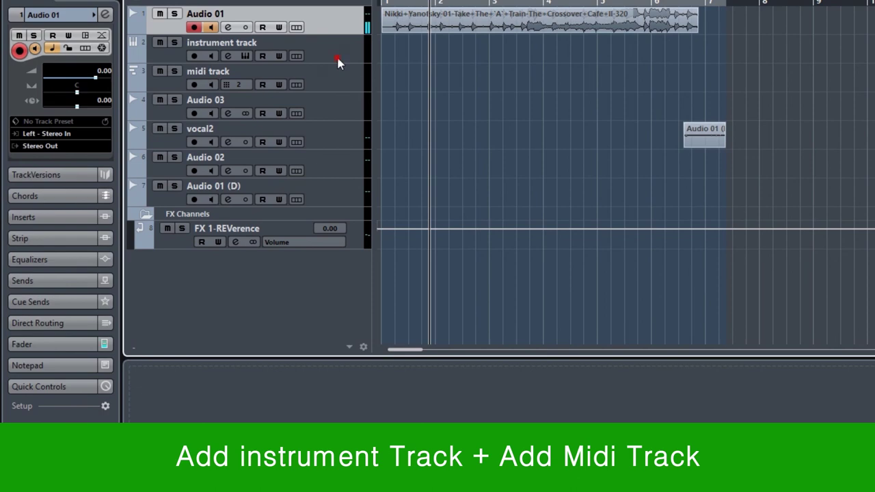
{"action": "left_click", "coordinate": [338, 60]}
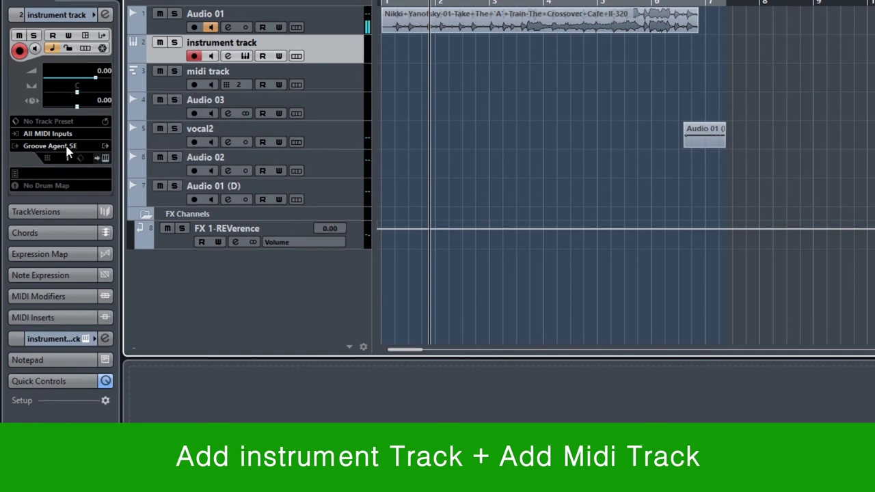
{"action": "key", "text": "Up"}
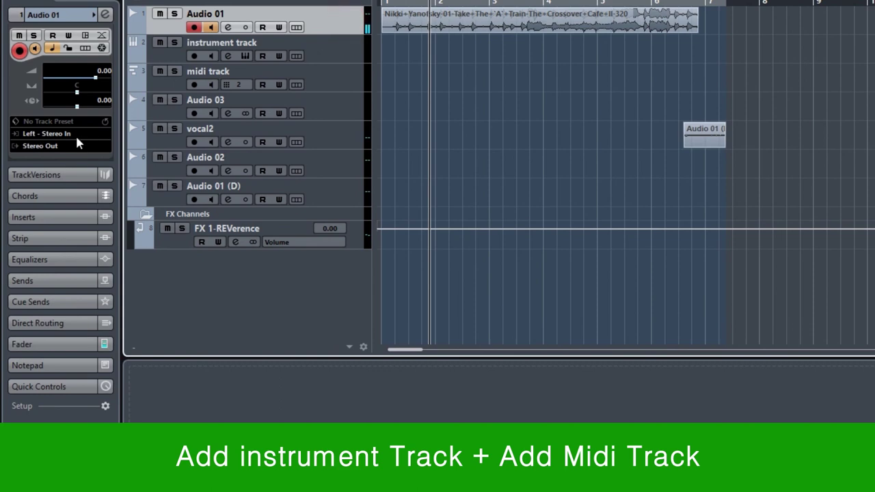
{"action": "left_click", "coordinate": [323, 63]}
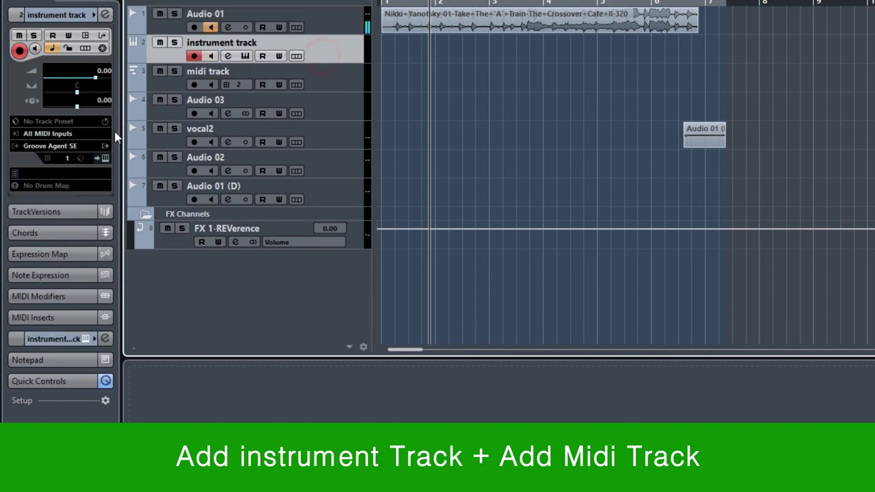
Examine the VST instruments available as the instrument track's output, expanding the Synth category, and keep Groove Agent SE.
{"action": "left_click", "coordinate": [65, 155]}
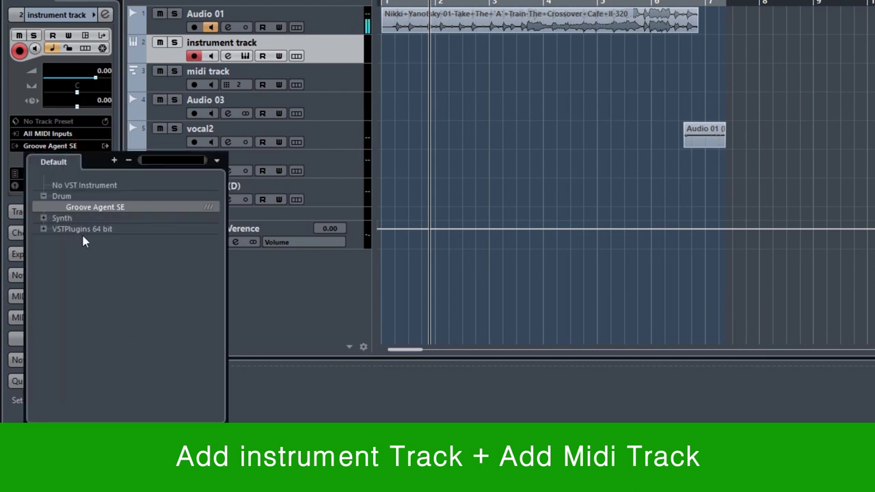
{"action": "left_click", "coordinate": [43, 218]}
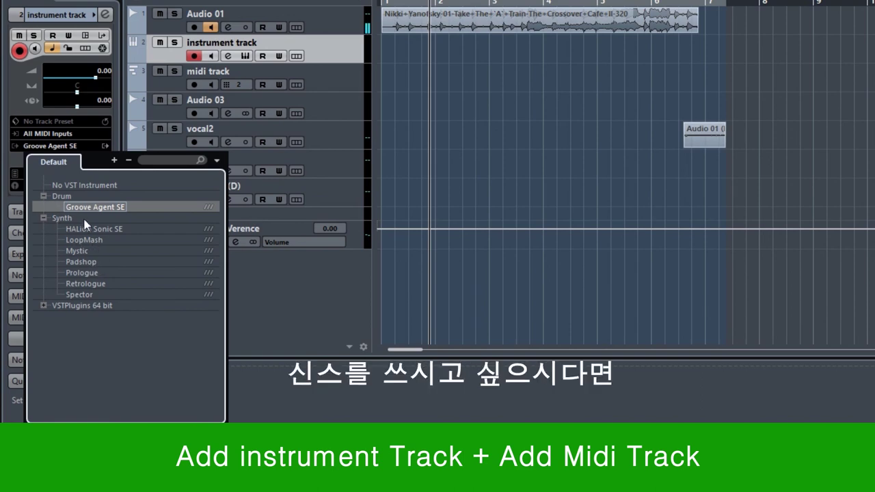
{"action": "left_click", "coordinate": [290, 293]}
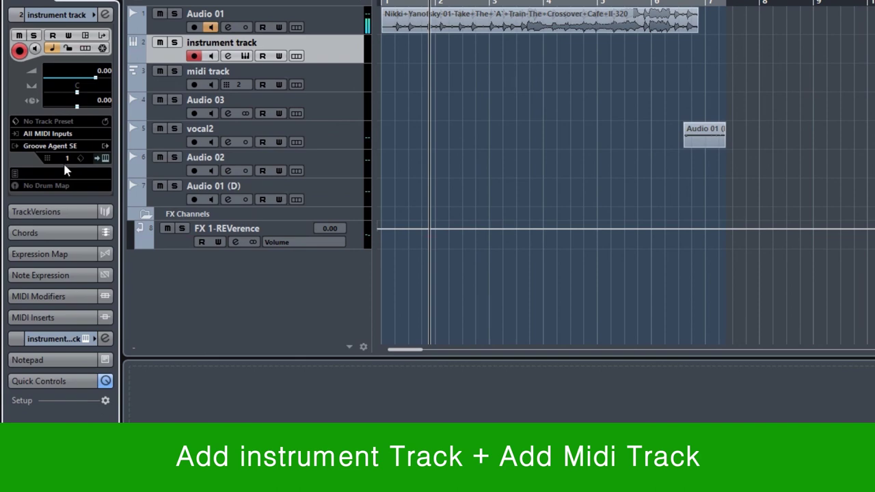
View the Groove Agent SE editor from the instrument track's routing settings and close it, repeating this once.
{"action": "left_click", "coordinate": [105, 158]}
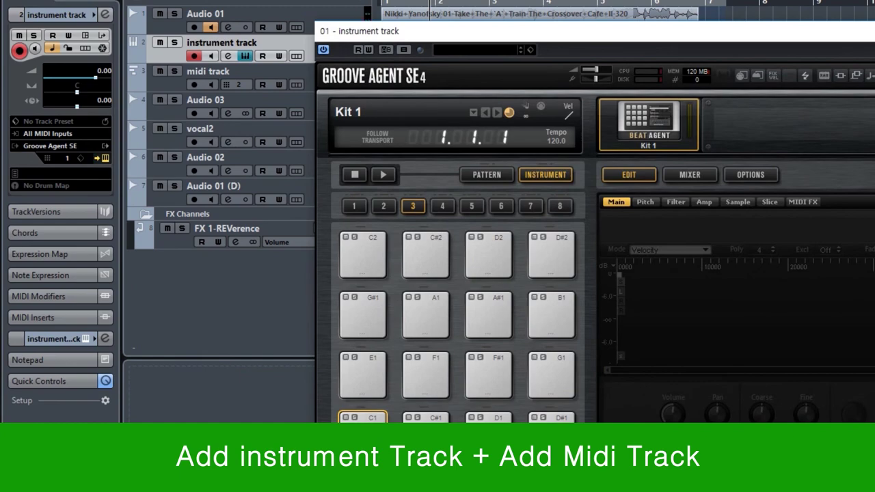
{"action": "left_click", "coordinate": [874, 31]}
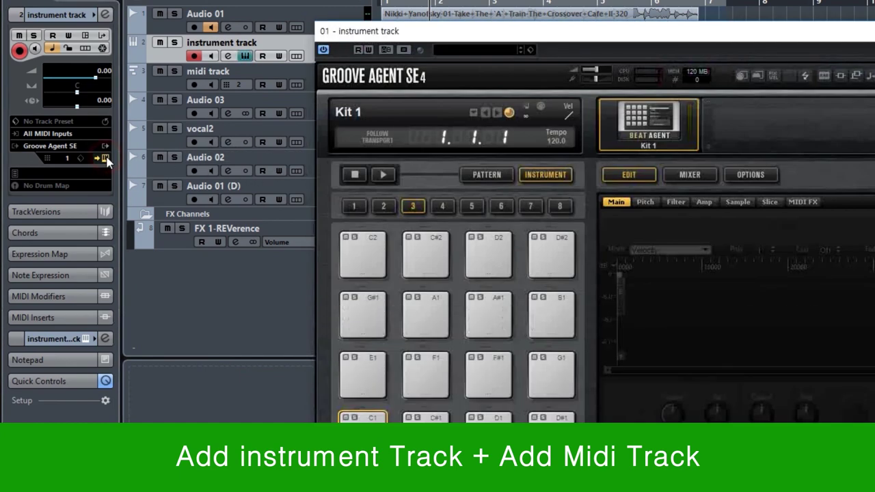
{"action": "left_click", "coordinate": [105, 158]}
{"action": "left_click", "coordinate": [105, 157]}
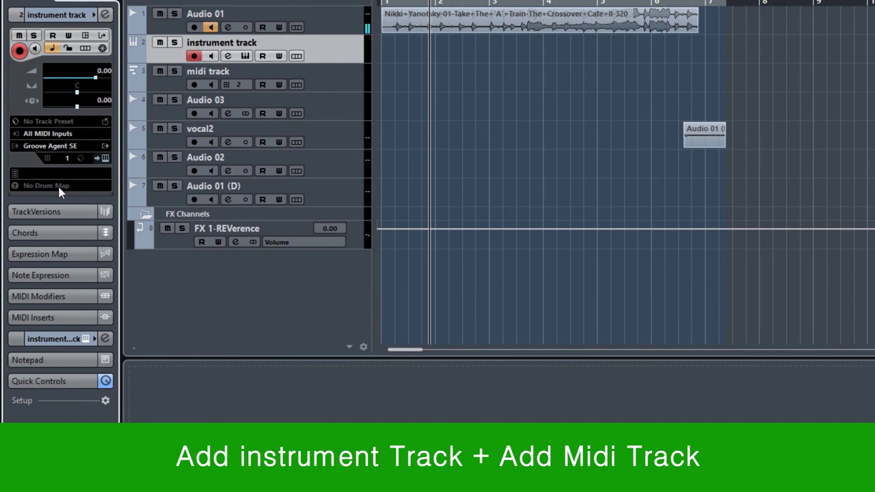
Examine the instrument track's TrackVersions, Chords, Expression Map and Note Expression sections.
{"action": "left_click", "coordinate": [48, 212]}
{"action": "left_click", "coordinate": [53, 240]}
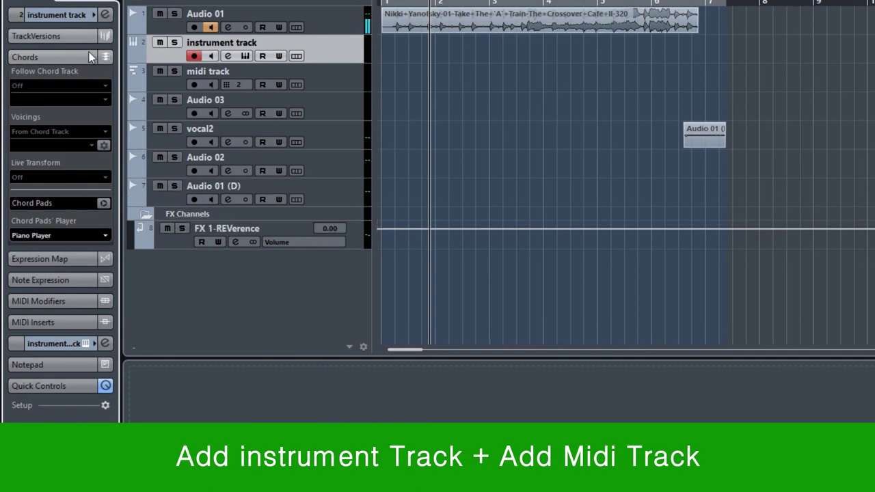
{"action": "left_click", "coordinate": [77, 260]}
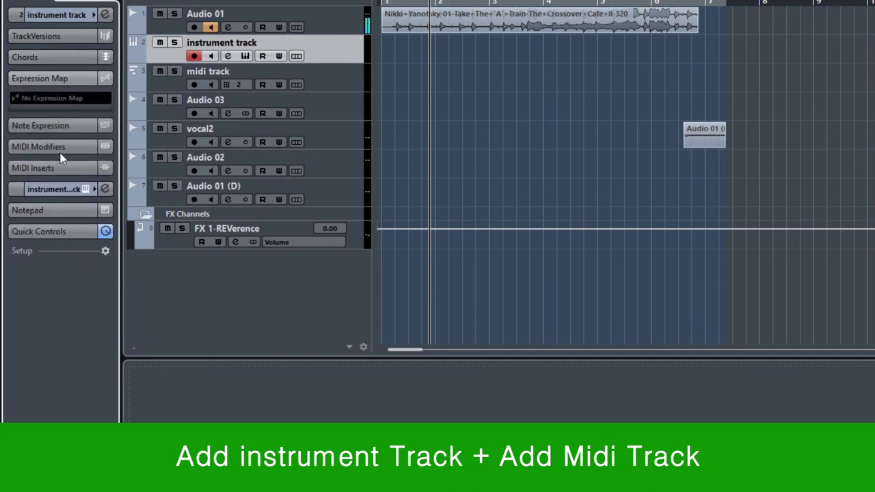
{"action": "left_click", "coordinate": [69, 126]}
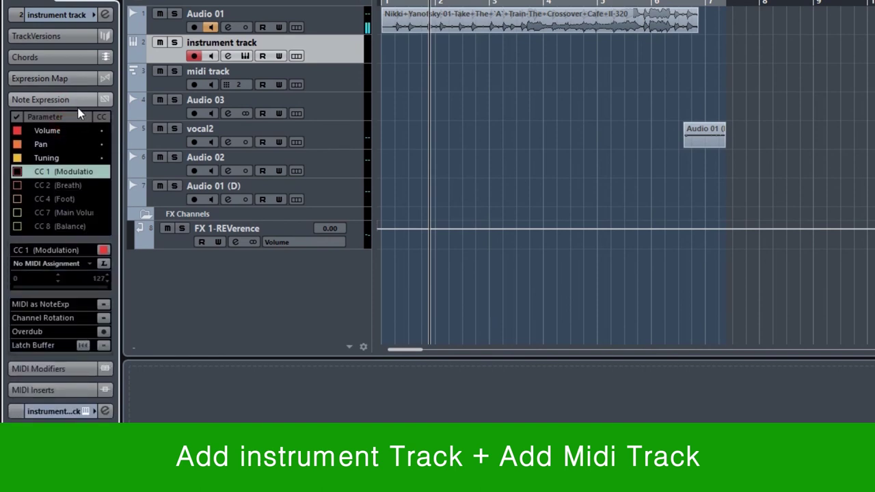
{"action": "left_click", "coordinate": [71, 102]}
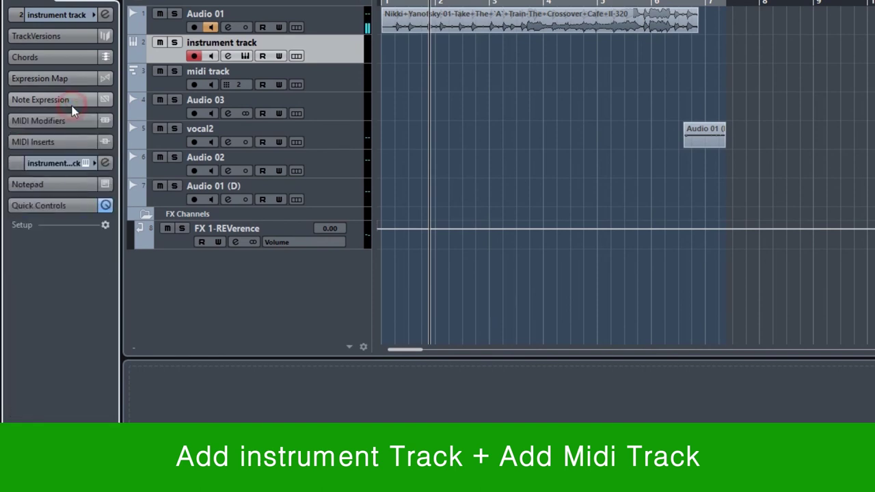
{"action": "left_click", "coordinate": [66, 101]}
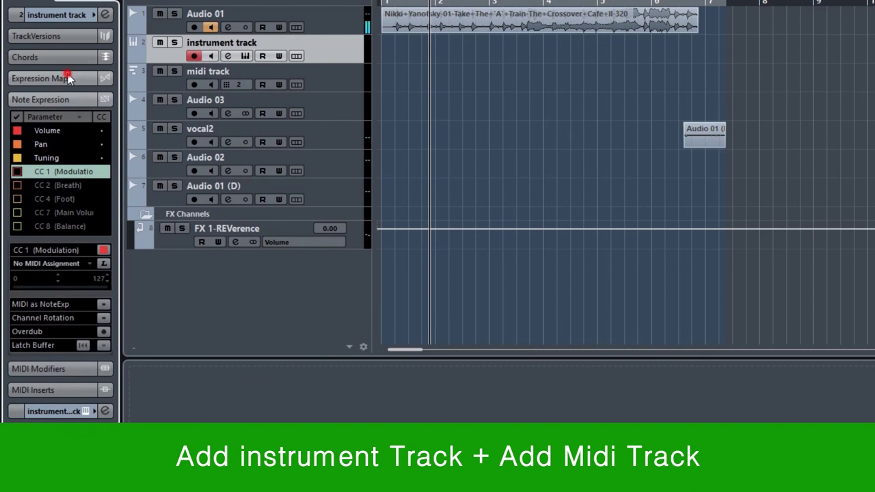
{"action": "left_click", "coordinate": [67, 78]}
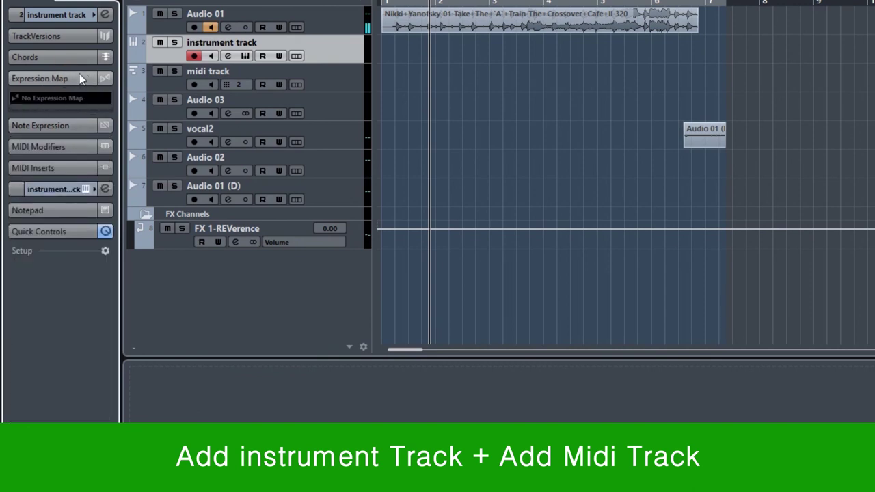
{"action": "left_click", "coordinate": [60, 125]}
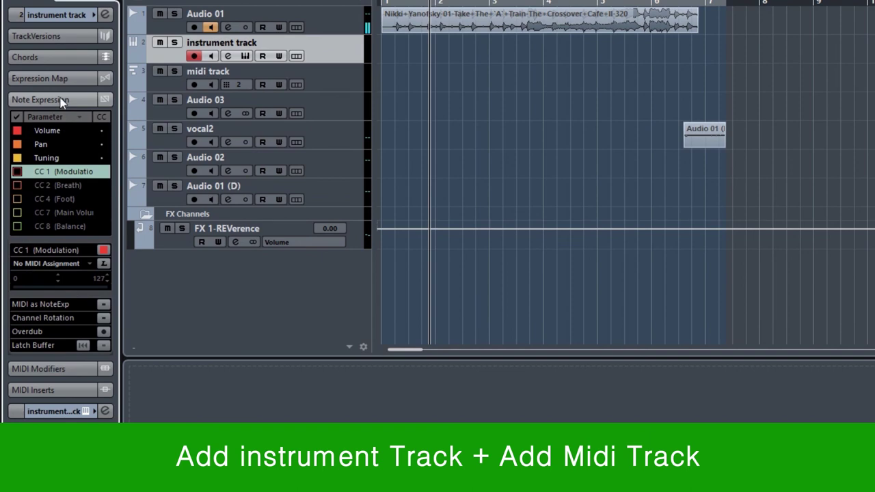
{"action": "left_click", "coordinate": [60, 100]}
Examine the instrument track's MIDI Modifiers and MIDI Inserts sections, collapsing each one after viewing.
{"action": "left_click", "coordinate": [64, 123]}
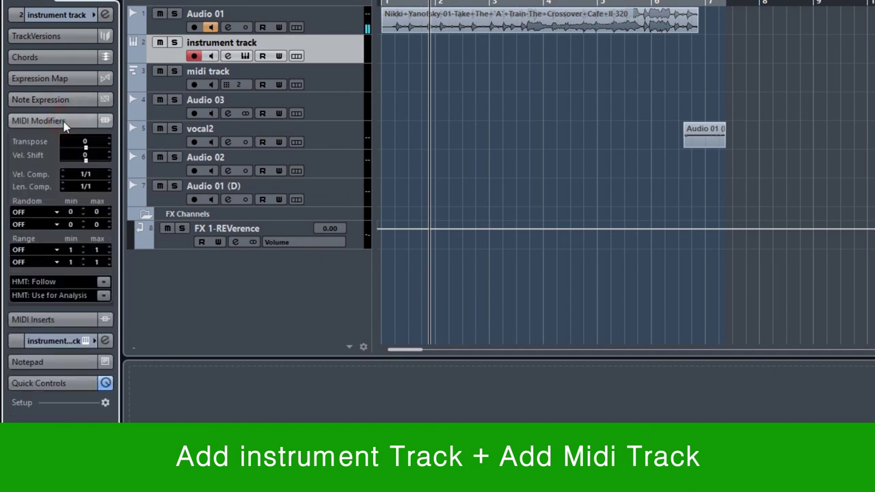
{"action": "left_click", "coordinate": [58, 121]}
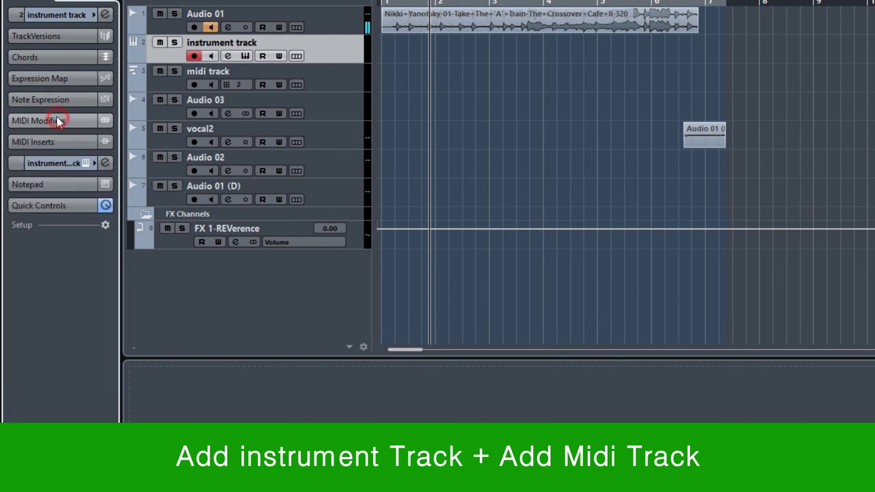
{"action": "left_click", "coordinate": [59, 141]}
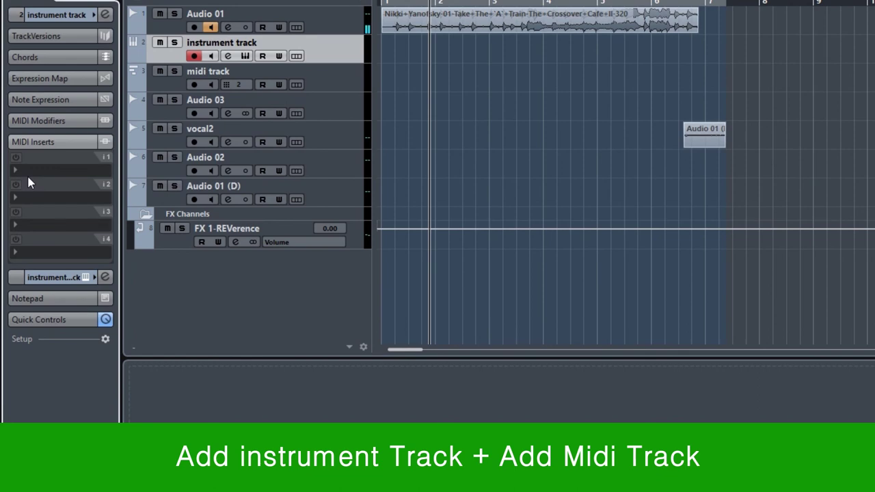
{"action": "left_click", "coordinate": [59, 142]}
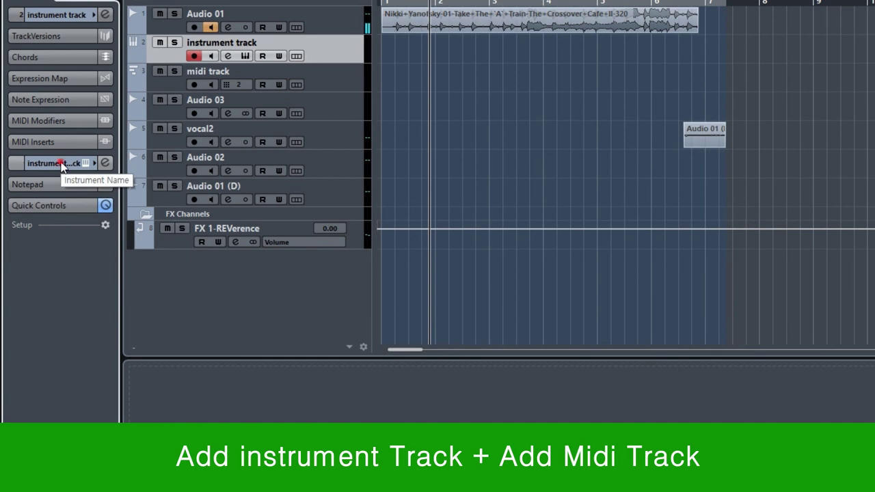
Expand the instrument track's audio channel sections, compare them with Audio 01's, and briefly view the Groove Agent SE editor.
{"action": "left_click", "coordinate": [60, 164]}
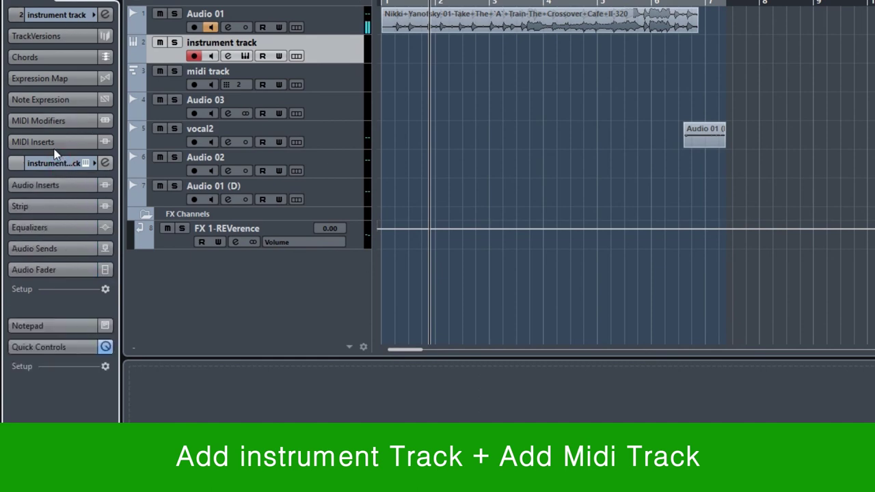
{"action": "left_click", "coordinate": [317, 23]}
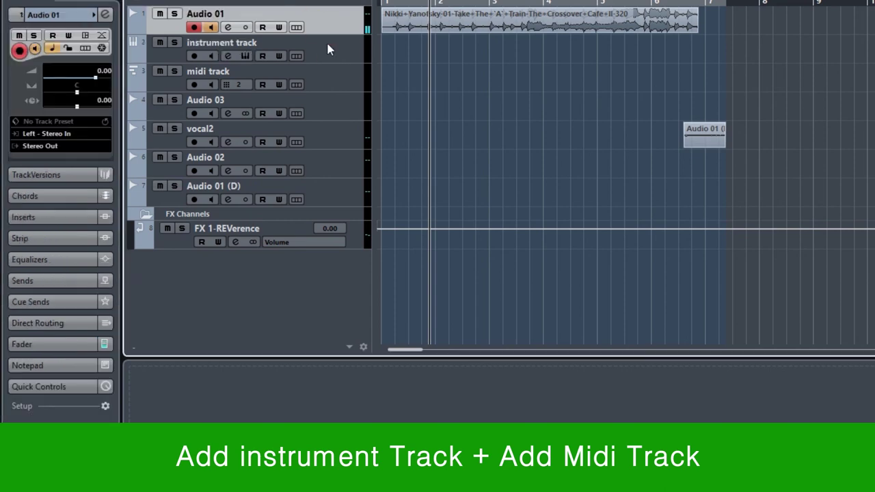
{"action": "left_click", "coordinate": [328, 46]}
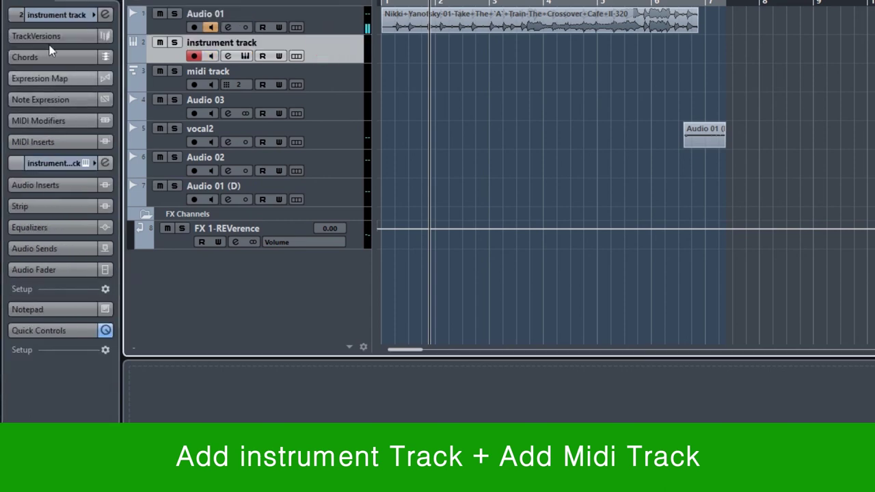
{"action": "left_click", "coordinate": [352, 23]}
{"action": "left_click", "coordinate": [340, 56]}
{"action": "left_click", "coordinate": [86, 163]}
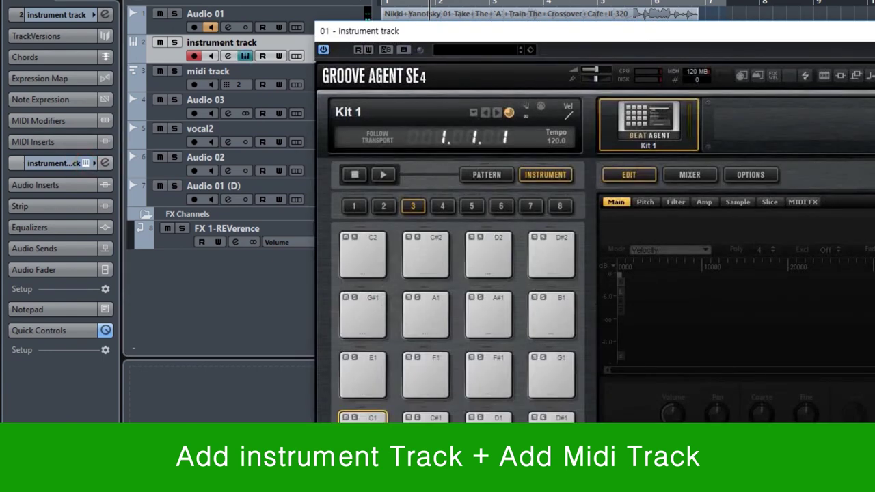
{"action": "left_click", "coordinate": [873, 31]}
Compare the instrument track's Audio Inserts with the Inserts of Audio 01.
{"action": "left_click", "coordinate": [49, 185]}
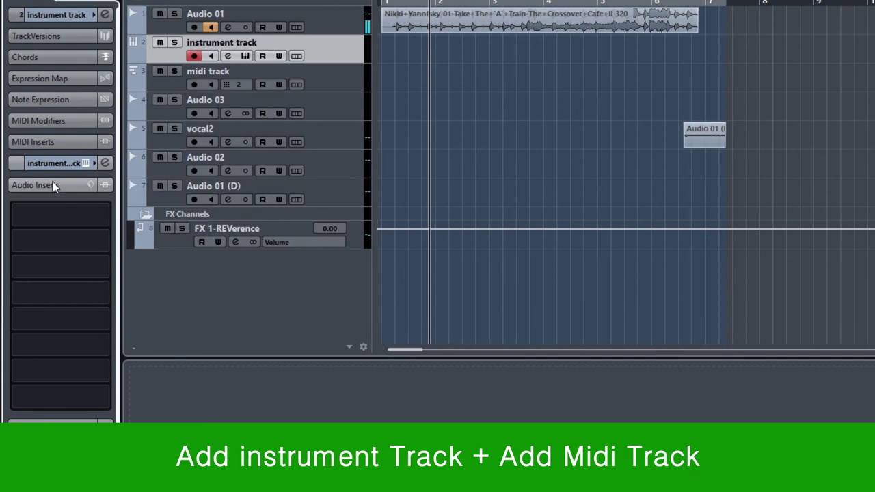
{"action": "left_click", "coordinate": [322, 22]}
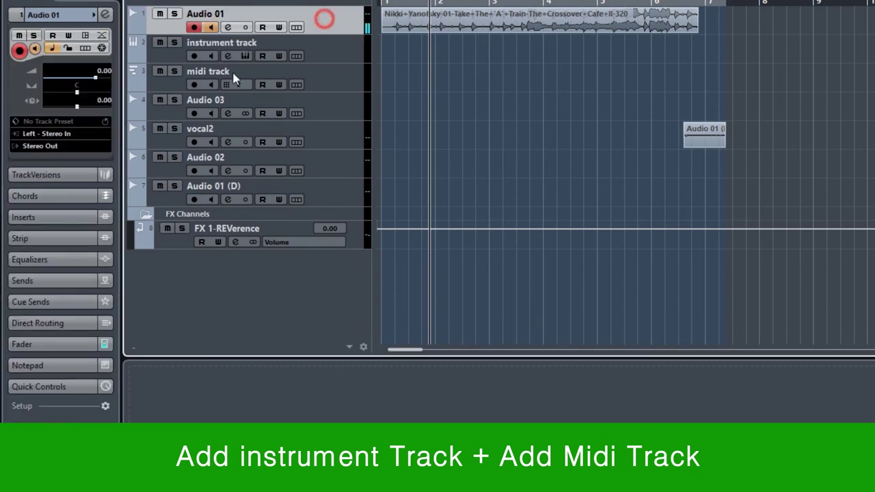
{"action": "left_click", "coordinate": [55, 220]}
{"action": "left_click", "coordinate": [333, 52]}
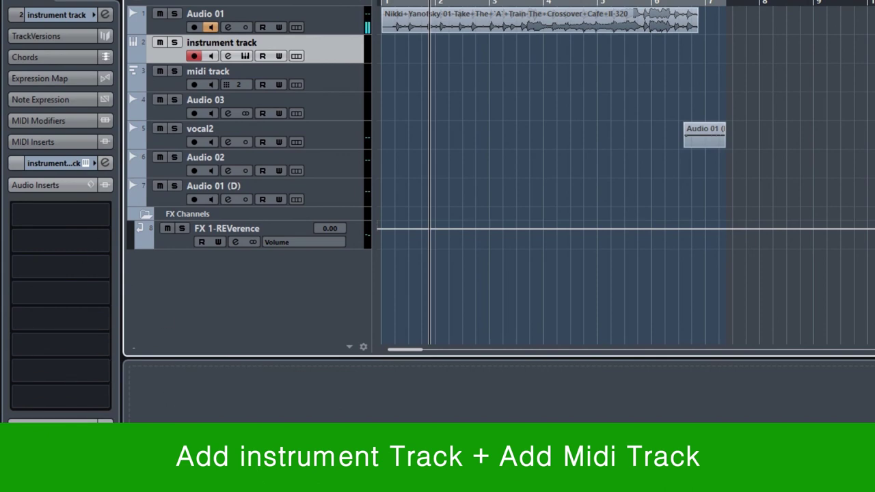
Examine the instrument track's Equalizers and Audio Sends sections.
{"action": "left_click", "coordinate": [55, 422]}
{"action": "left_click", "coordinate": [51, 375]}
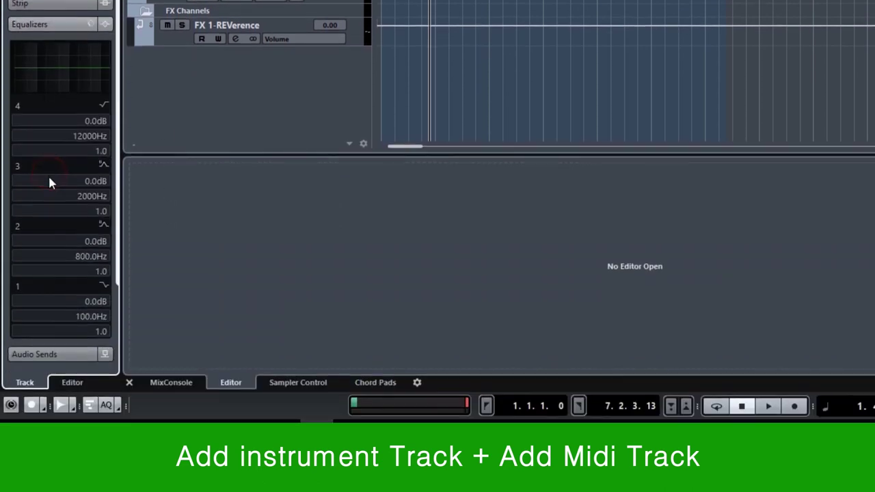
{"action": "left_click", "coordinate": [50, 357]}
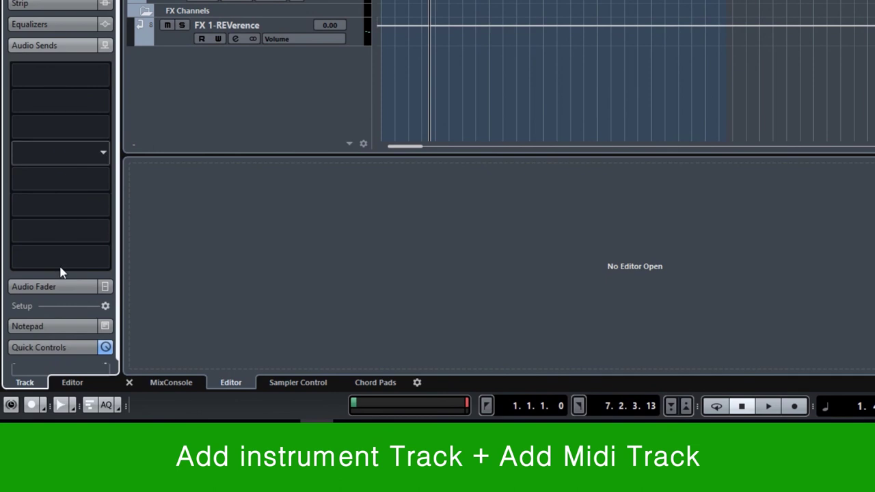
Examine the send destination list in the instrument track's first Audio Sends slot and its Audio Fader section.
{"action": "left_click", "coordinate": [56, 78]}
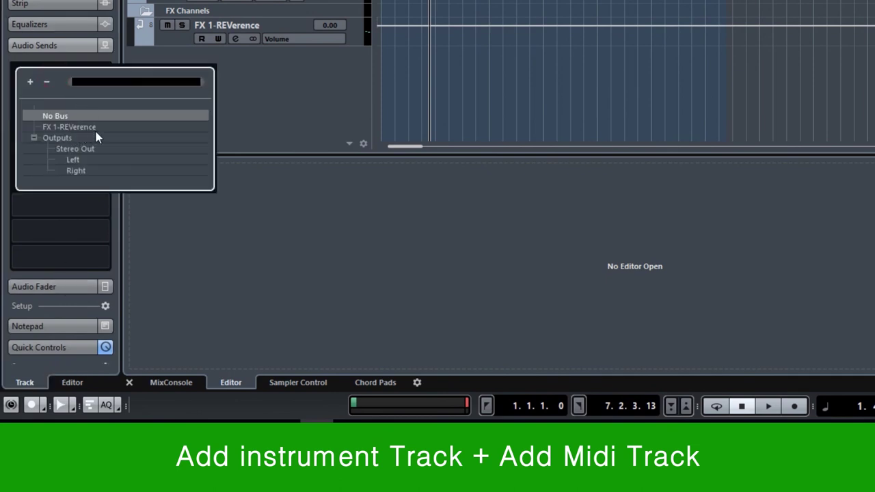
{"action": "left_click", "coordinate": [264, 107]}
{"action": "left_click", "coordinate": [58, 286]}
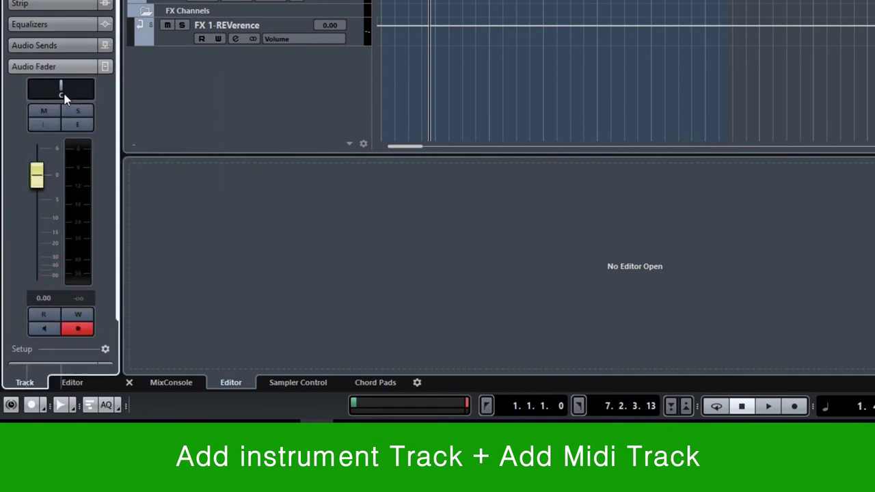
{"action": "scroll", "coordinate": [58, 86], "scroll_direction": "down", "scroll_amount": 5}
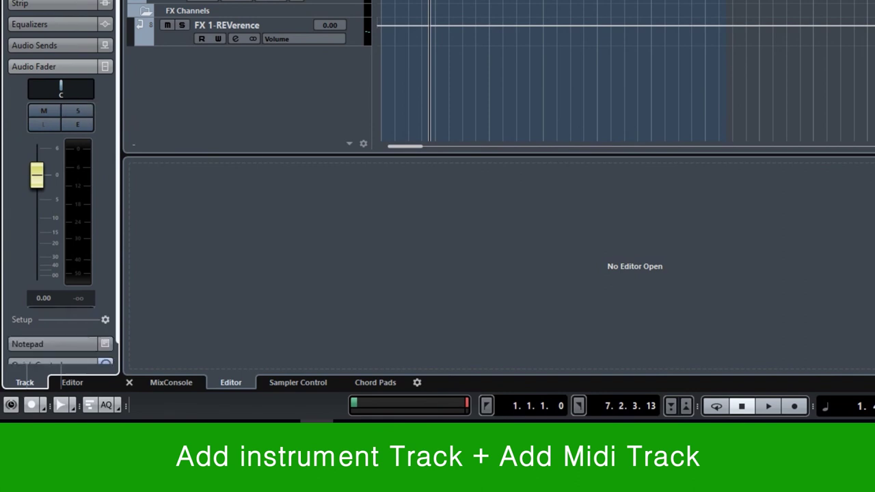
Examine and collapse the instrument track's Quick Controls, and expand its basic track settings again.
{"action": "left_click", "coordinate": [63, 3]}
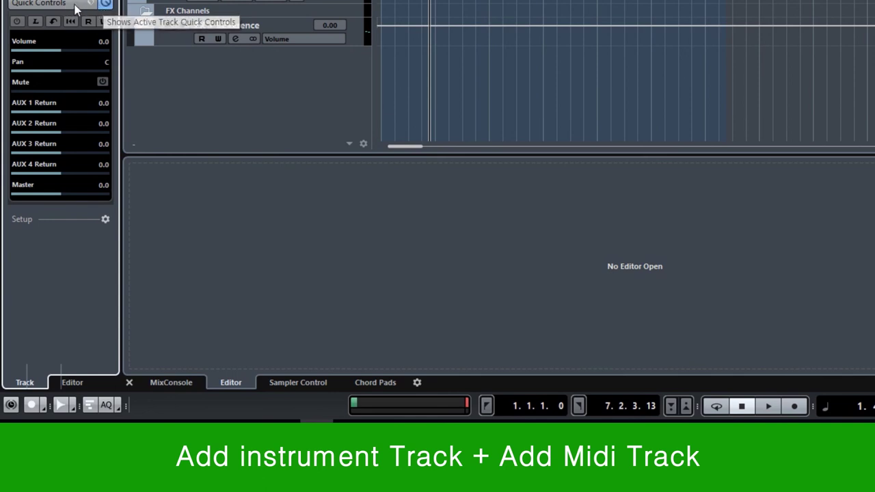
{"action": "left_click", "coordinate": [61, 4]}
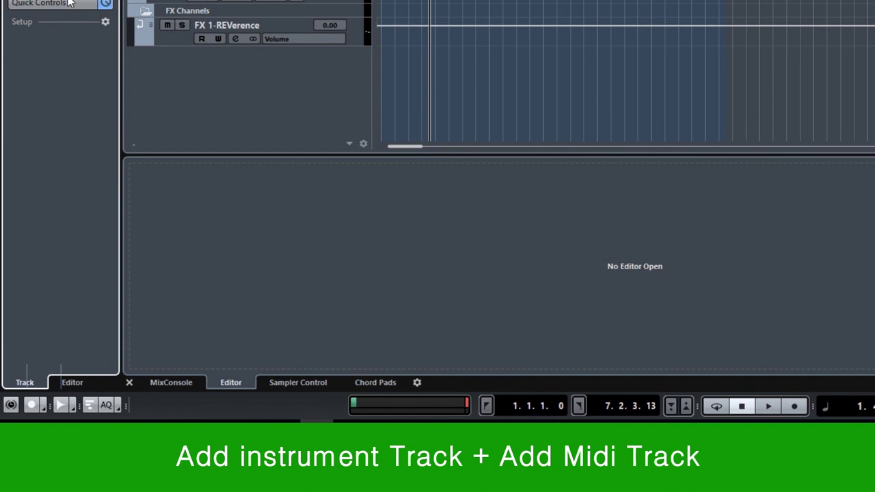
{"action": "left_click", "coordinate": [68, 3]}
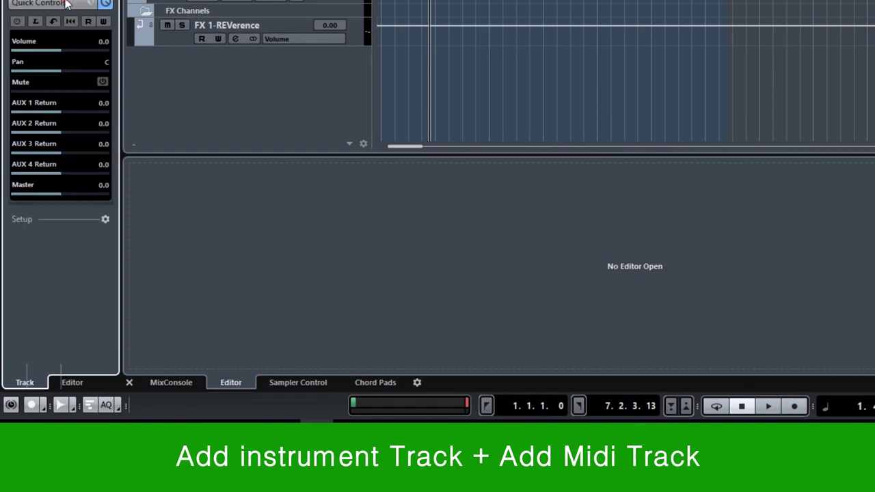
{"action": "left_click", "coordinate": [68, 2]}
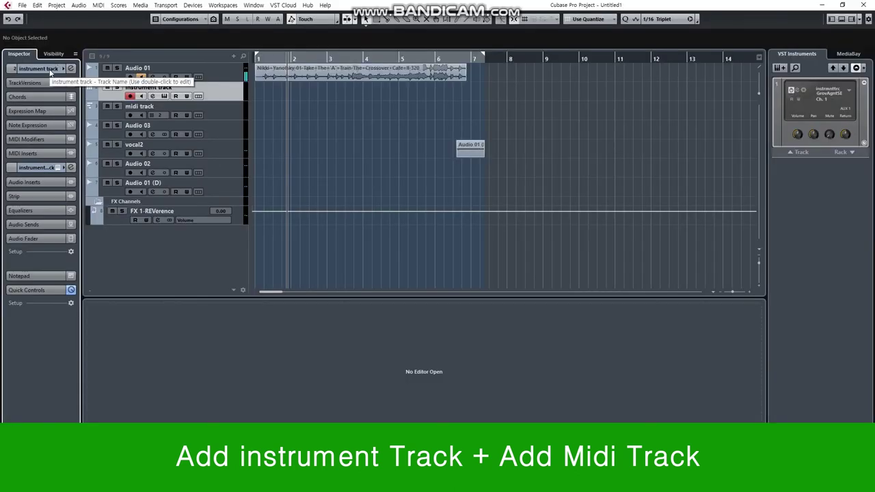
{"action": "left_click", "coordinate": [51, 70]}
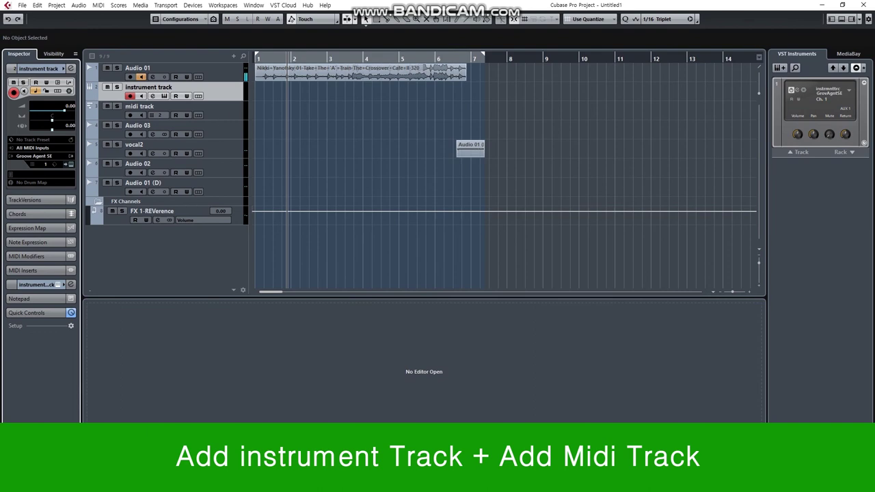
Compare the basic track controls of the midi track and the instrument track, switching between the two.
{"action": "left_click", "coordinate": [127, 106]}
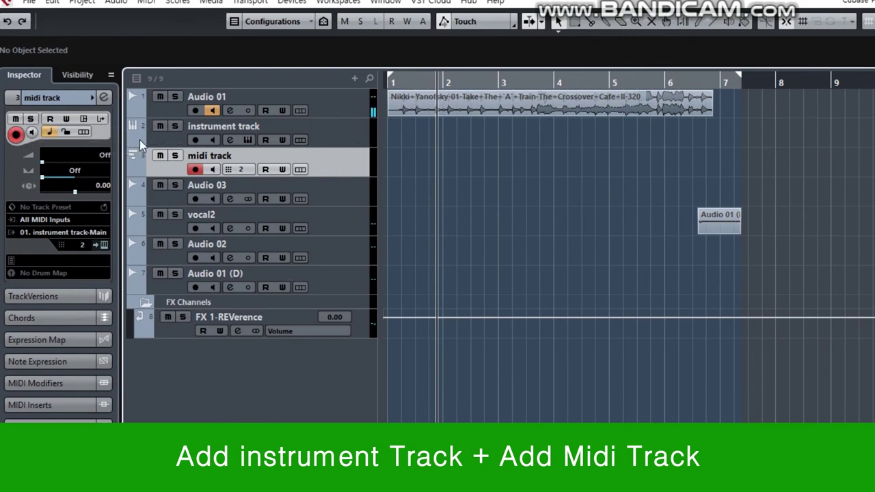
{"action": "left_click", "coordinate": [332, 125]}
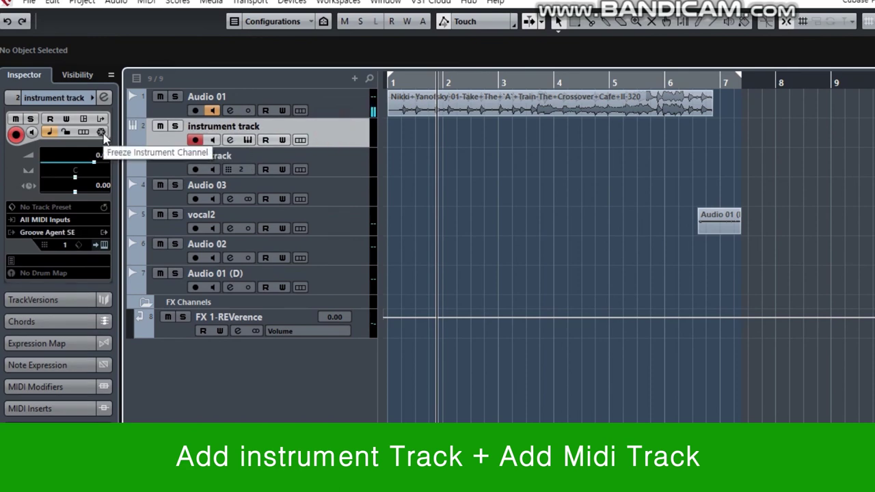
{"action": "left_click", "coordinate": [342, 170]}
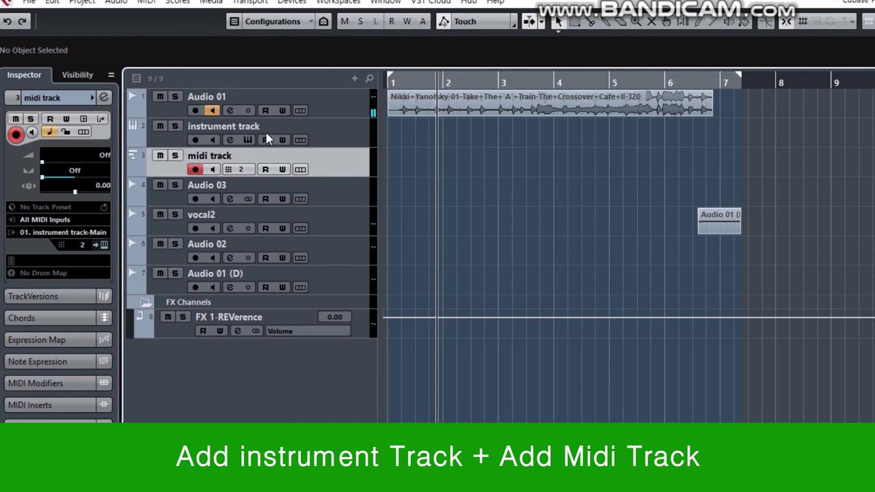
{"action": "left_click", "coordinate": [335, 137]}
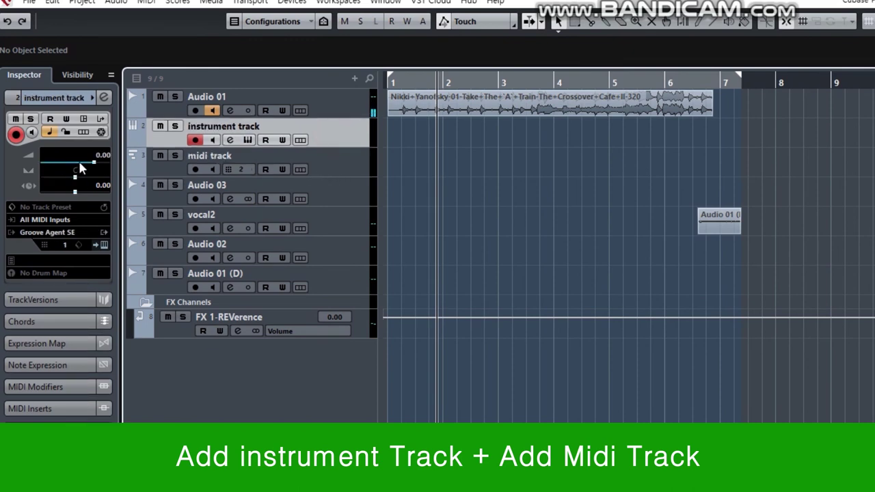
{"action": "left_click", "coordinate": [326, 162]}
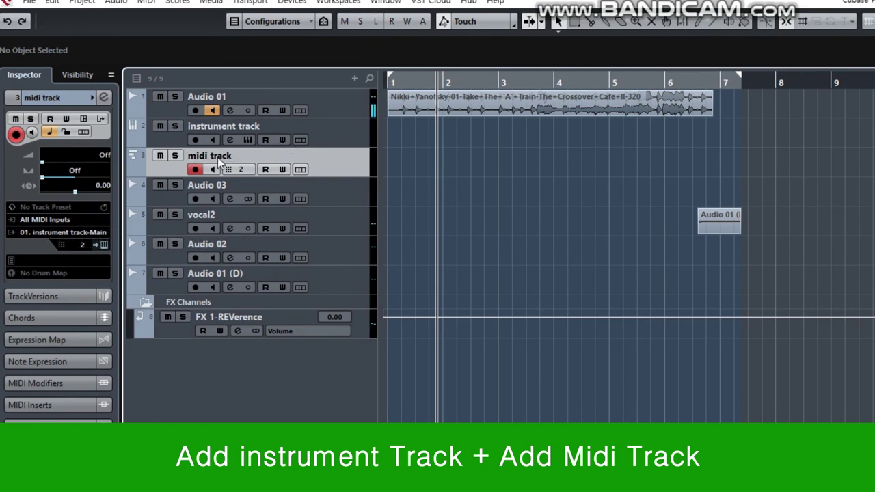
Compare the output routing choices of the midi track with the instrument choices of the instrument track, without changing either.
{"action": "left_click", "coordinate": [52, 236]}
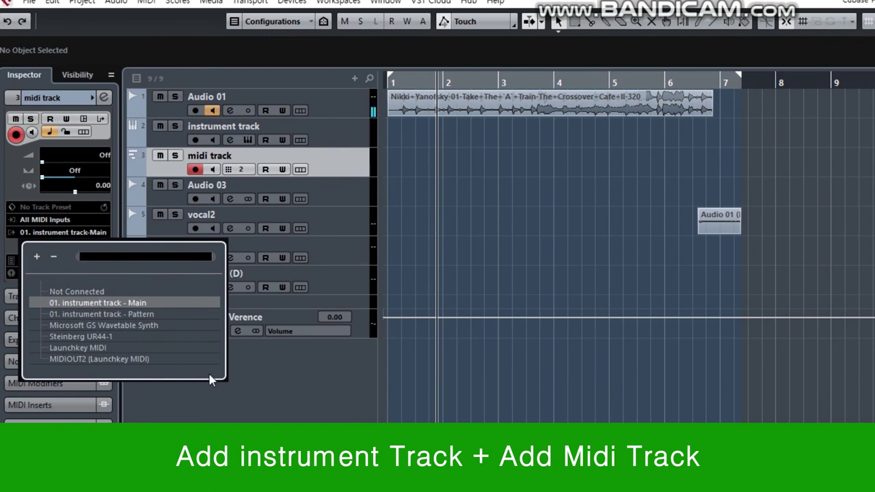
{"action": "left_click", "coordinate": [267, 374]}
{"action": "left_click", "coordinate": [336, 136]}
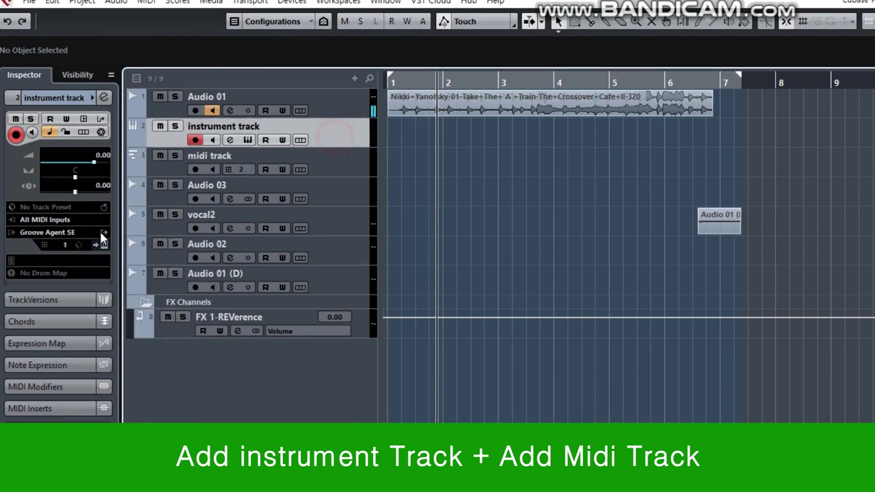
{"action": "left_click", "coordinate": [55, 235]}
{"action": "left_click", "coordinate": [322, 393]}
{"action": "left_click", "coordinate": [327, 162]}
{"action": "left_click", "coordinate": [65, 232]}
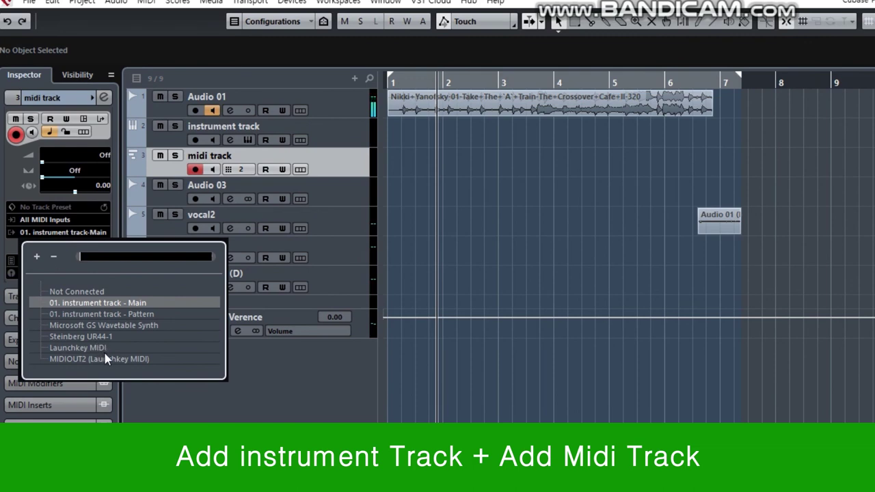
{"action": "left_click", "coordinate": [245, 400]}
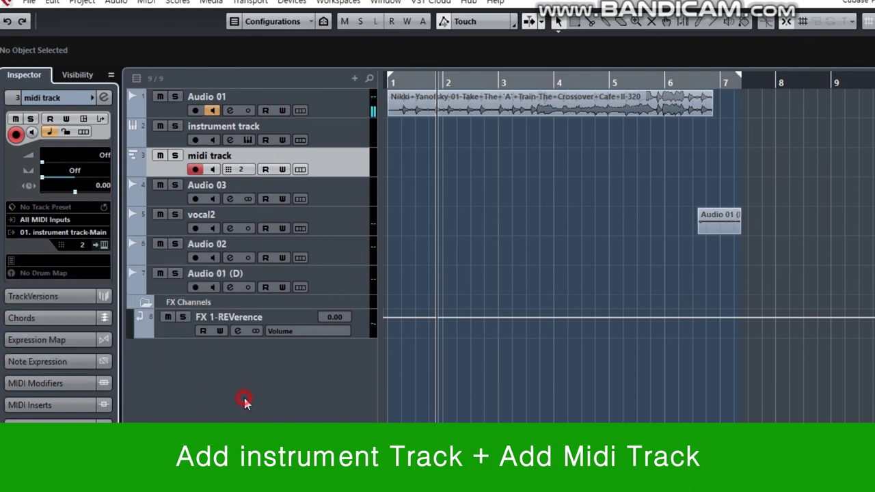
Add one instrument track with the HALion Sonic SE synth routed to Stereo Out below the midi track, and close its editor.
{"action": "left_click", "coordinate": [344, 162]}
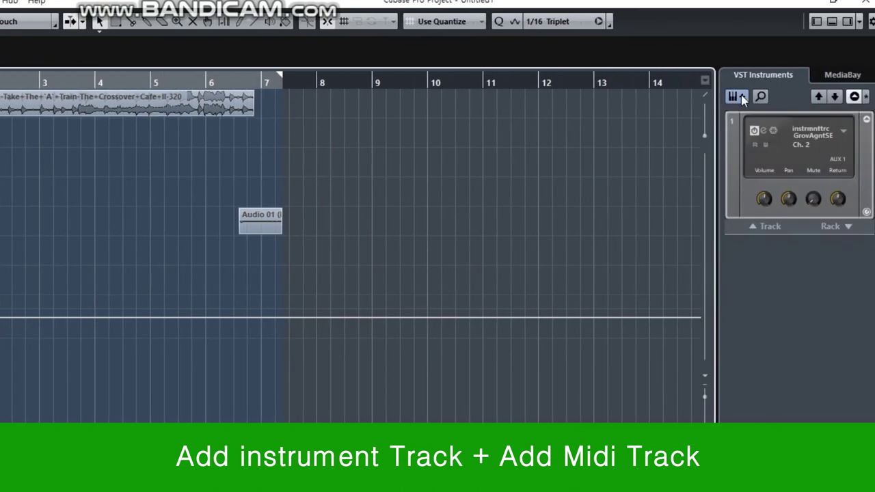
{"action": "left_click", "coordinate": [738, 96]}
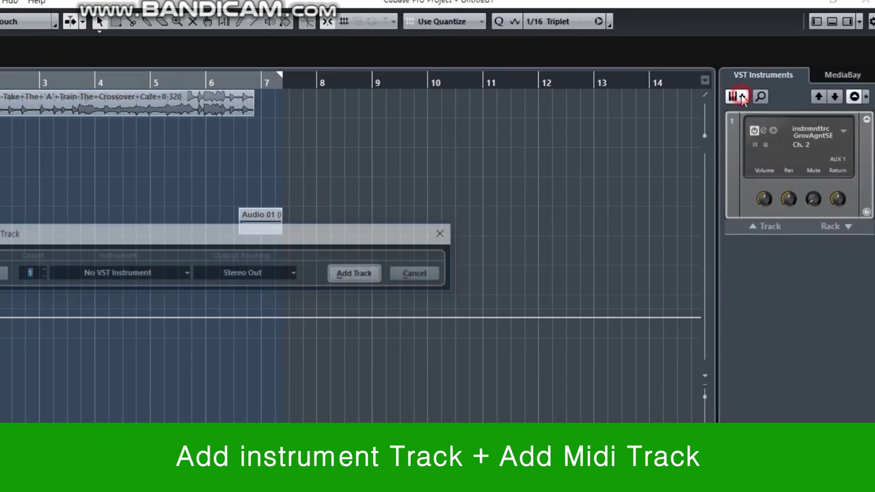
{"action": "left_click", "coordinate": [137, 273]}
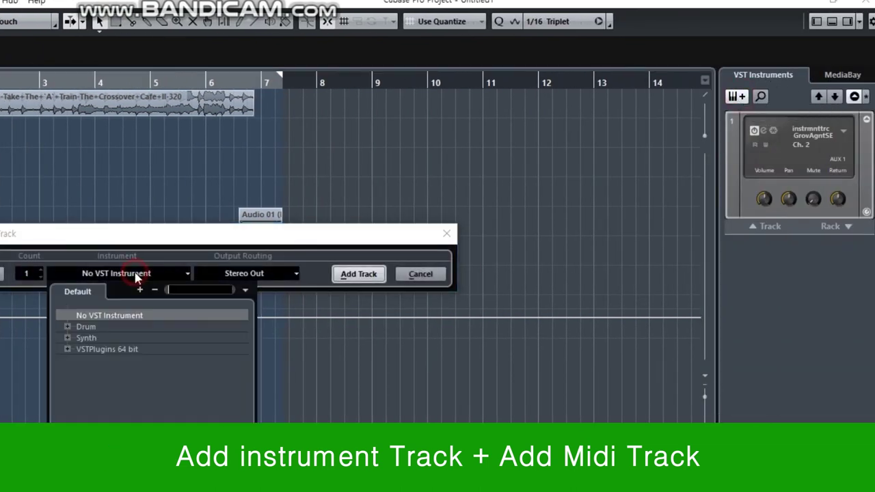
{"action": "left_click", "coordinate": [67, 349]}
{"action": "left_click", "coordinate": [67, 338]}
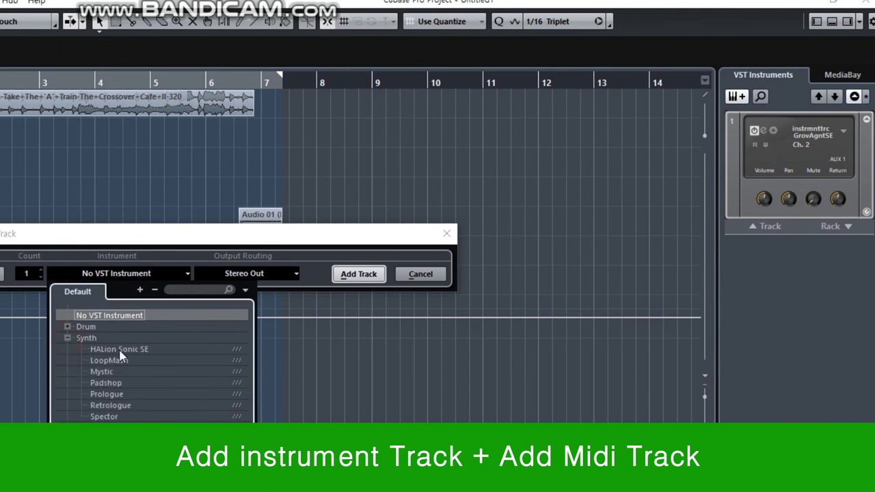
{"action": "left_click", "coordinate": [117, 297]}
{"action": "left_click", "coordinate": [359, 274]}
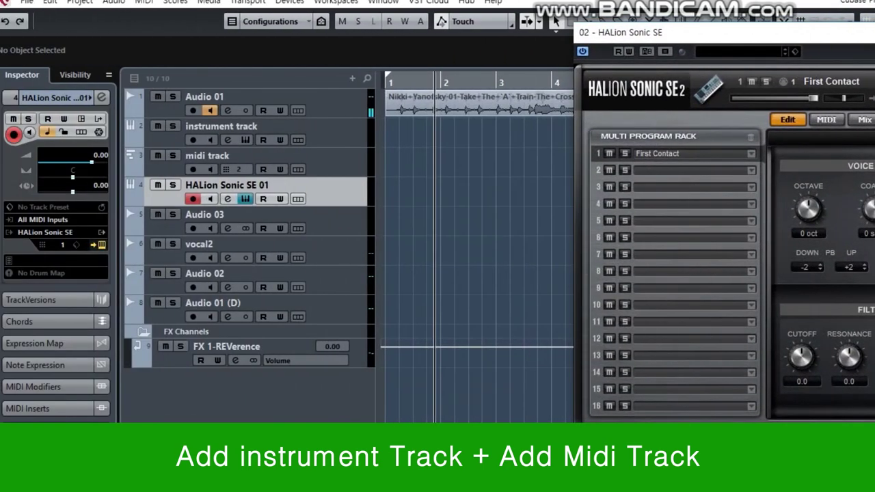
{"action": "left_click", "coordinate": [822, 32]}
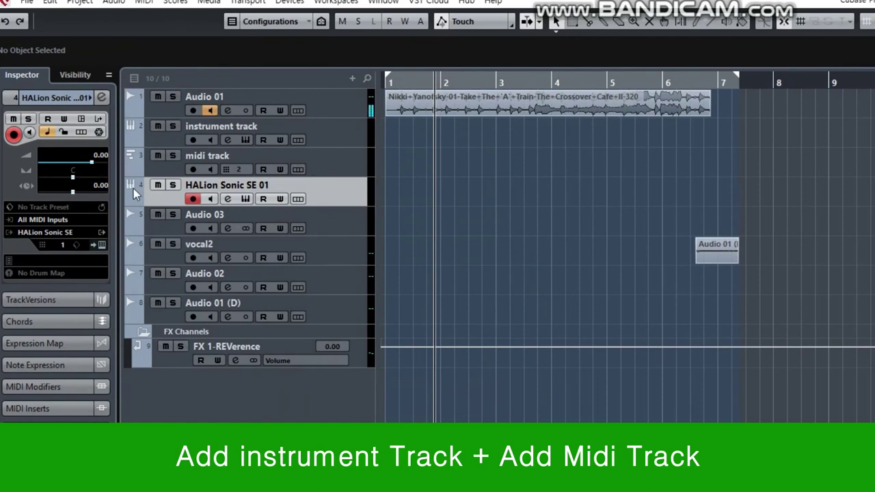
Route the midi track's output to 02. HALion Sonic SE - MIDI and set its MIDI channel to 1.
{"action": "left_click", "coordinate": [337, 164]}
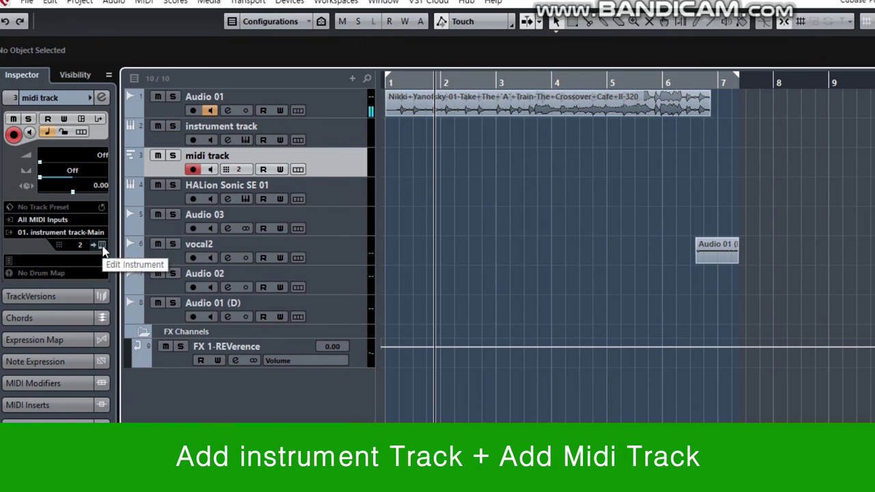
{"action": "left_click", "coordinate": [79, 233]}
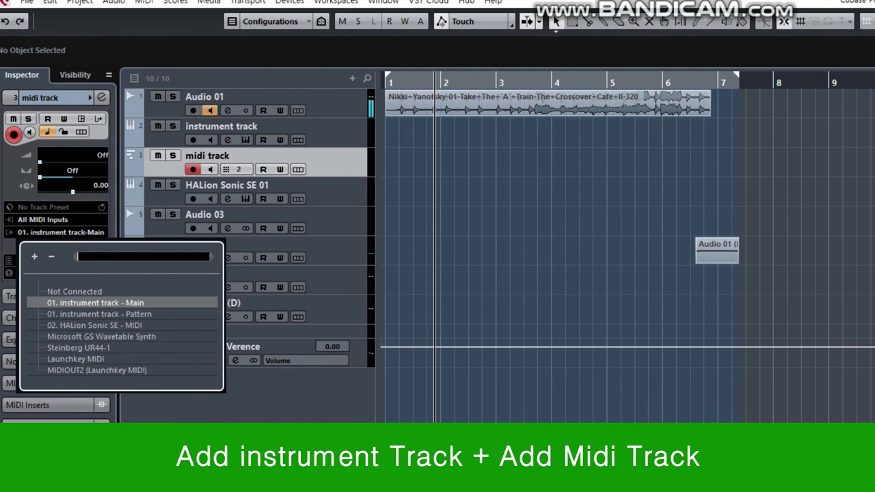
{"action": "left_click", "coordinate": [295, 344]}
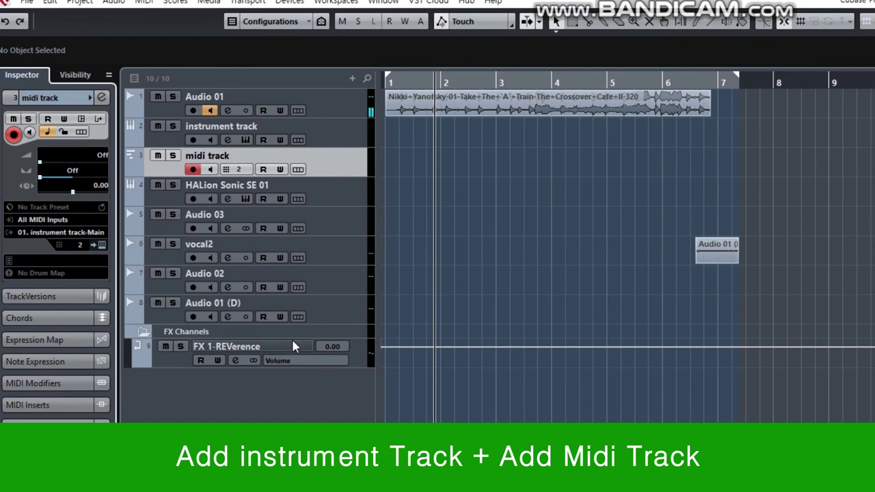
{"action": "left_click", "coordinate": [67, 232]}
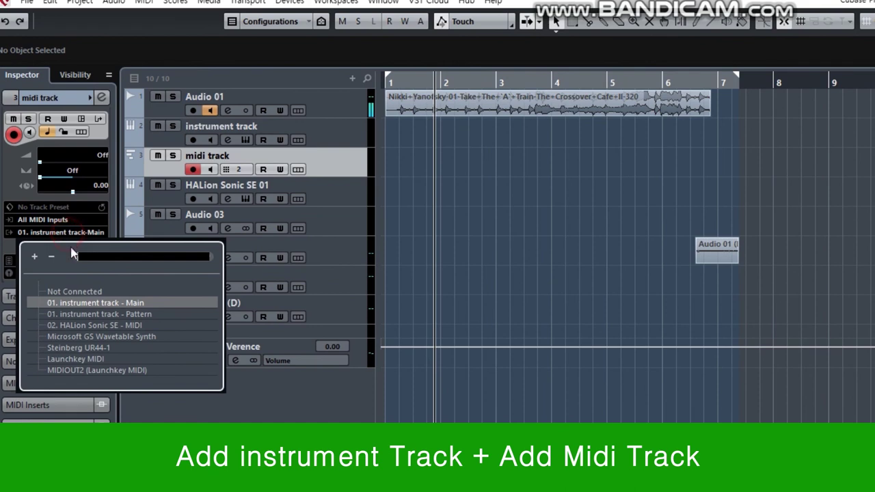
{"action": "left_click", "coordinate": [106, 326]}
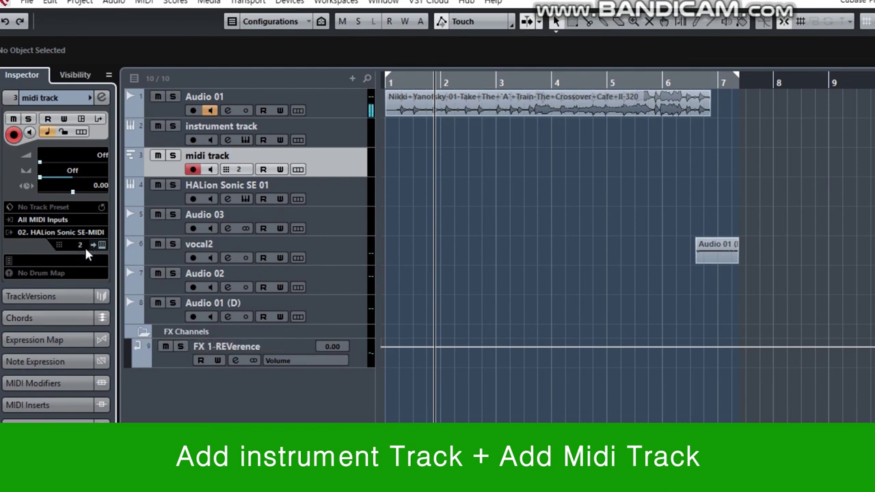
{"action": "left_click", "coordinate": [236, 169]}
{"action": "left_click", "coordinate": [260, 199]}
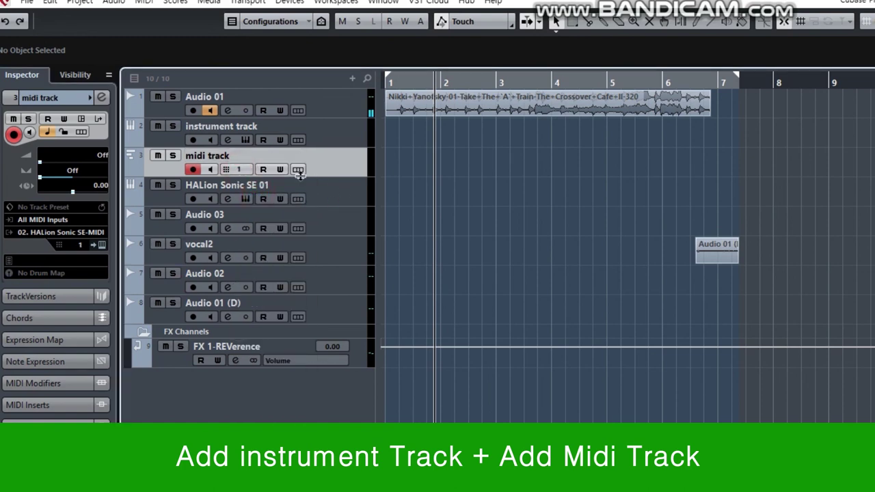
Compare the instrument track with the midi track, and open the midi track's HALion Sonic SE editor, moving it clear of the track list.
{"action": "left_click", "coordinate": [340, 135]}
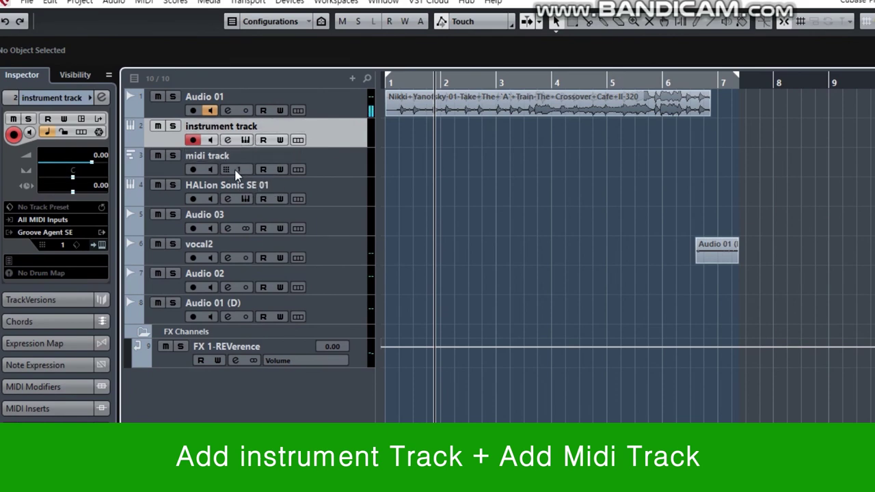
{"action": "left_click", "coordinate": [336, 169]}
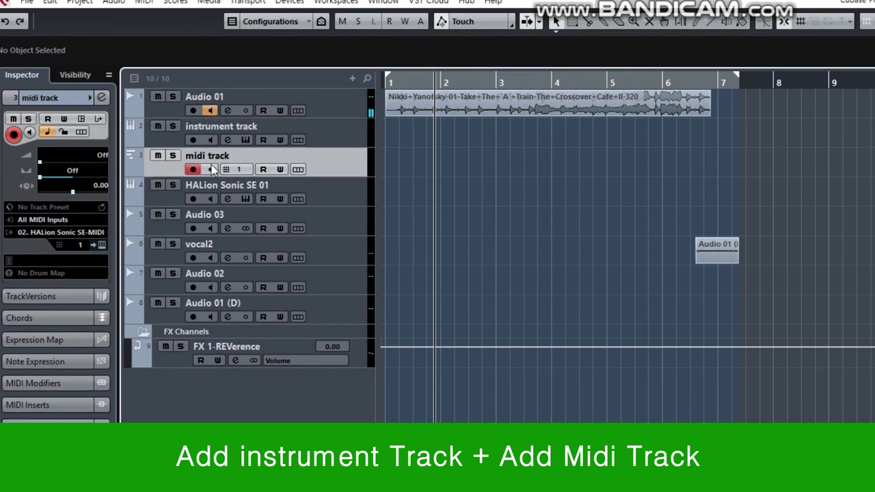
{"action": "left_click", "coordinate": [328, 142]}
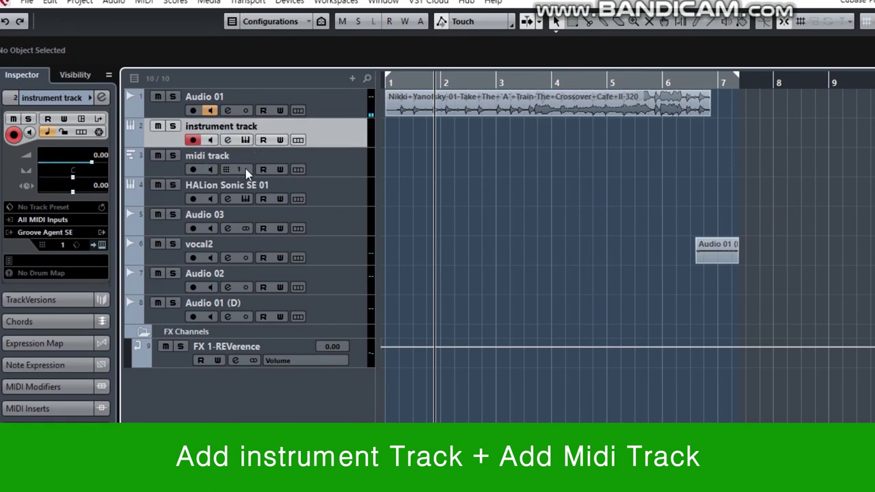
{"action": "left_click", "coordinate": [335, 167]}
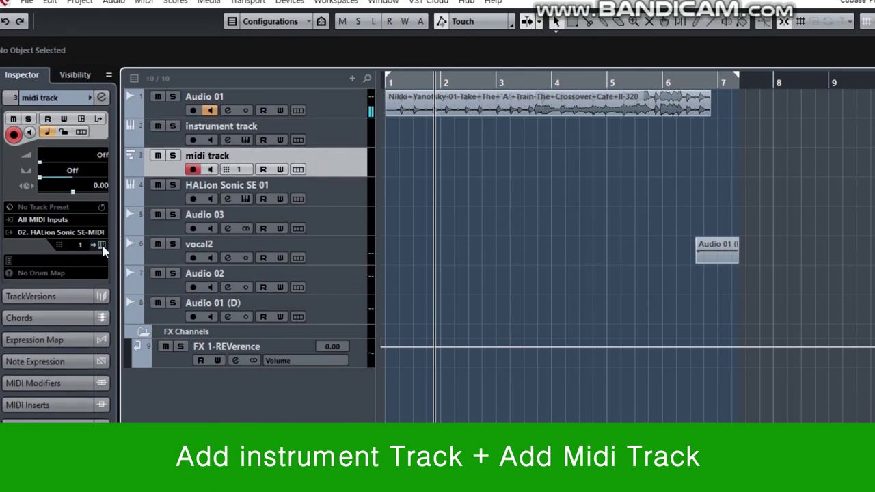
{"action": "left_click", "coordinate": [101, 245]}
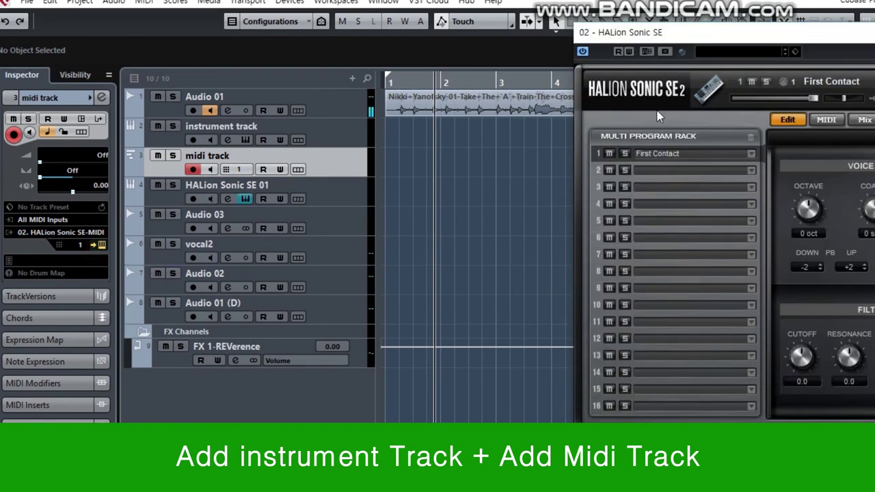
{"action": "left_click_drag", "start_coordinate": [752, 32], "coordinate": [849, 42]}
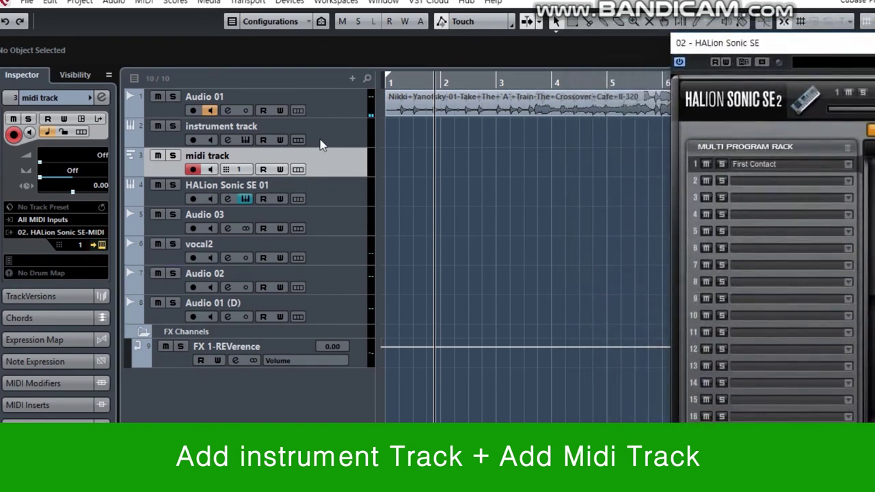
Open the instrument track's Groove Agent SE editor, arrange it beside the HALion Sonic SE editor, and compare the two instruments.
{"action": "left_click", "coordinate": [248, 143]}
{"action": "left_click_drag", "start_coordinate": [697, 115], "coordinate": [440, 71]}
{"action": "left_click", "coordinate": [806, 62]}
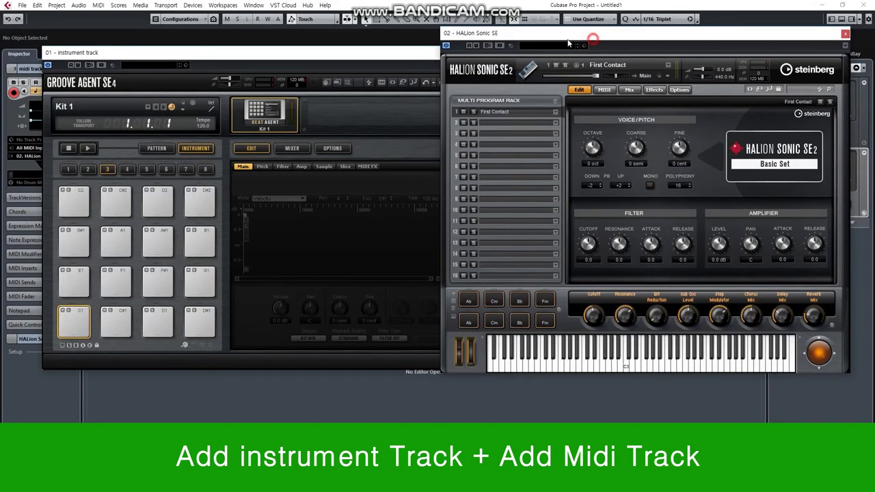
{"action": "left_click_drag", "start_coordinate": [856, 49], "coordinate": [733, 61]}
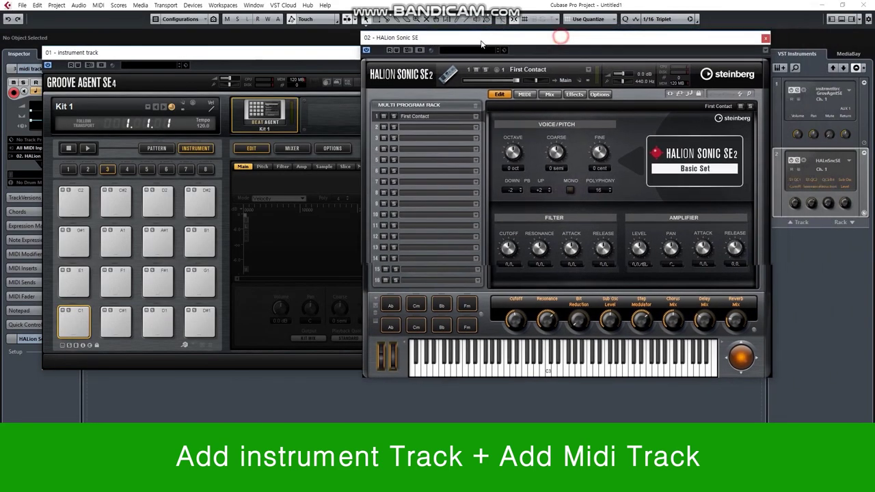
{"action": "left_click", "coordinate": [252, 60]}
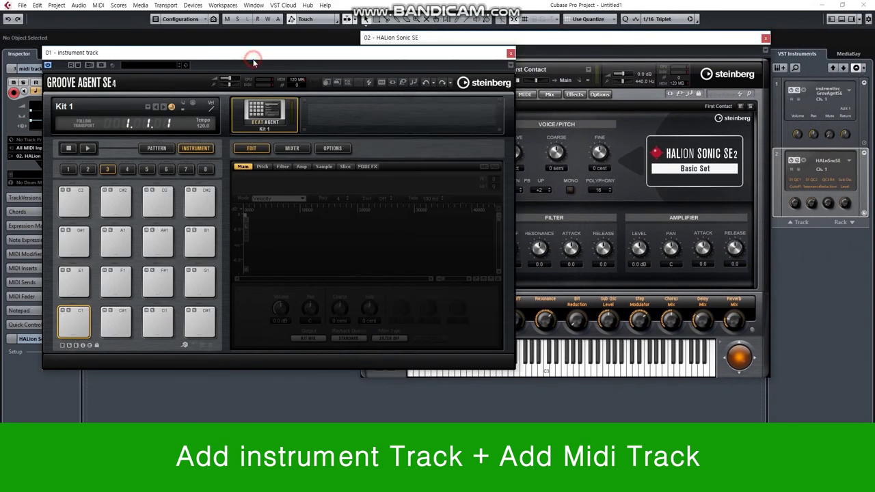
{"action": "left_click", "coordinate": [534, 45]}
{"action": "left_click_drag", "start_coordinate": [298, 55], "coordinate": [437, 46]}
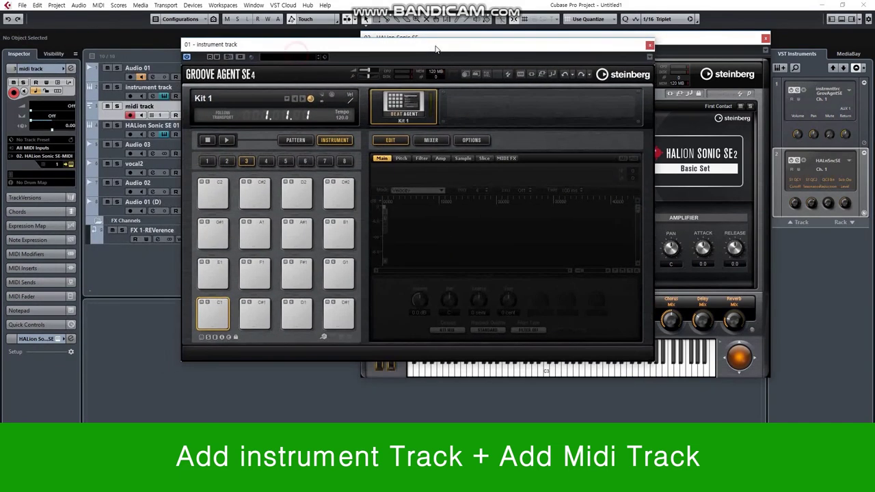
{"action": "left_click", "coordinate": [699, 38]}
{"action": "left_click_drag", "start_coordinate": [575, 42], "coordinate": [640, 36]}
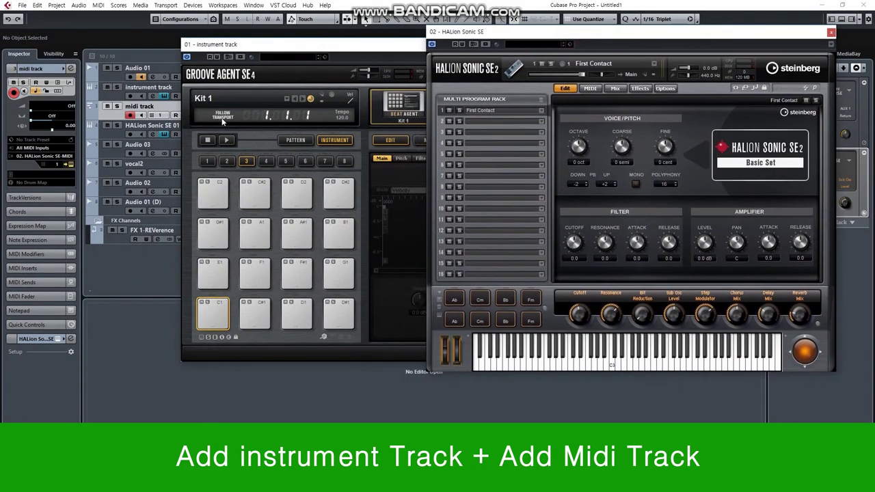
{"action": "left_click_drag", "start_coordinate": [291, 51], "coordinate": [347, 48]}
{"action": "left_click", "coordinate": [770, 31]}
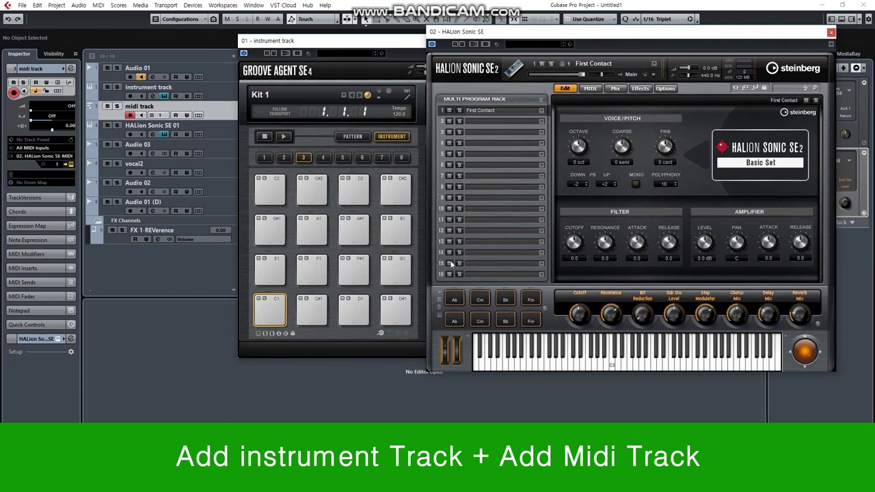
Examine the four bus pages of the Groove Agent SE mixer, return to the first page, and close the Groove Agent SE editor.
{"action": "left_click", "coordinate": [382, 41]}
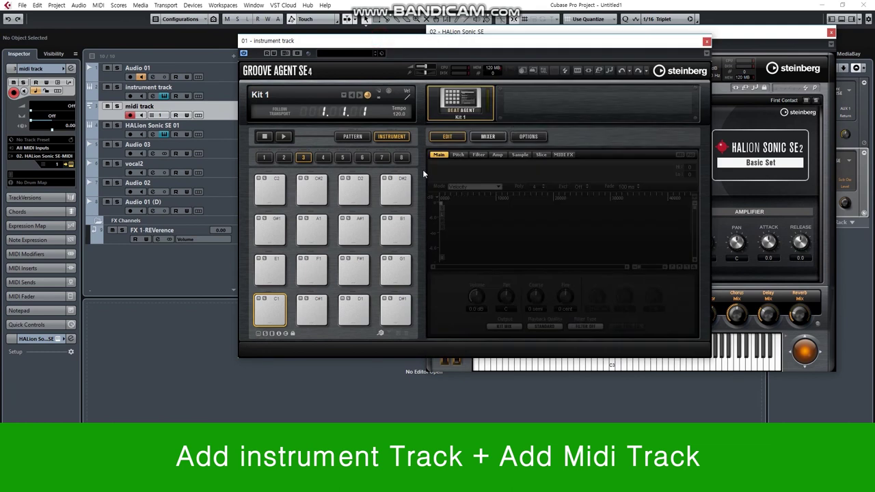
{"action": "left_click", "coordinate": [490, 137]}
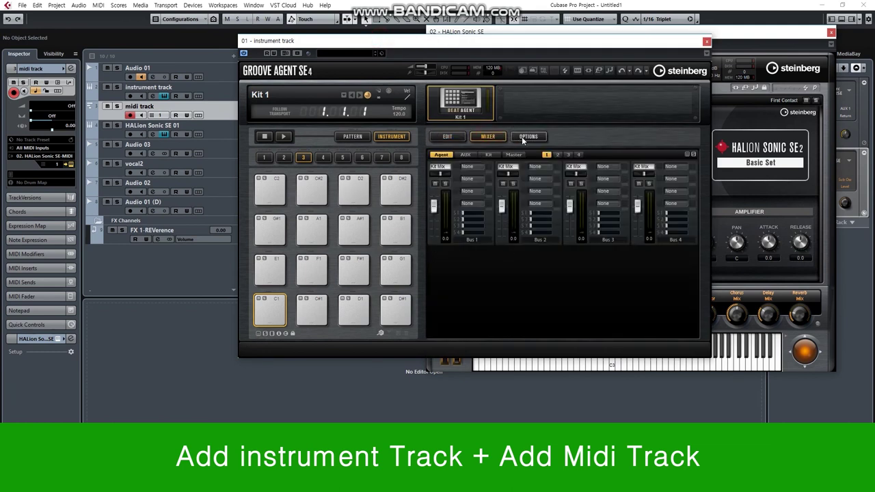
{"action": "left_click", "coordinate": [557, 156]}
{"action": "left_click", "coordinate": [568, 155]}
{"action": "left_click", "coordinate": [578, 156]}
{"action": "left_click", "coordinate": [546, 155]}
{"action": "left_click", "coordinate": [558, 155]}
{"action": "left_click", "coordinate": [568, 155]}
{"action": "left_click", "coordinate": [579, 156]}
{"action": "left_click", "coordinate": [547, 155]}
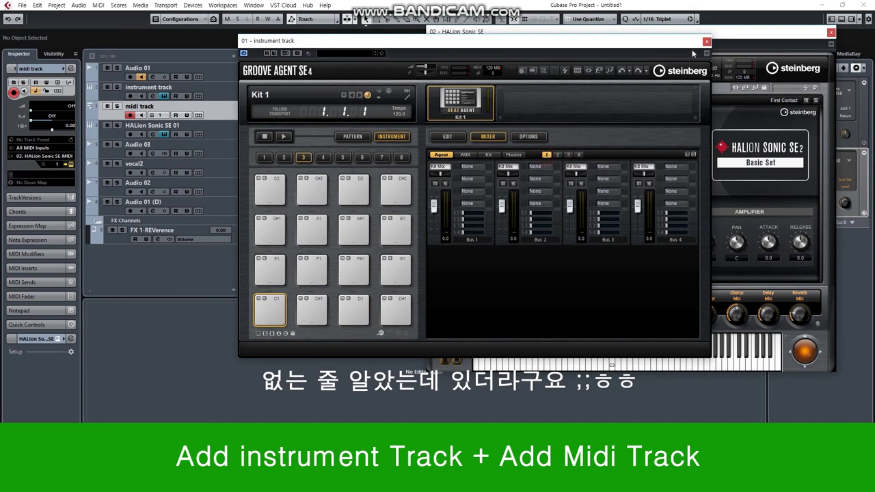
{"action": "left_click", "coordinate": [706, 43]}
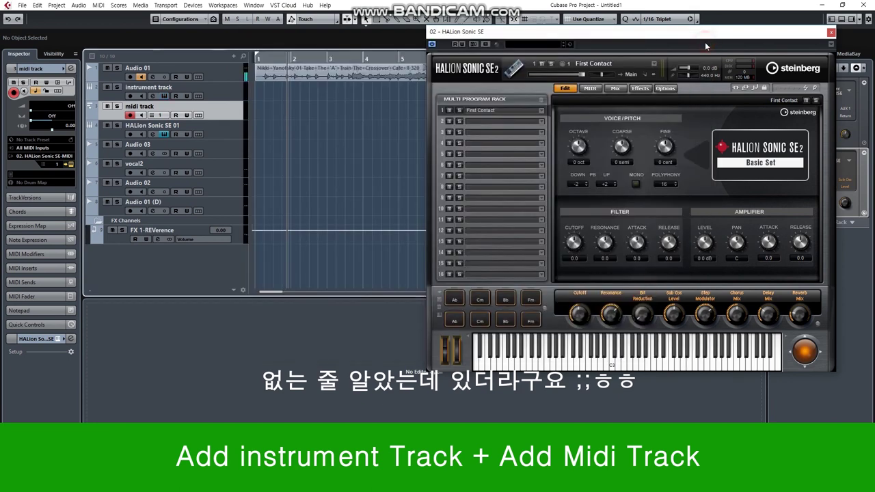
Add one instrument track with the Padshop synth routed to Stereo Out below the midi track.
{"action": "left_click_drag", "start_coordinate": [776, 37], "coordinate": [627, 46]}
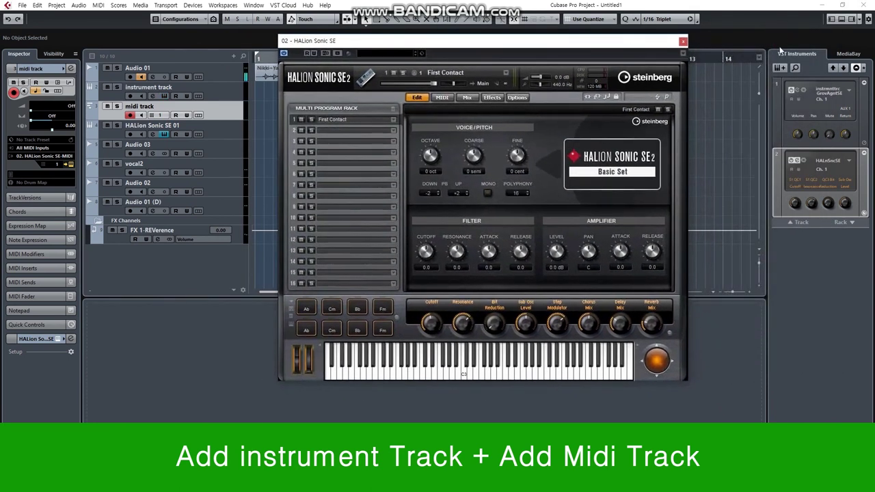
{"action": "left_click", "coordinate": [780, 68]}
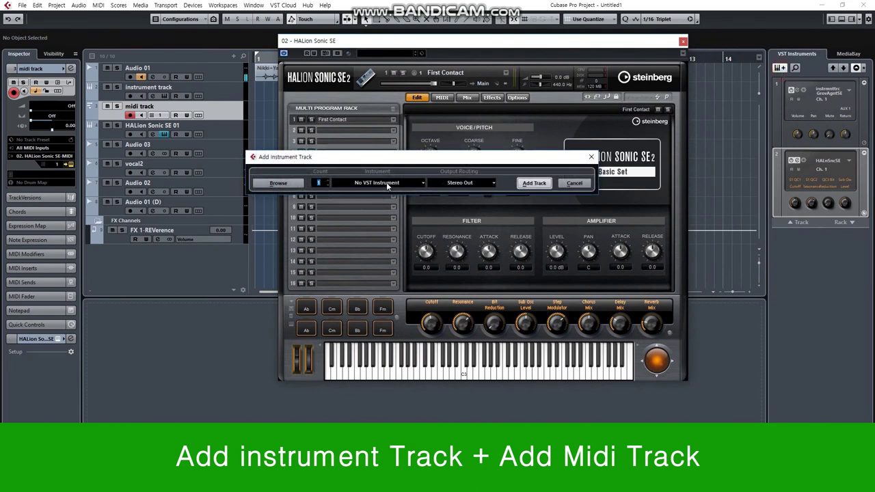
{"action": "left_click", "coordinate": [386, 181]}
{"action": "left_click", "coordinate": [345, 225]}
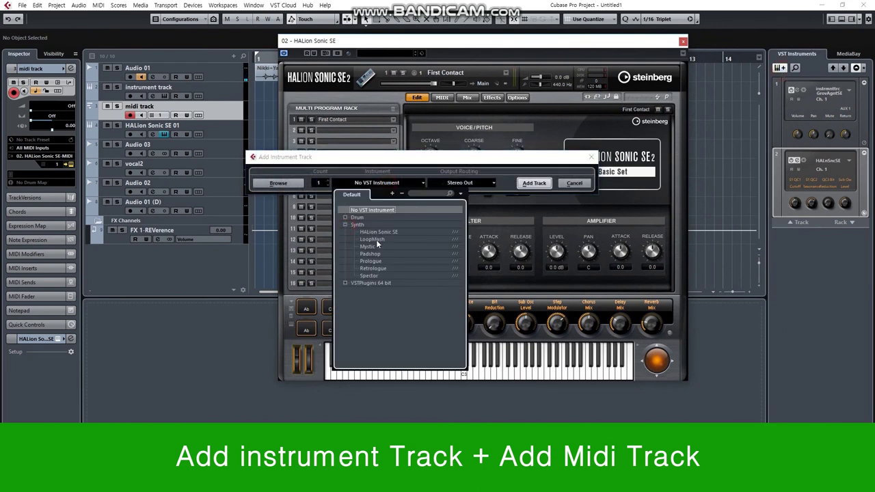
{"action": "left_click", "coordinate": [376, 240]}
{"action": "left_click", "coordinate": [376, 183]}
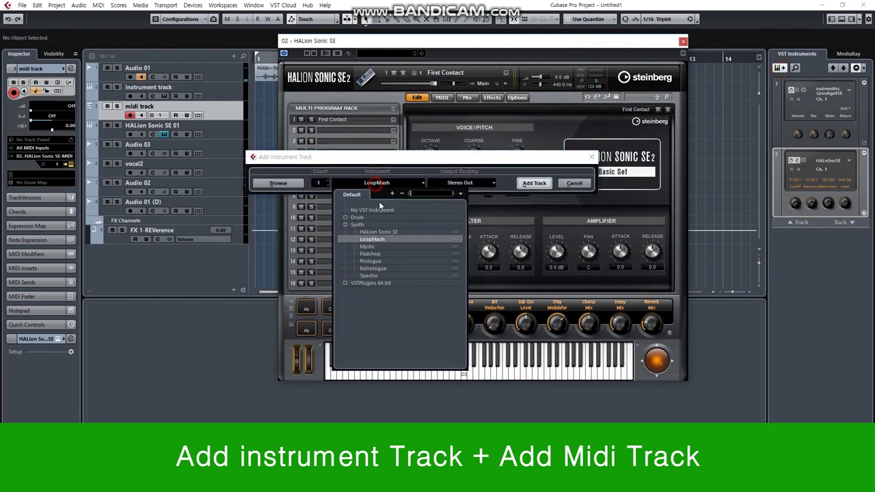
{"action": "left_click", "coordinate": [375, 254]}
{"action": "left_click", "coordinate": [542, 182]}
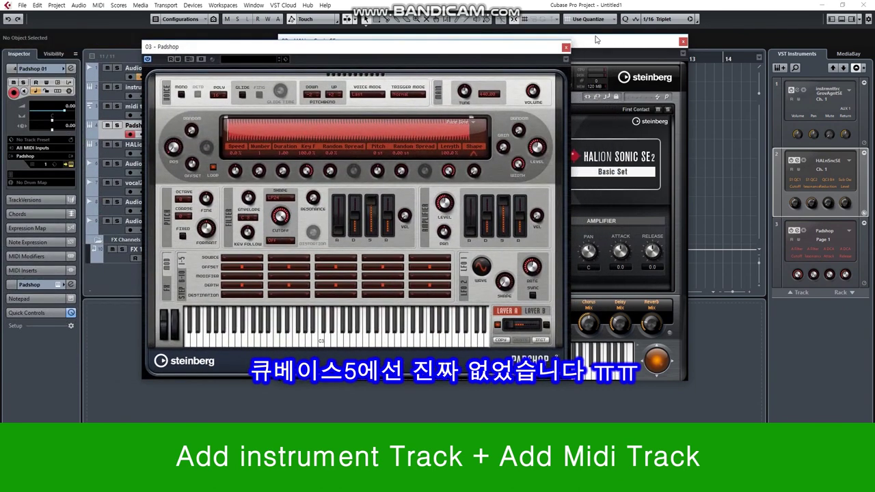
Compare the Padshop editor with the HALion Sonic SE editor, viewing Padshop's modulation rows 6-10 and 1-5, and close Padshop.
{"action": "left_click_drag", "start_coordinate": [596, 41], "coordinate": [817, 26]}
{"action": "left_click_drag", "start_coordinate": [449, 50], "coordinate": [367, 51]}
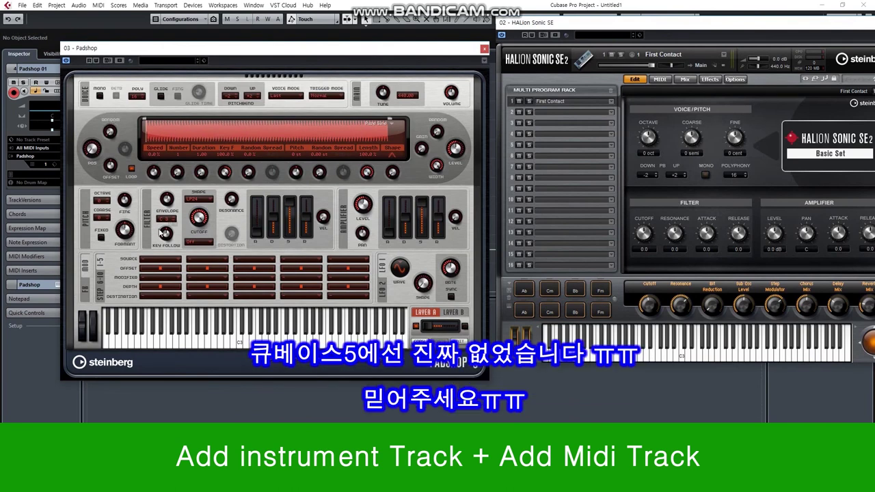
{"action": "left_click", "coordinate": [102, 281]}
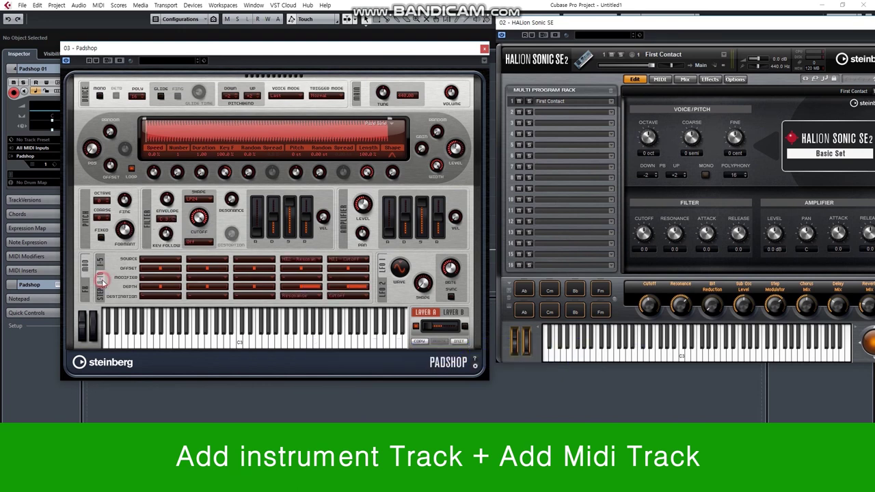
{"action": "left_click", "coordinate": [102, 264]}
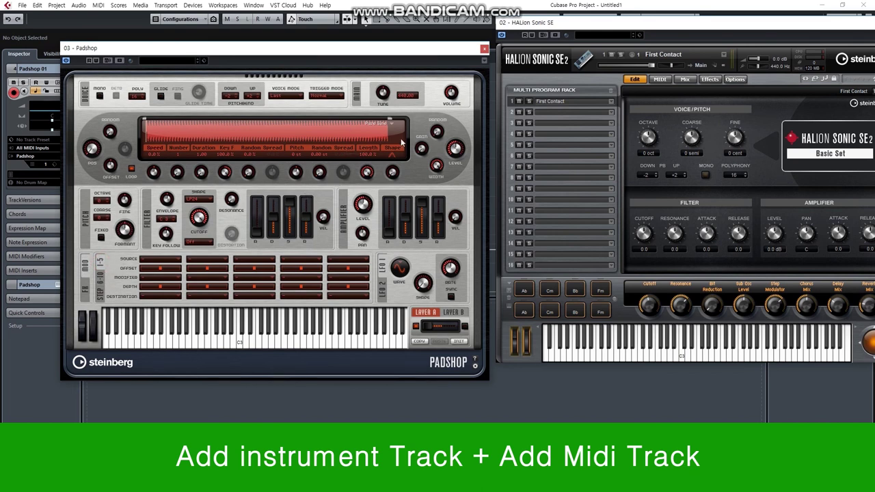
{"action": "left_click_drag", "start_coordinate": [355, 47], "coordinate": [359, 23]}
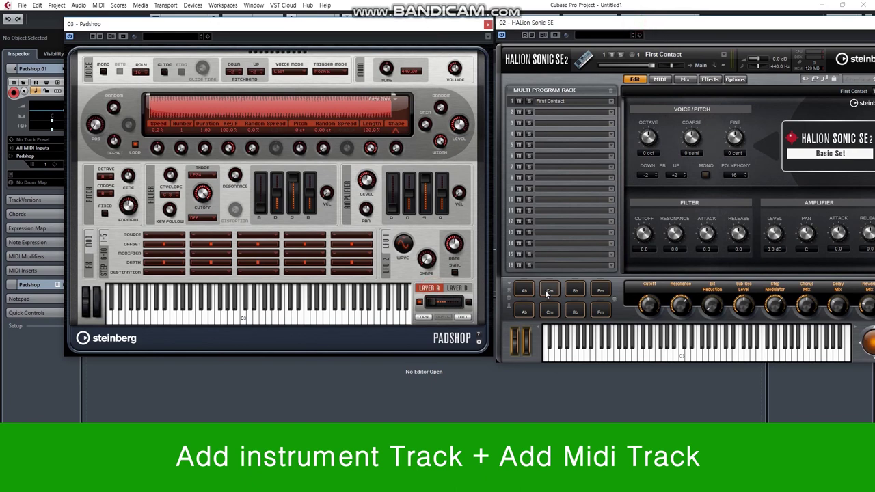
{"action": "left_click", "coordinate": [487, 24]}
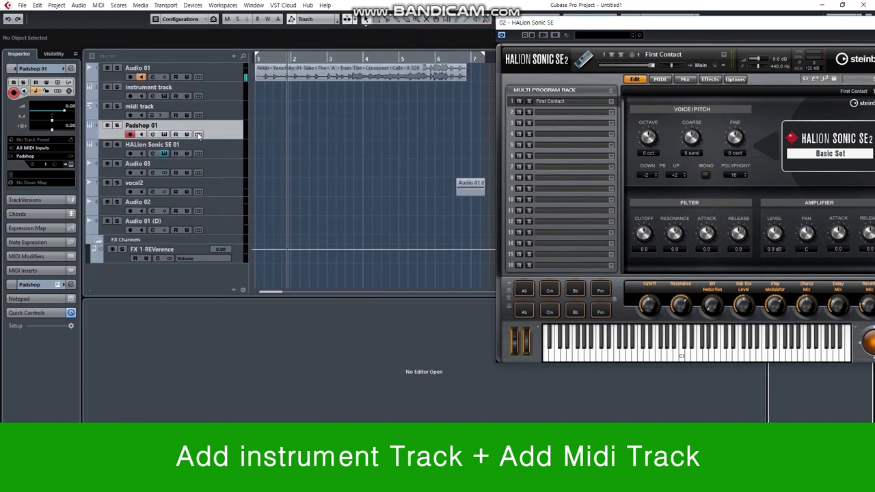
Review the MIDI channel choices of the midi track, select the track, and set its MIDI channel to 2.
{"action": "left_click", "coordinate": [162, 115]}
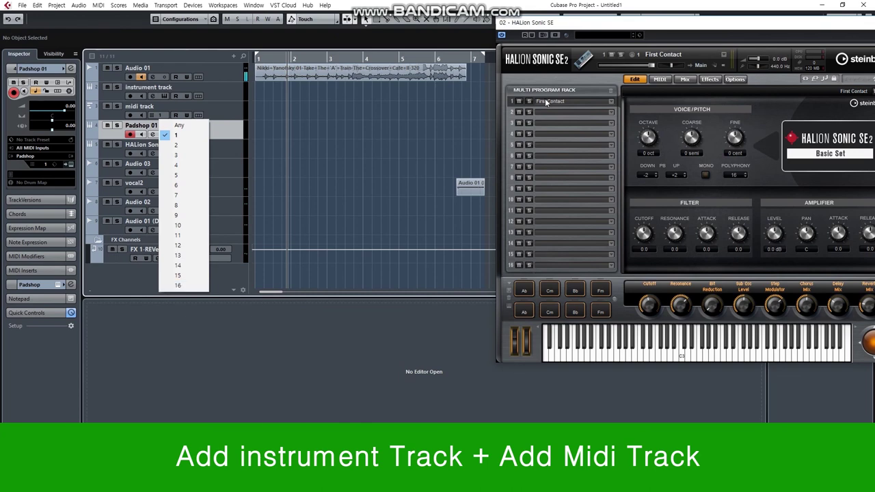
{"action": "left_click", "coordinate": [320, 137]}
{"action": "left_click", "coordinate": [213, 131]}
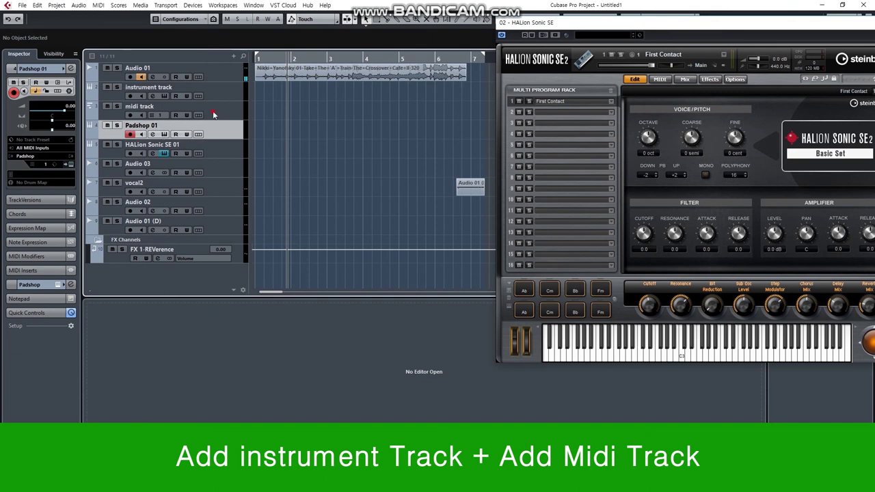
{"action": "left_click", "coordinate": [214, 114]}
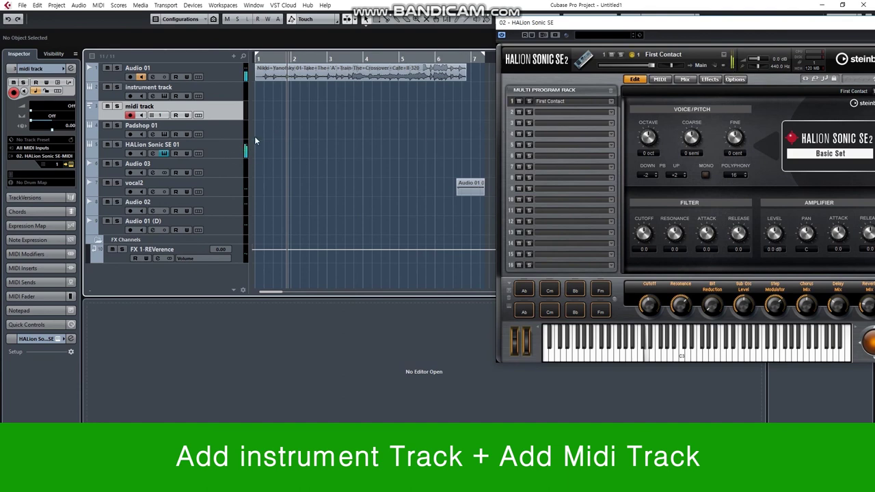
{"action": "left_click", "coordinate": [163, 115]}
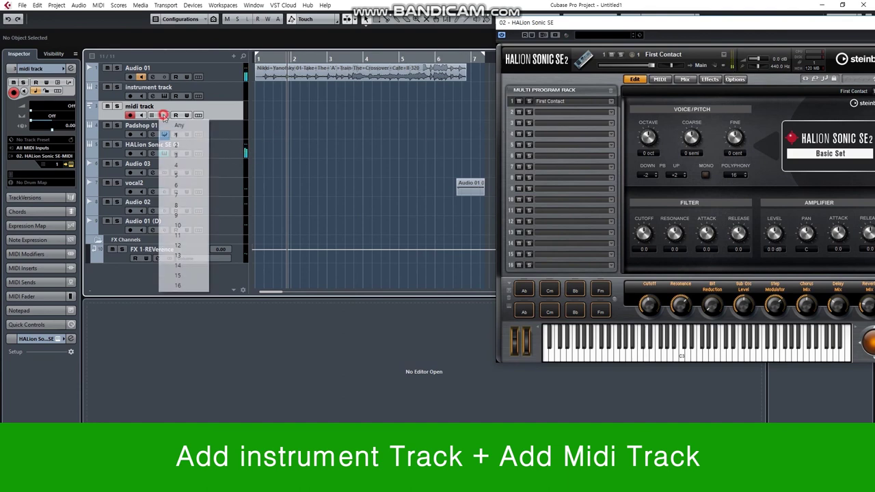
{"action": "left_click", "coordinate": [180, 144]}
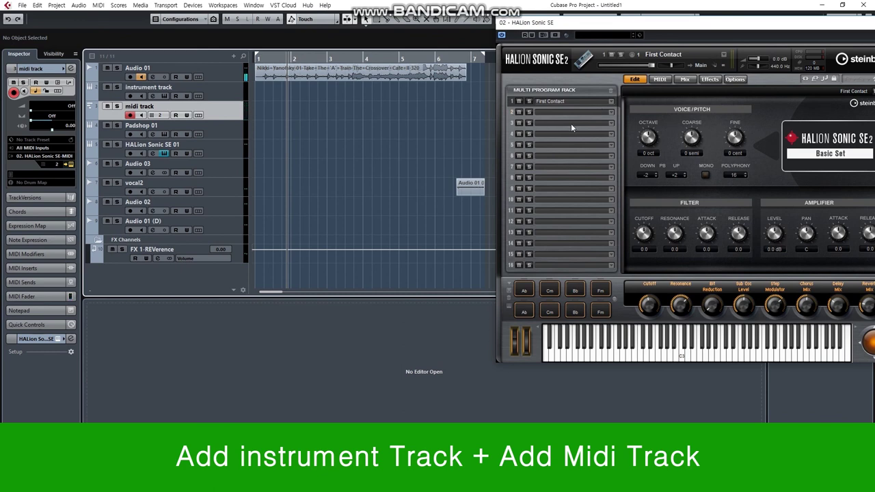
Load the [GM 033] Acoustic Bass program into slot 2 of the HALion Sonic SE multi program rack.
{"action": "left_click", "coordinate": [611, 114]}
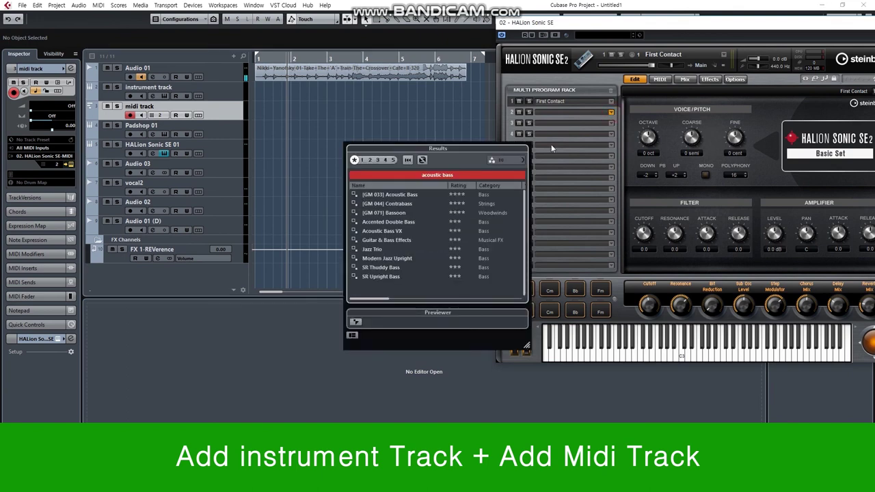
{"action": "left_click", "coordinate": [415, 195]}
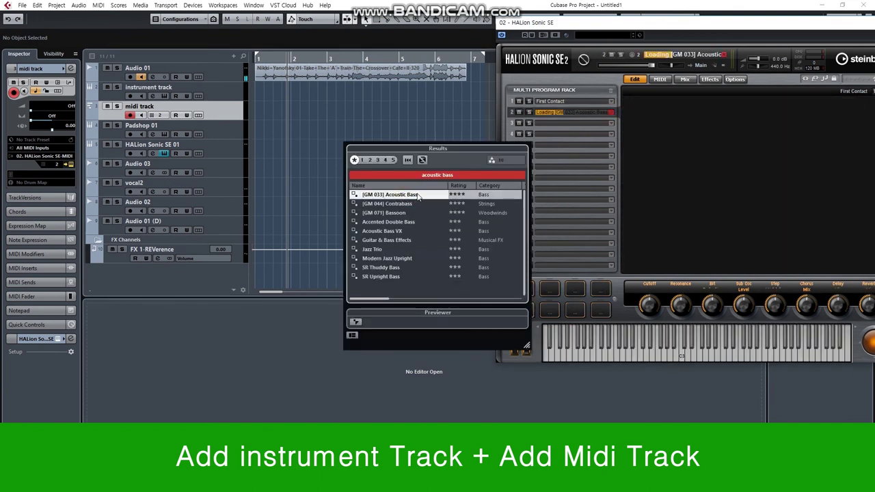
{"action": "left_click", "coordinate": [584, 33]}
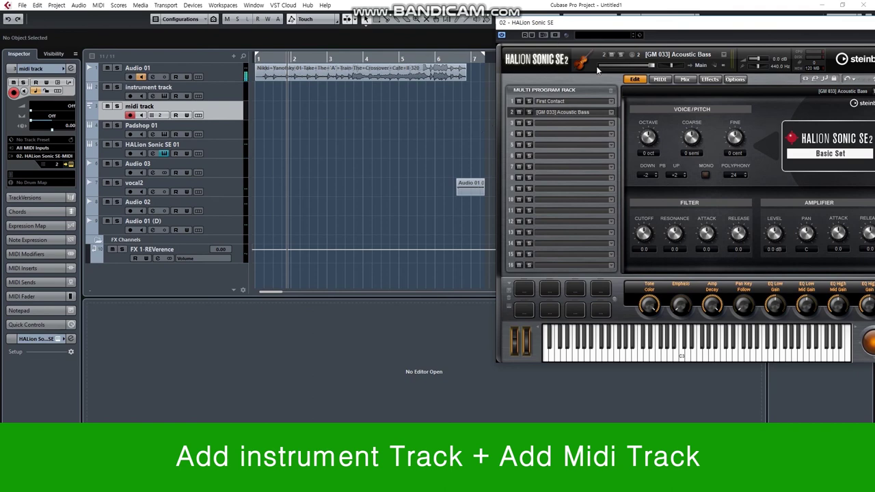
Select the instrument track, close the HALion Sonic SE editor, and view the track's Groove Agent SE editor before closing it.
{"action": "left_click_drag", "start_coordinate": [639, 23], "coordinate": [555, 30]}
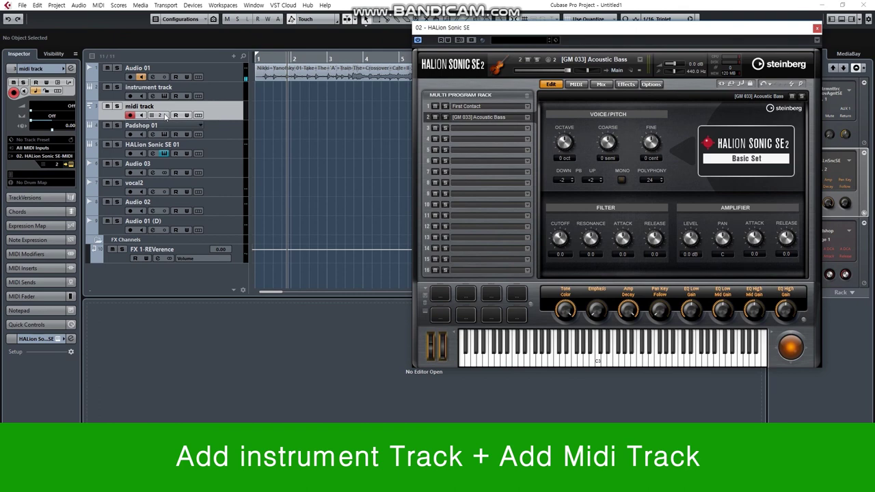
{"action": "left_click", "coordinate": [205, 91]}
{"action": "left_click_drag", "start_coordinate": [743, 27], "coordinate": [570, 41]}
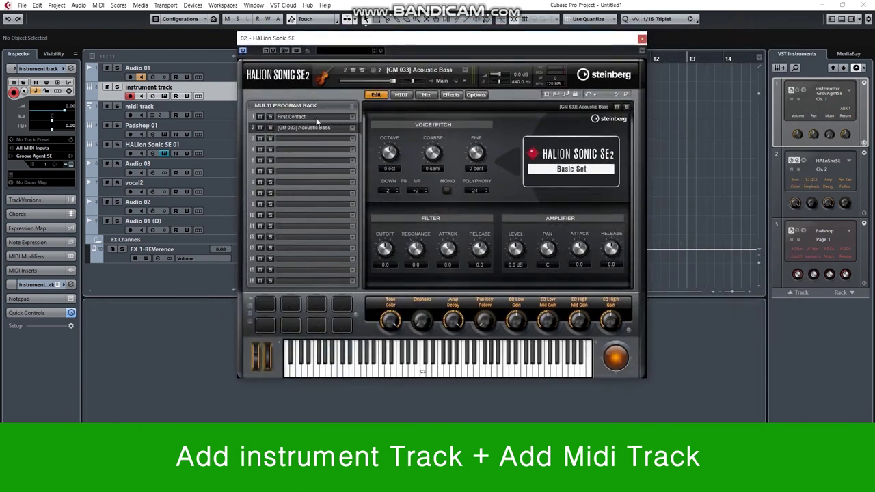
{"action": "left_click", "coordinate": [644, 40]}
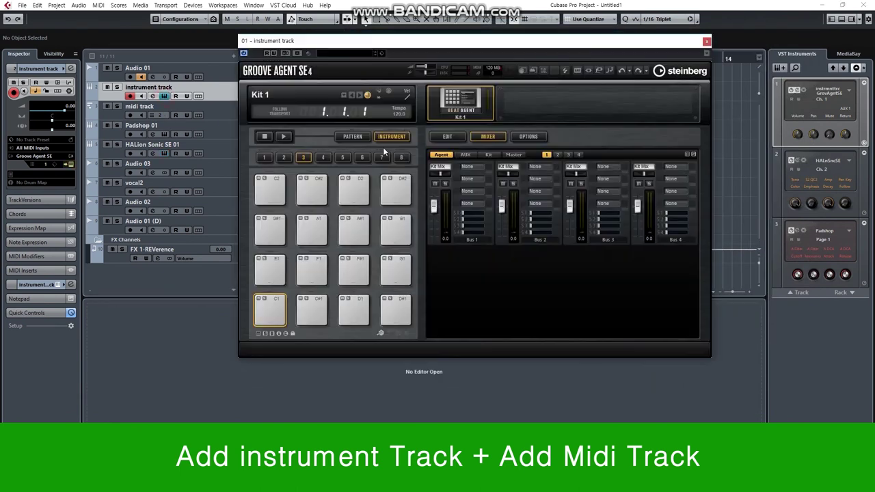
{"action": "left_click", "coordinate": [164, 95]}
{"action": "left_click", "coordinate": [707, 41]}
{"action": "left_click", "coordinate": [38, 156]}
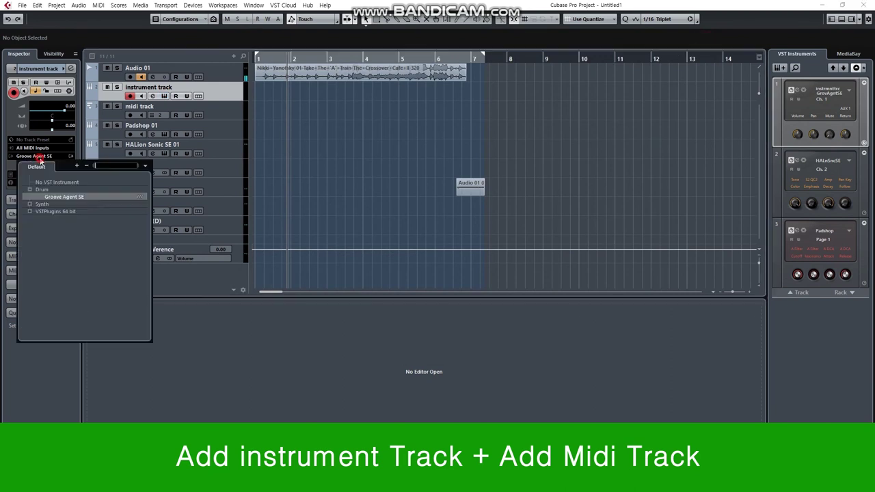
{"action": "left_click", "coordinate": [30, 204]}
{"action": "left_click", "coordinate": [196, 286]}
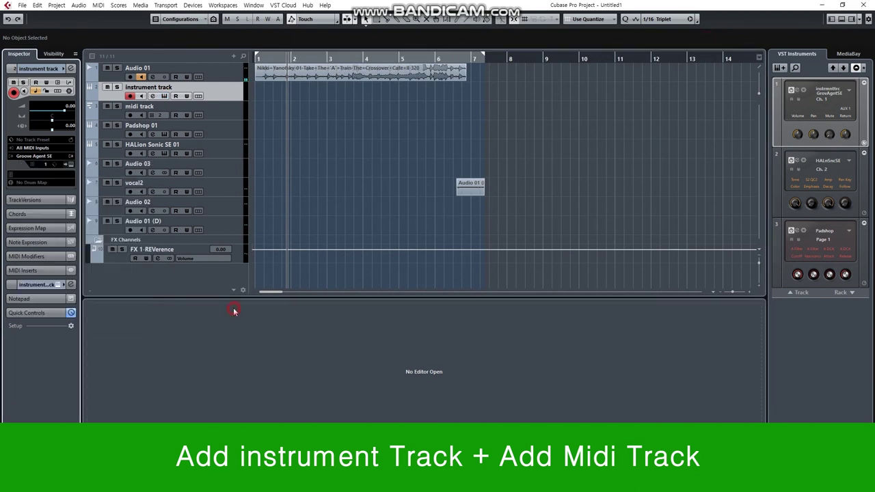
Replace the instrument track's Groove Agent SE with the Padshop synth.
{"action": "left_click", "coordinate": [47, 157]}
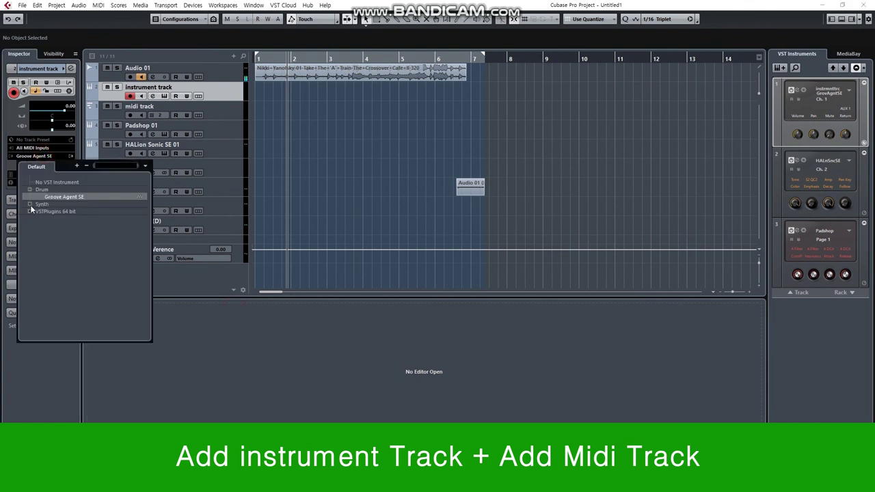
{"action": "left_click", "coordinate": [30, 205]}
{"action": "left_click", "coordinate": [61, 233]}
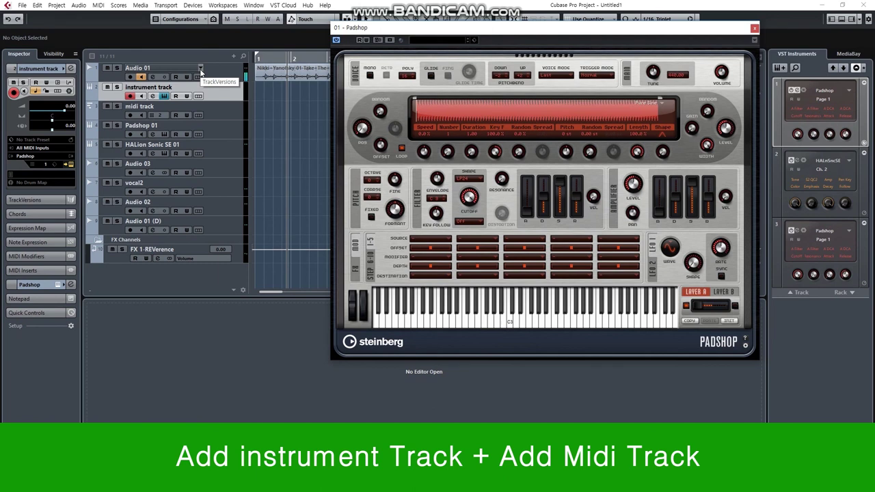
Close the Padshop editor and switch to the web page comparing the Cubase versions.
{"action": "left_click", "coordinate": [754, 29]}
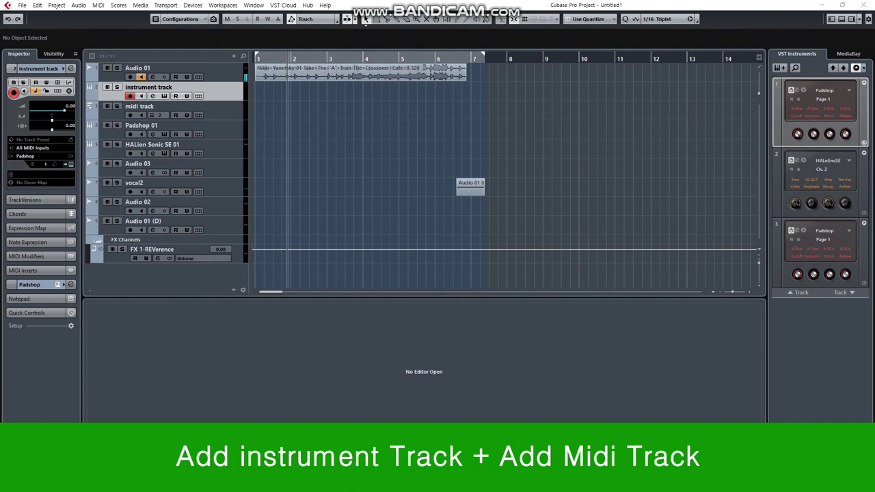
{"action": "left_click_drag", "start_coordinate": [1, 41], "coordinate": [449, 28]}
{"action": "double_click", "coordinate": [448, 28]}
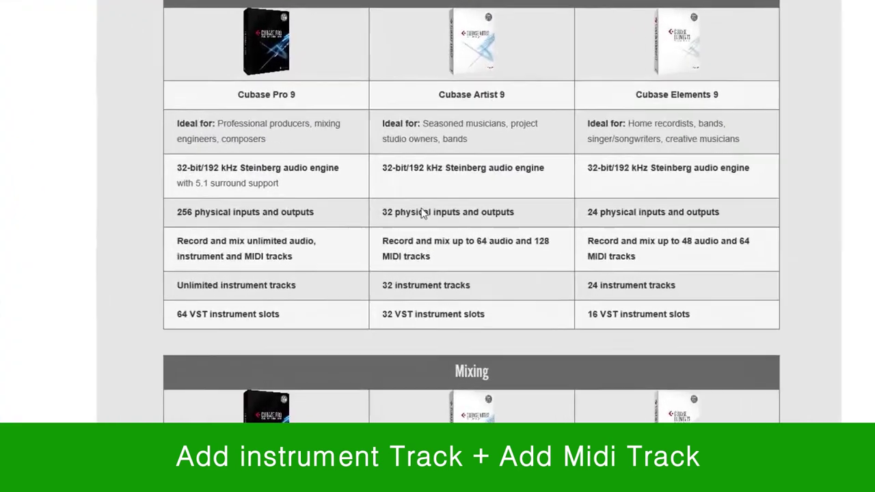
Compare the track and VST instrument slot limits of Cubase Pro 9, Artist 9 and Elements 9 in the General table.
{"action": "scroll", "coordinate": [479, 211], "scroll_direction": "up", "scroll_amount": 1}
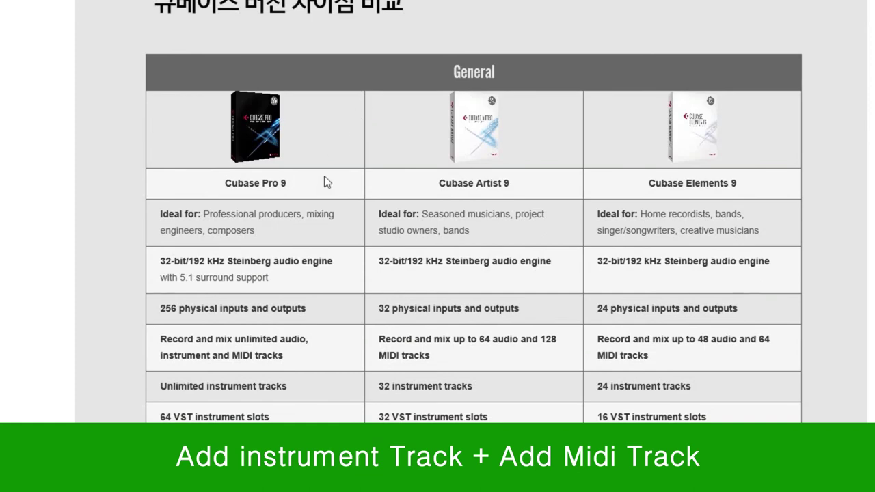
{"action": "scroll", "coordinate": [287, 222], "scroll_direction": "down", "scroll_amount": 1}
{"action": "left_click", "coordinate": [163, 170]}
{"action": "left_click", "coordinate": [465, 164]}
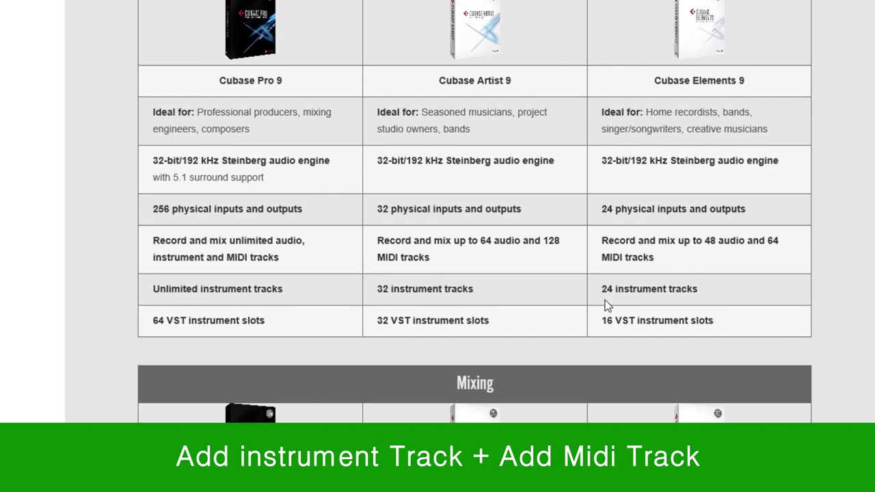
{"action": "scroll", "coordinate": [835, 257], "scroll_direction": "down", "scroll_amount": 3}
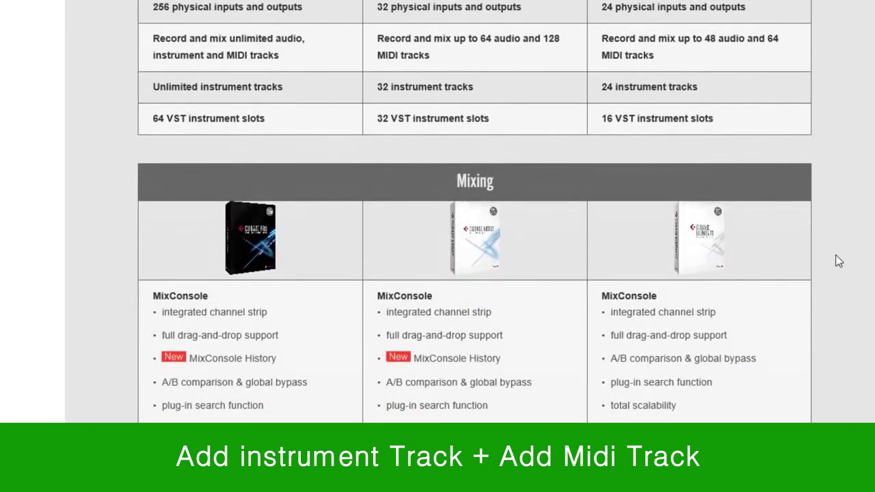
{"action": "scroll", "coordinate": [813, 259], "scroll_direction": "up", "scroll_amount": 3}
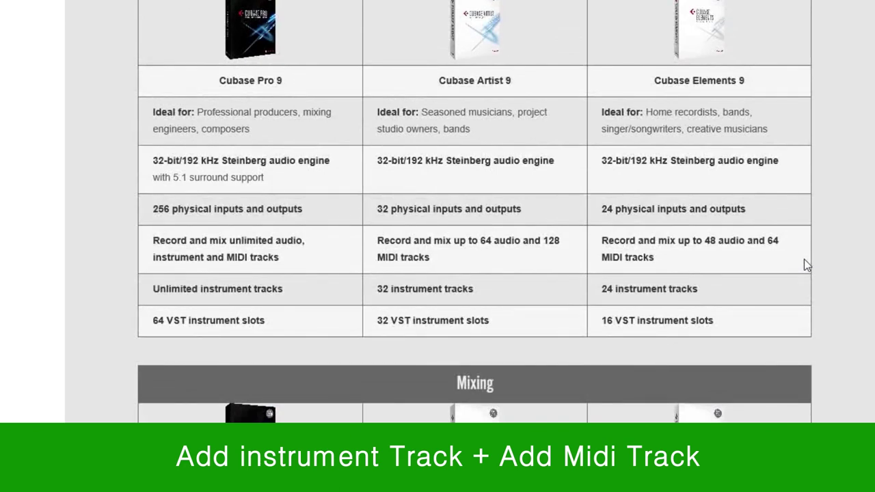
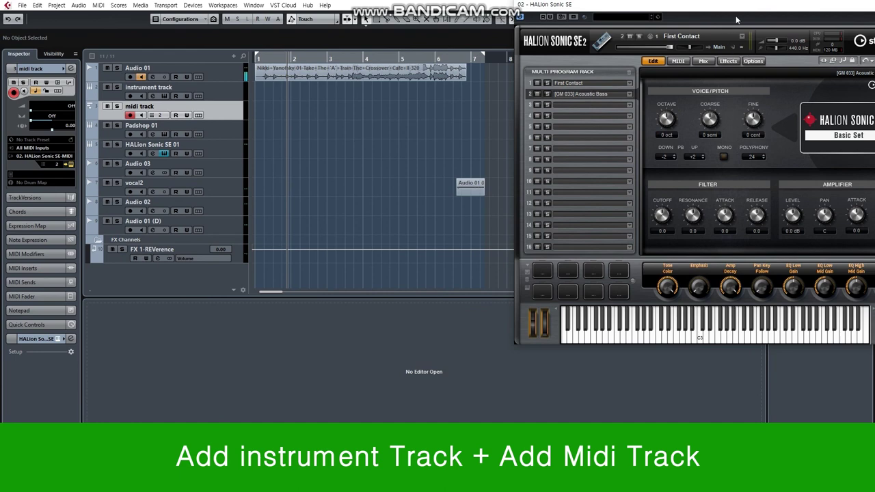
View the midi track's HALion Sonic SE editor with its multi program rack and close it.
{"action": "double_click", "coordinate": [745, 8]}
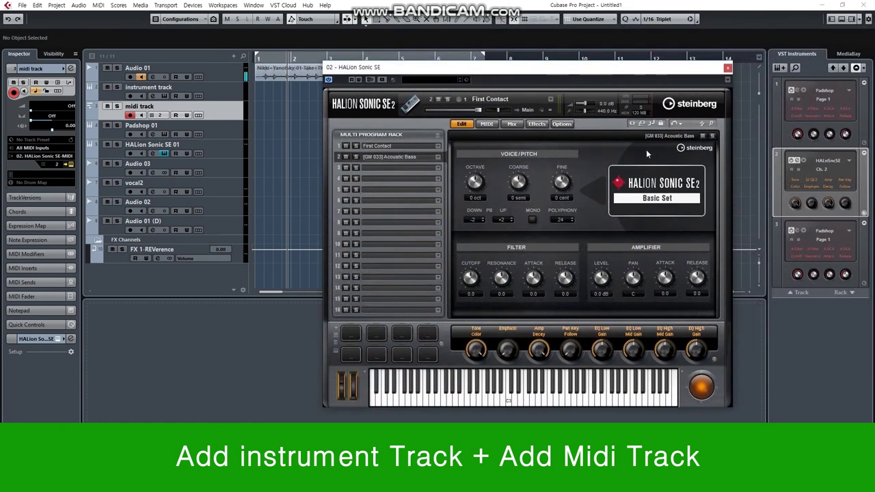
{"action": "left_click", "coordinate": [130, 274]}
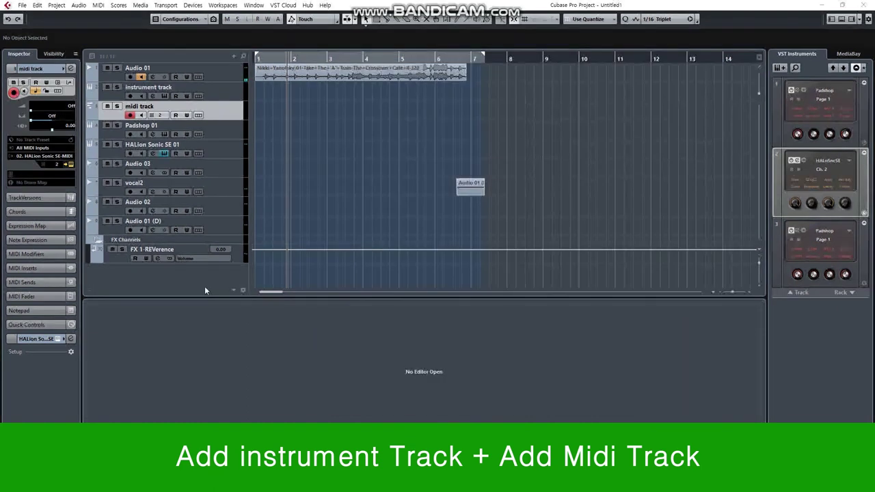
{"action": "left_click", "coordinate": [351, 208]}
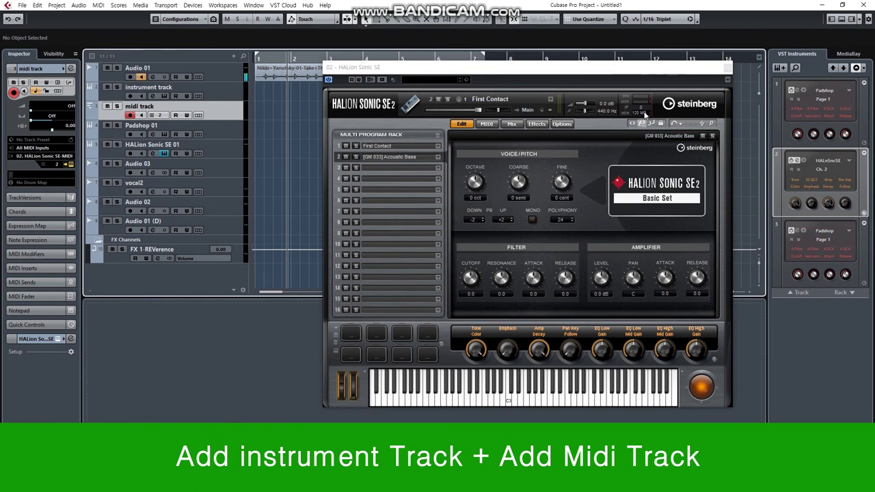
{"action": "left_click", "coordinate": [727, 67]}
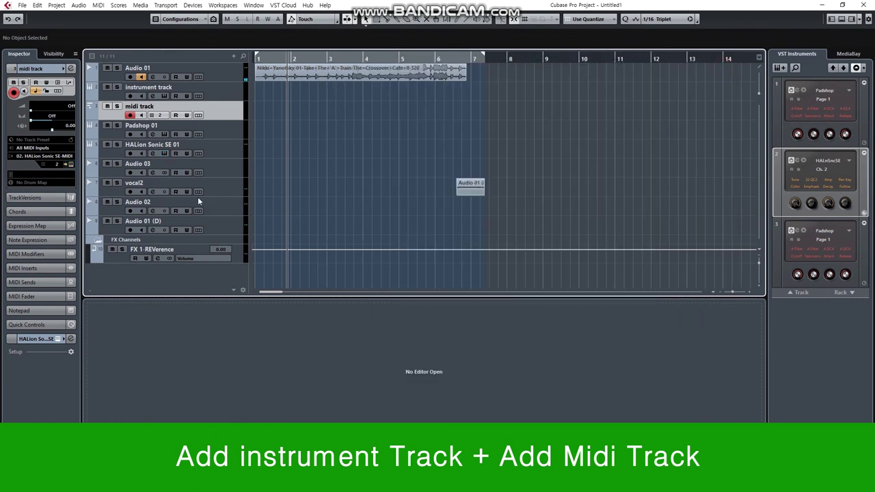
Select the instrument track and the midi track in turn, and examine the midi track's Chords, Expression Map, MIDI Inserts and MIDI Fader settings.
{"action": "left_click", "coordinate": [228, 93]}
{"action": "left_click", "coordinate": [227, 114]}
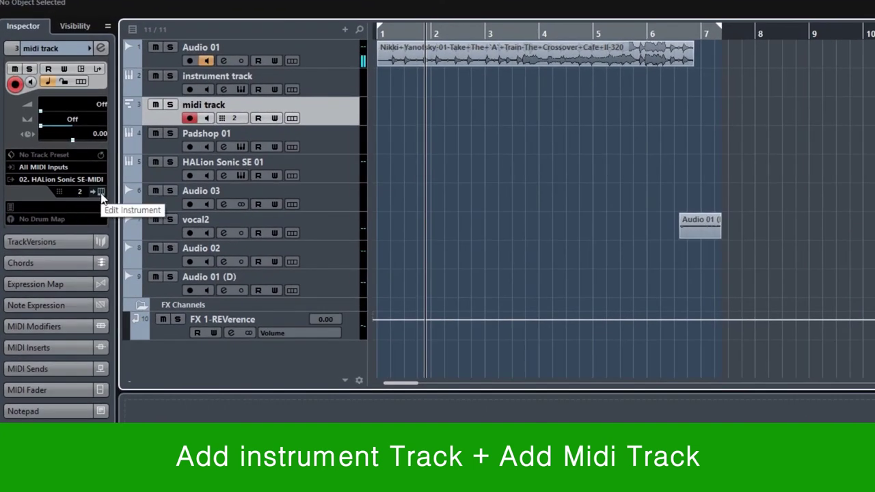
{"action": "left_click", "coordinate": [63, 244]}
{"action": "left_click", "coordinate": [59, 271]}
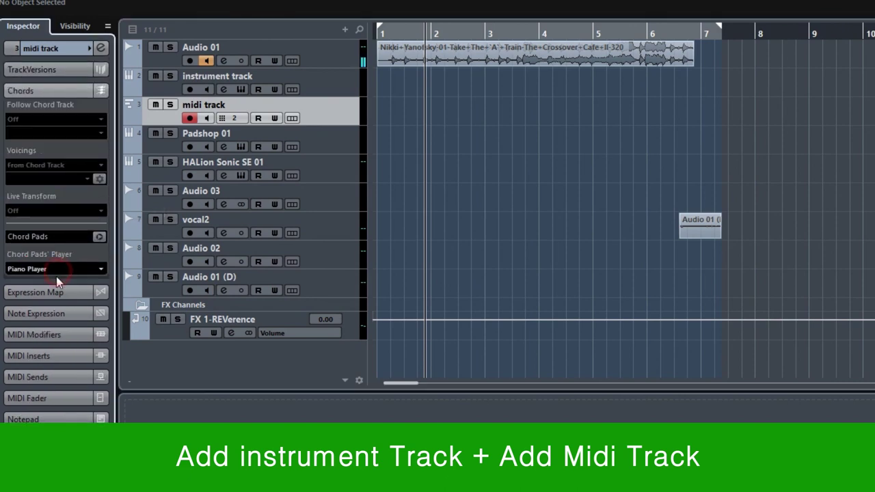
{"action": "left_click", "coordinate": [60, 295]}
{"action": "left_click", "coordinate": [65, 159]}
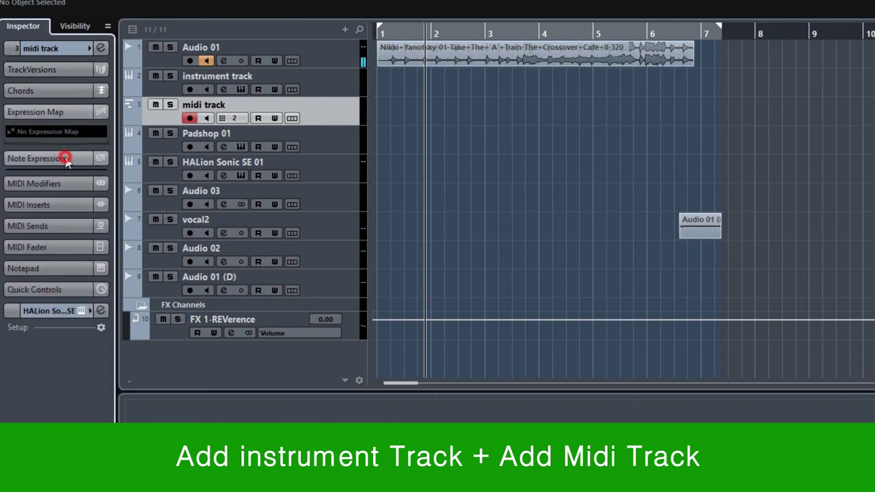
{"action": "left_click", "coordinate": [39, 402]}
{"action": "left_click", "coordinate": [40, 353]}
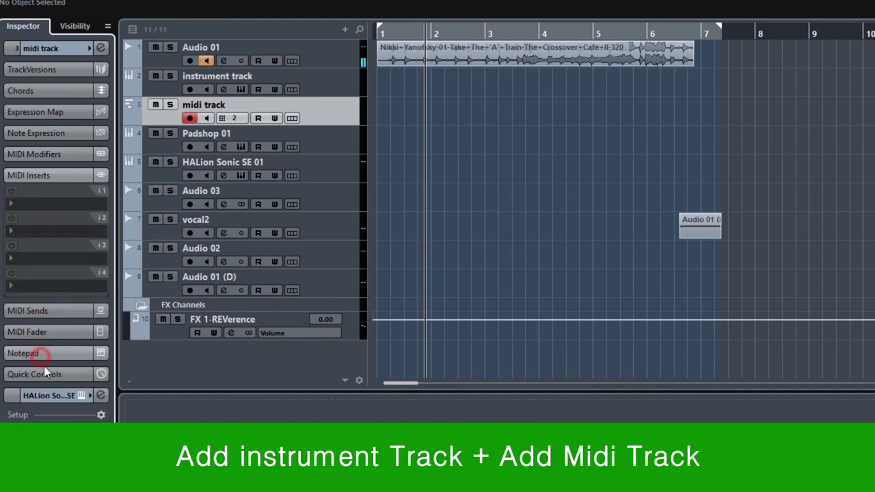
{"action": "left_click", "coordinate": [50, 312]}
{"action": "left_click", "coordinate": [52, 443]}
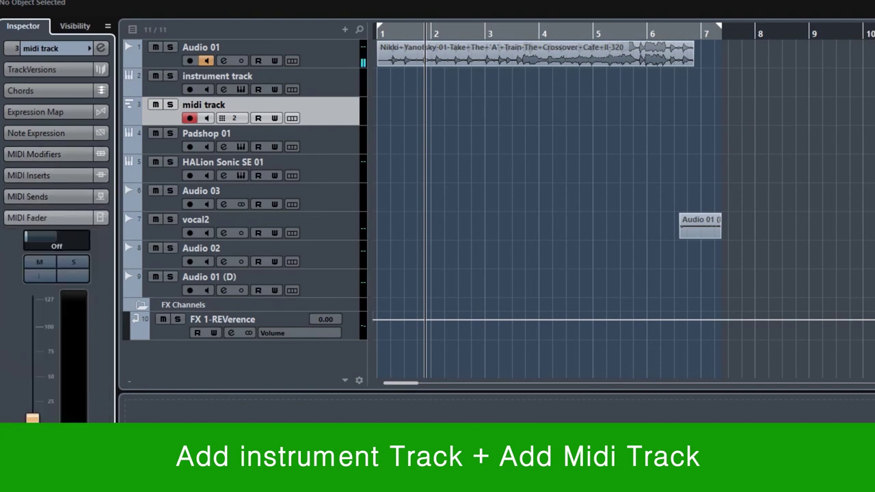
Compare the midi track's MIDI Inserts and MIDI Sends with the instrument track's sections, and review the MIDI effects offered for a send.
{"action": "left_click", "coordinate": [56, 177]}
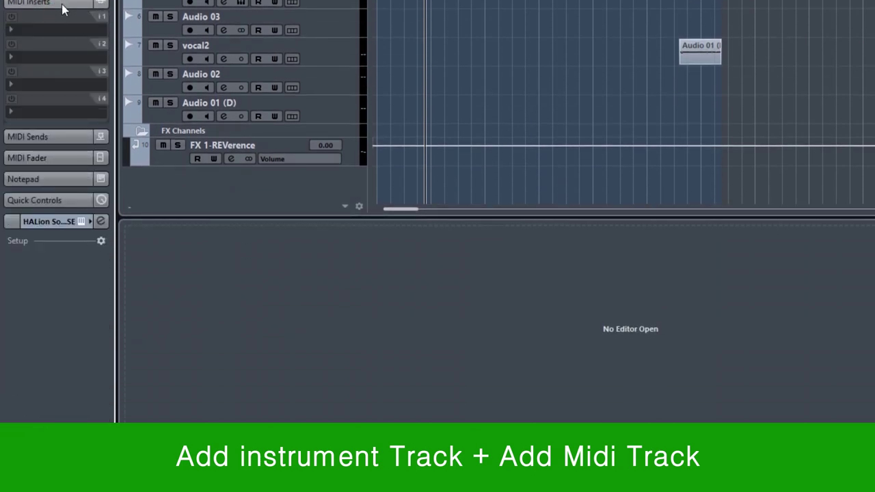
{"action": "left_click", "coordinate": [51, 137]}
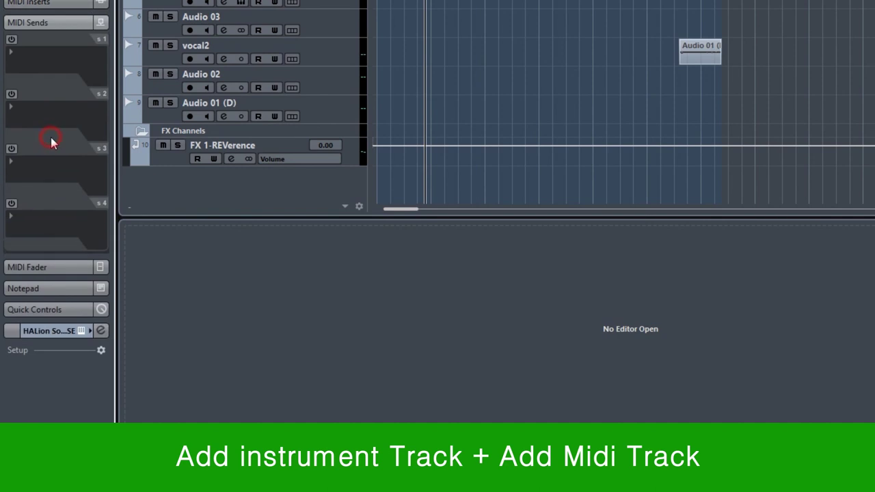
{"action": "left_click", "coordinate": [73, 30]}
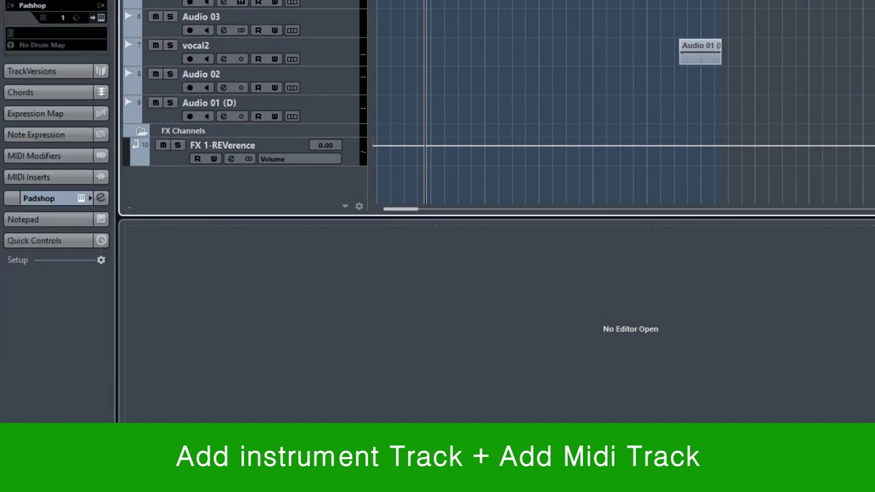
{"action": "left_click", "coordinate": [29, 64]}
{"action": "left_click", "coordinate": [11, 55]}
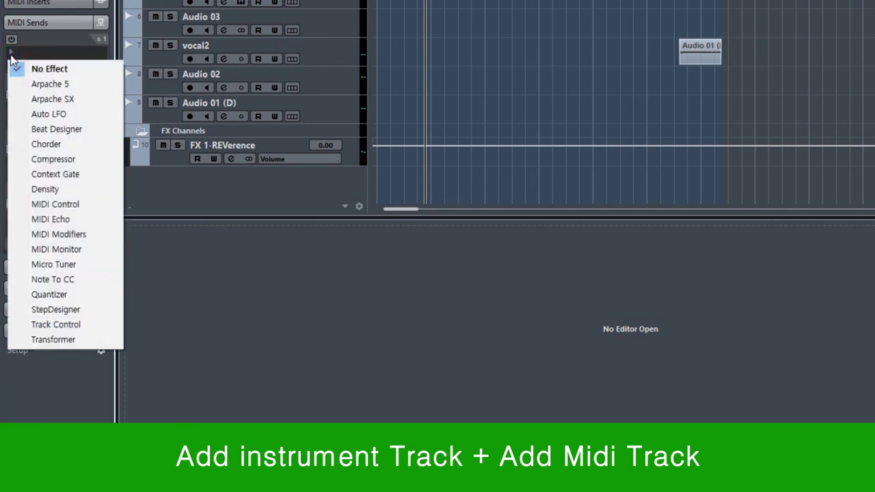
{"action": "left_click", "coordinate": [216, 197]}
{"action": "left_click", "coordinate": [67, 4]}
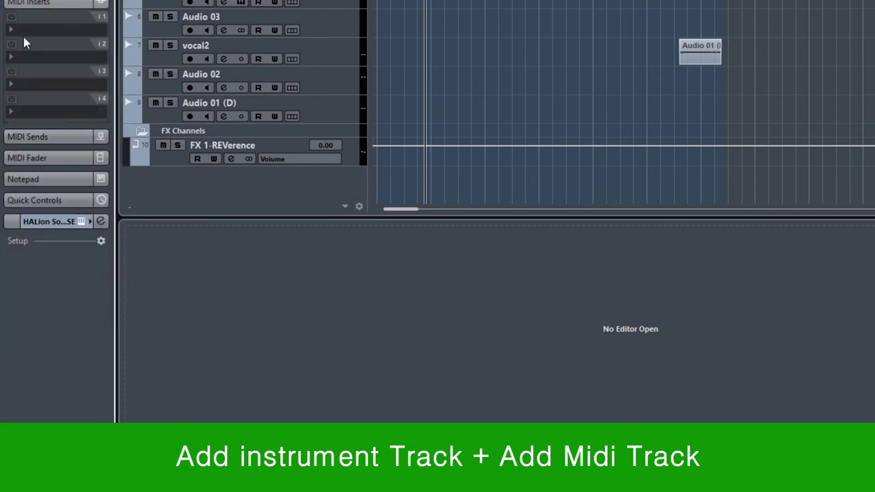
{"action": "left_click", "coordinate": [24, 43]}
{"action": "left_click", "coordinate": [195, 198]}
{"action": "left_click", "coordinate": [40, 137]}
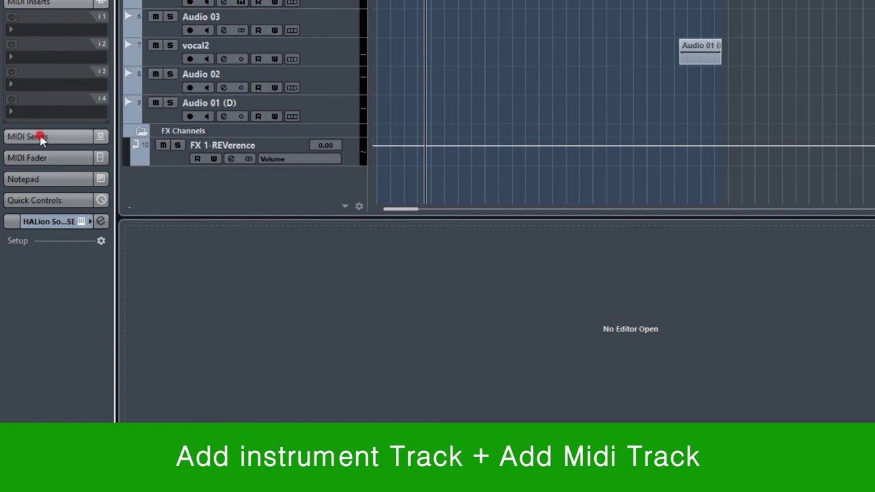
Examine the midi track's MIDI Fader, Notepad and Quick Controls sections.
{"action": "left_click", "coordinate": [48, 268]}
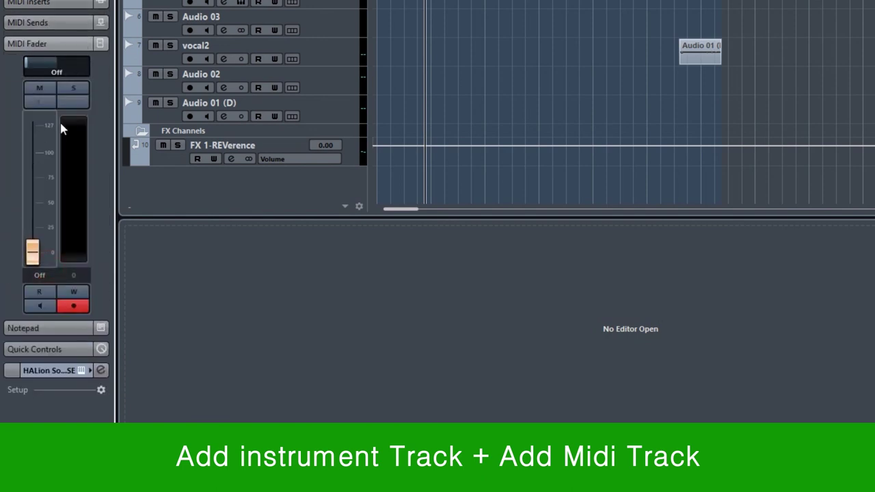
{"action": "left_click", "coordinate": [49, 0]}
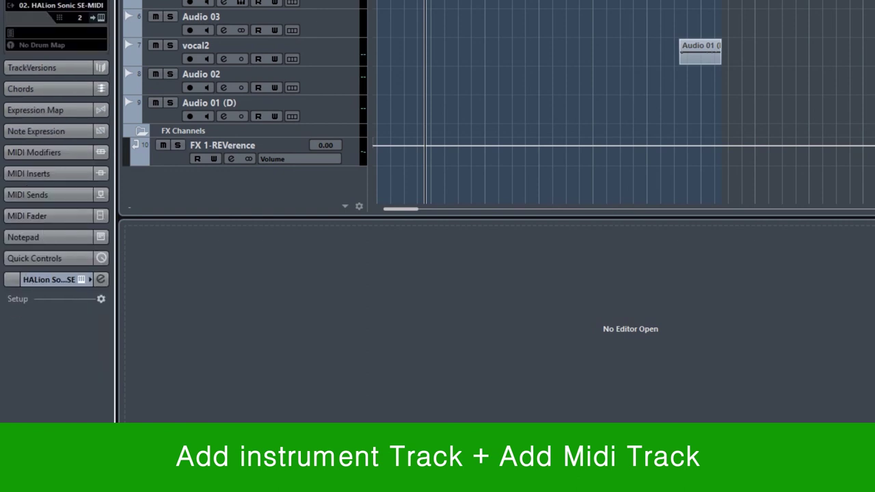
{"action": "left_click", "coordinate": [65, 216]}
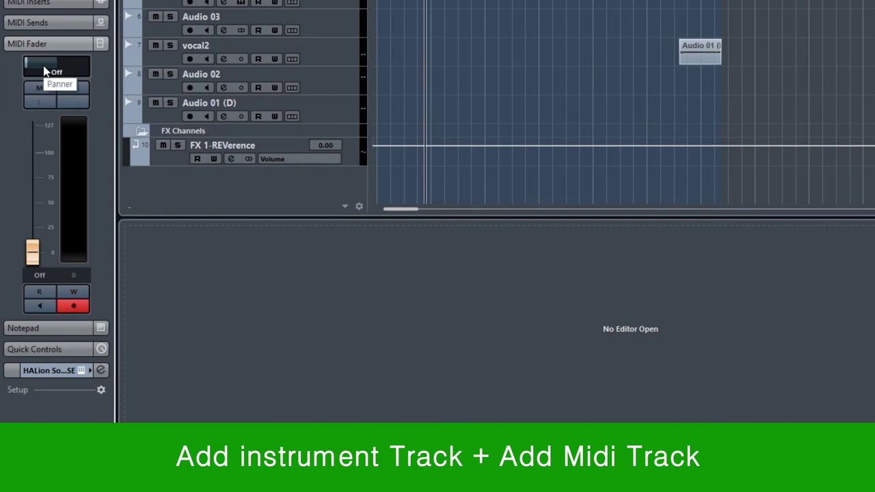
{"action": "left_click", "coordinate": [41, 335]}
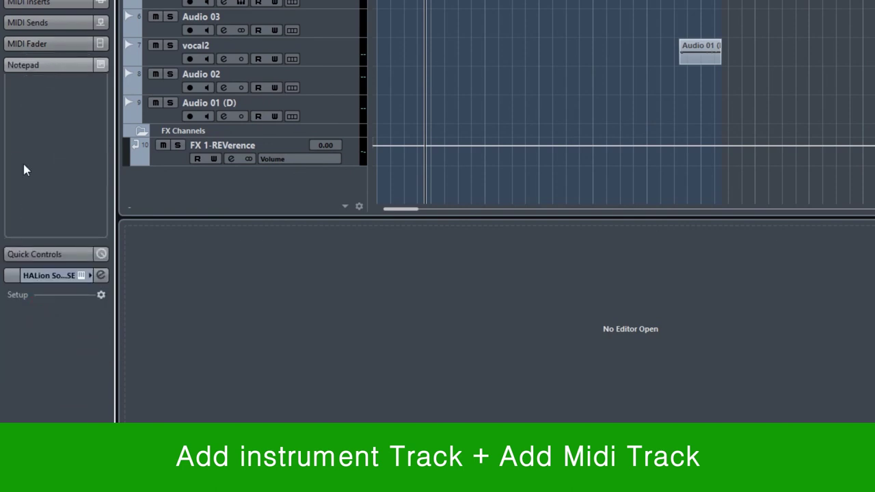
{"action": "left_click", "coordinate": [54, 247]}
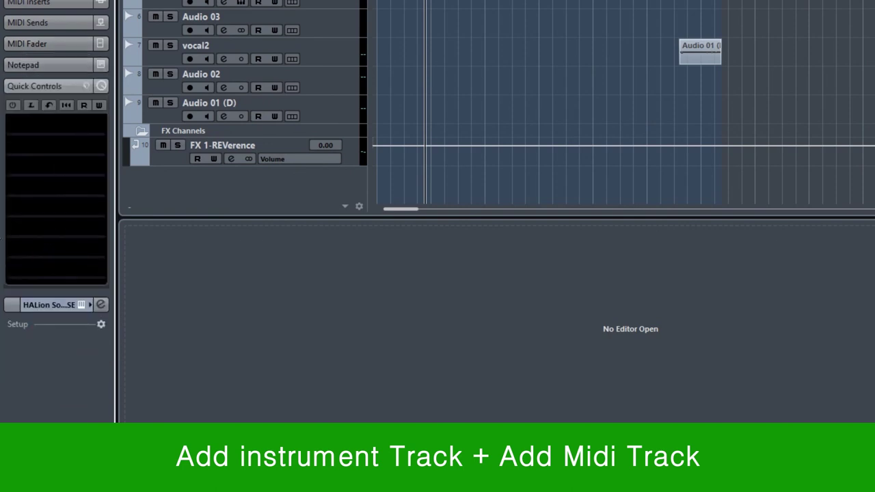
Examine the Audio Inserts, Strip, Equalizers and Audio Sends of the HALion Sonic SE linked to the midi track.
{"action": "left_click", "coordinate": [61, 304]}
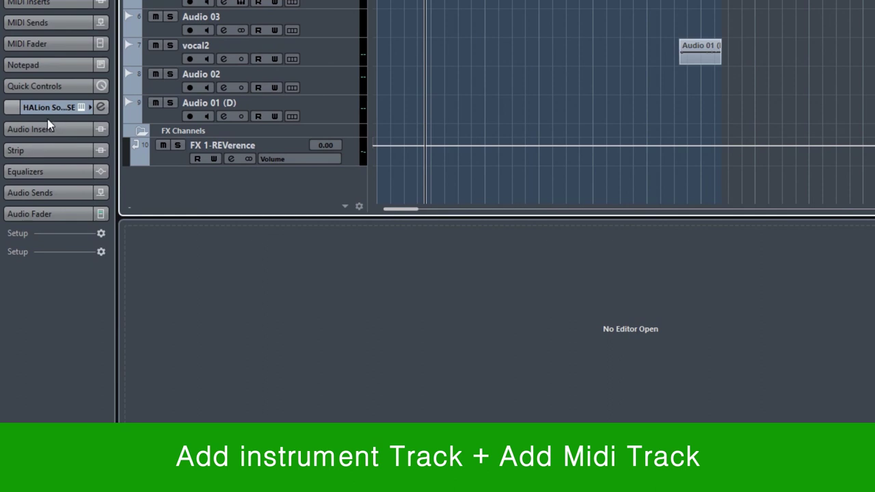
{"action": "left_click", "coordinate": [37, 128]}
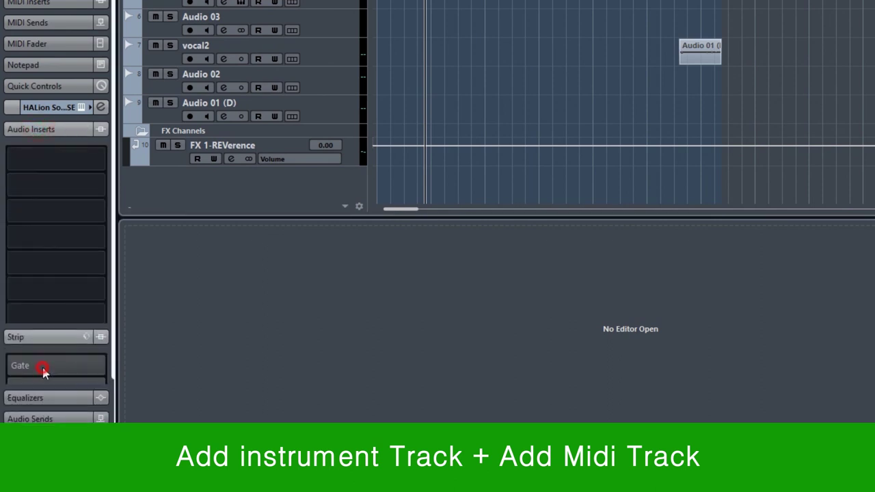
{"action": "left_click", "coordinate": [40, 369]}
{"action": "left_click", "coordinate": [42, 322]}
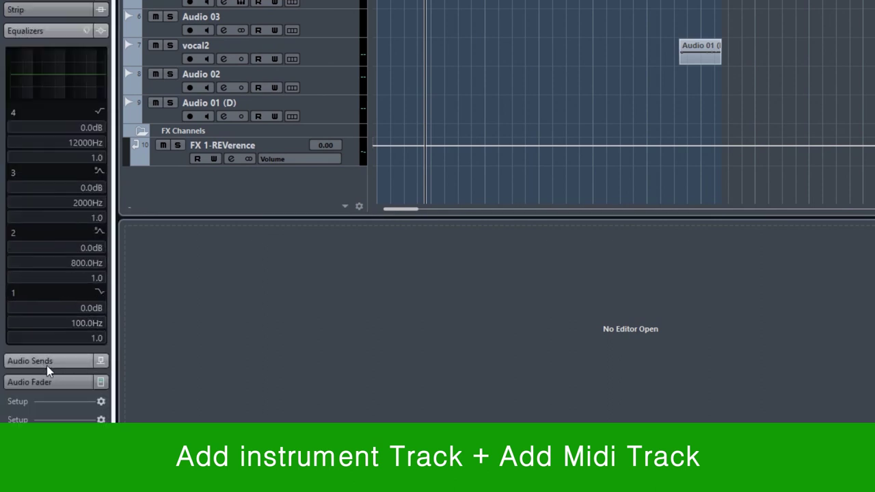
{"action": "left_click", "coordinate": [46, 360]}
Collapse the midi track's HALion Sonic SE audio sections and set the track's MIDI channel to 1.
{"action": "left_click", "coordinate": [70, 107]}
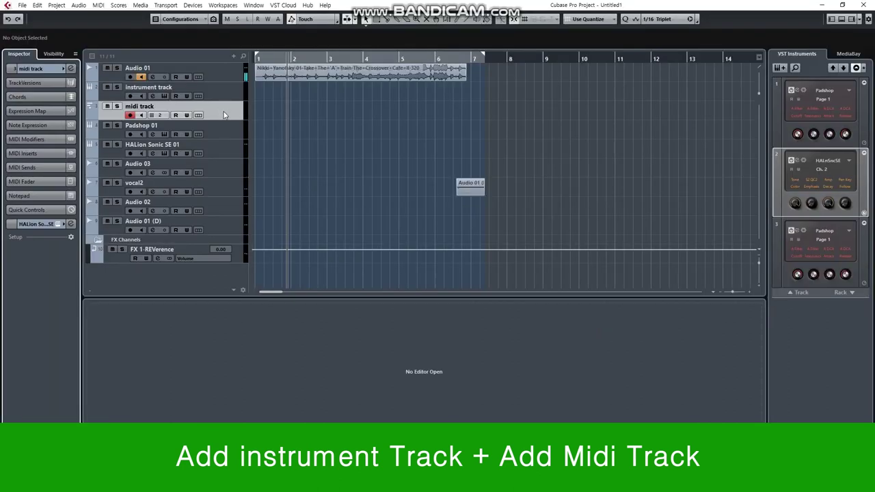
{"action": "left_click", "coordinate": [160, 115]}
{"action": "left_click", "coordinate": [176, 136]}
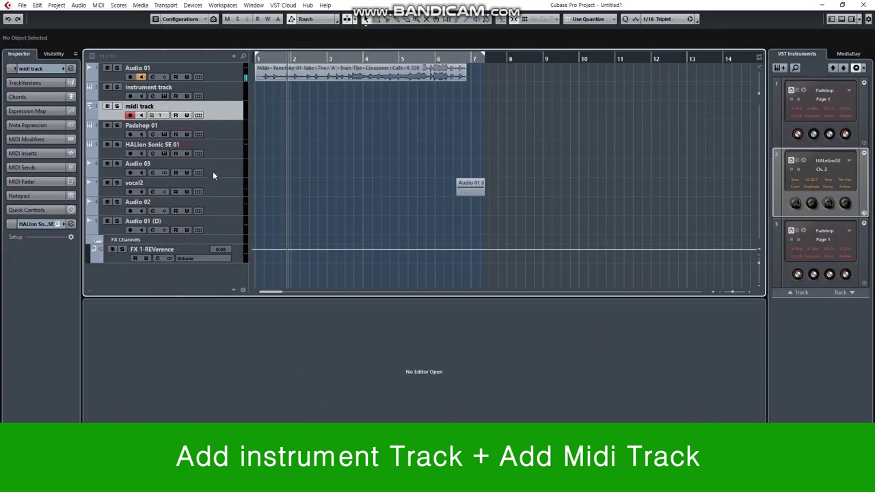
Add a chord track and move it directly below the Audio 01 track.
{"action": "right_click", "coordinate": [189, 270]}
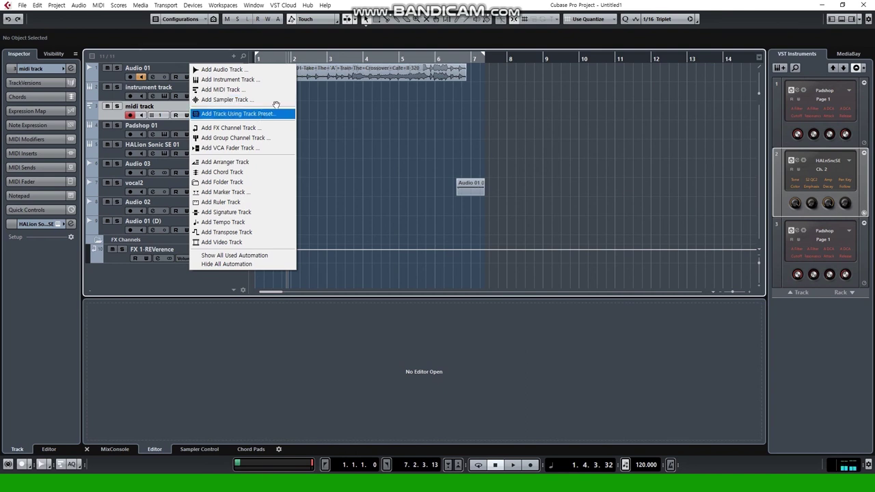
{"action": "left_click", "coordinate": [243, 175]}
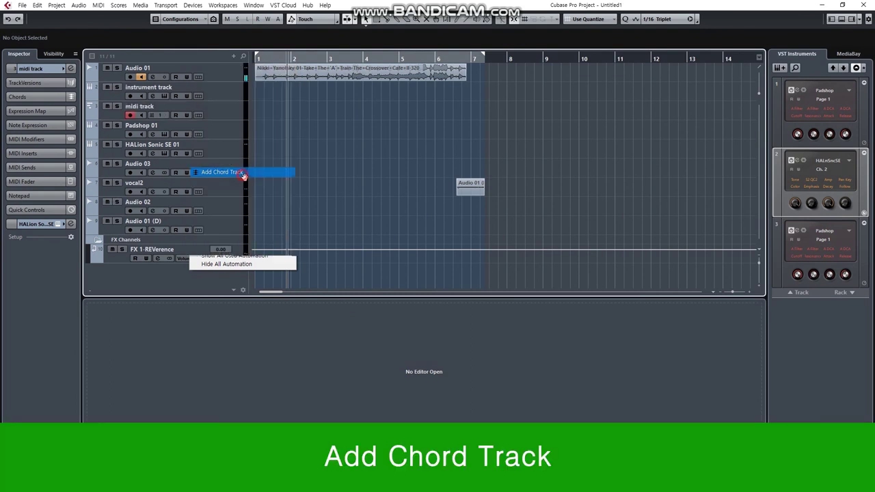
{"action": "left_click_drag", "start_coordinate": [244, 126], "coordinate": [241, 94]}
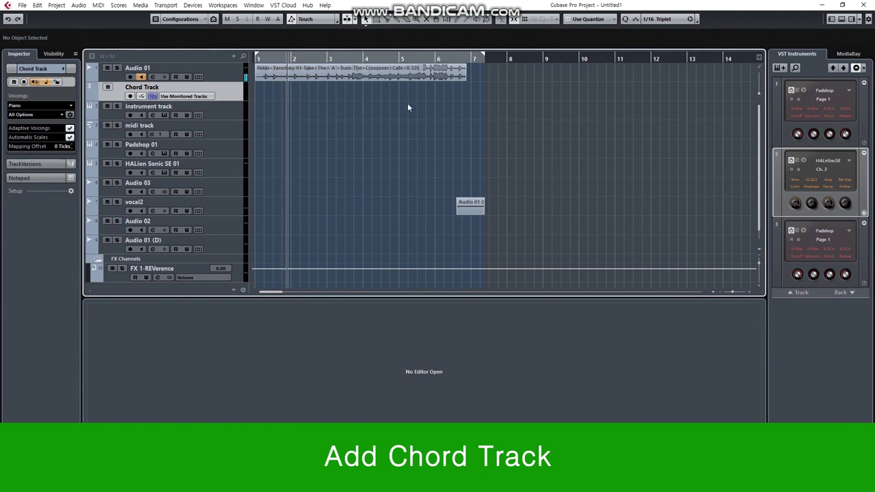
Add a chord event at bar 2 of the chord track and define it as C7.
{"action": "left_click", "coordinate": [296, 92]}
{"action": "double_click", "coordinate": [296, 91]}
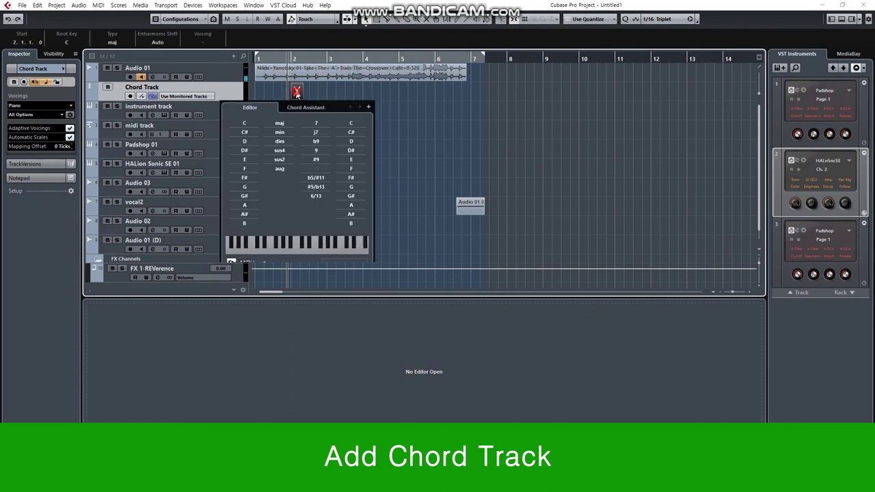
{"action": "left_click", "coordinate": [314, 122]}
{"action": "left_click", "coordinate": [445, 110]}
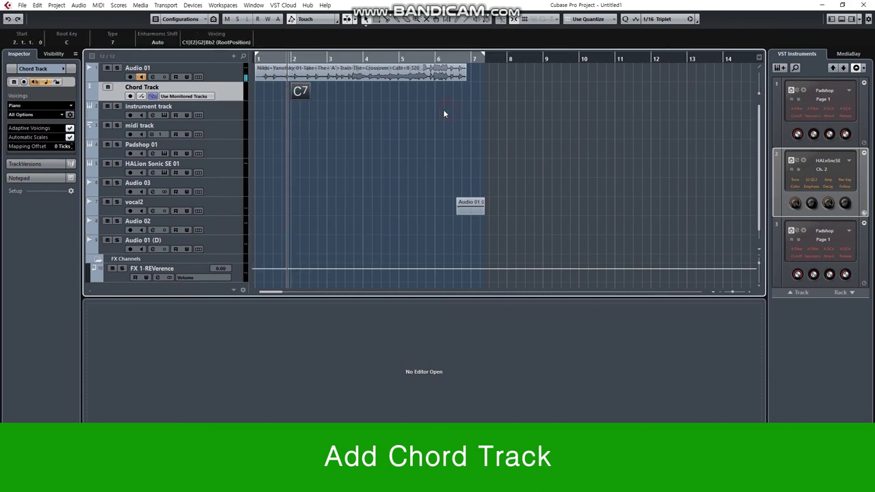
Select the midi track and activate the cycle for the range from bar 1 to bar 7.
{"action": "left_click", "coordinate": [234, 130]}
{"action": "left_click", "coordinate": [230, 148]}
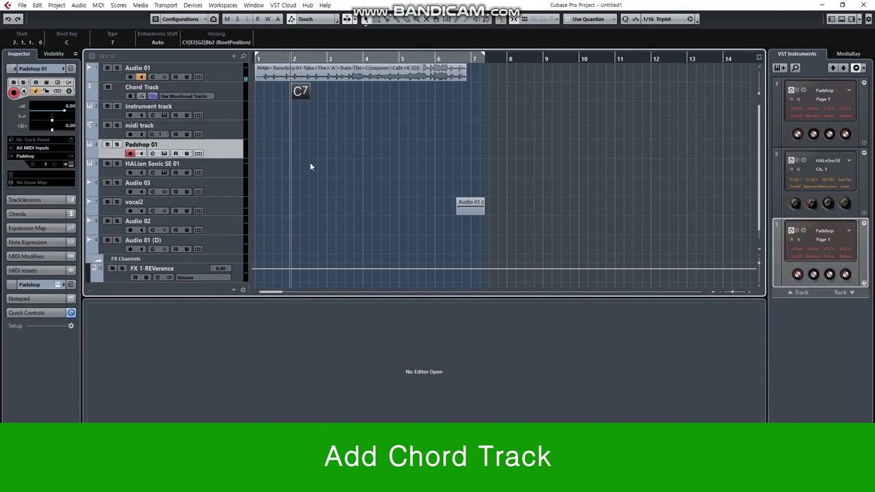
{"action": "left_click", "coordinate": [233, 130]}
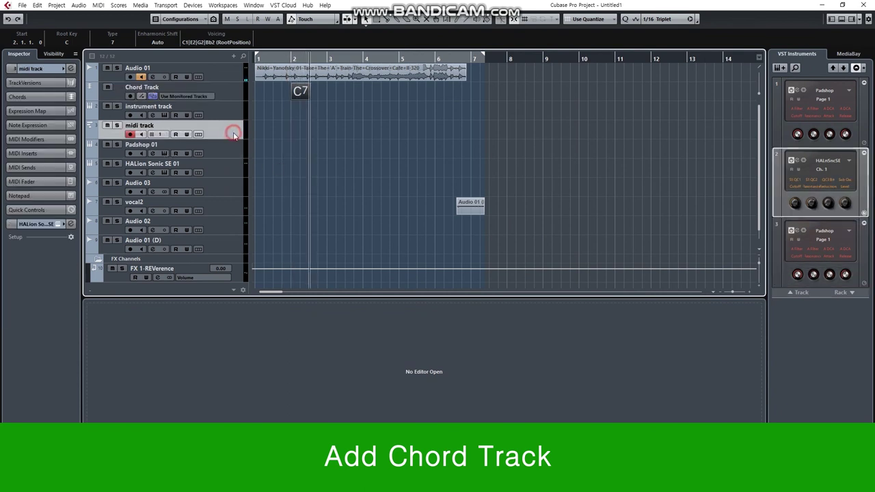
{"action": "left_click", "coordinate": [288, 56]}
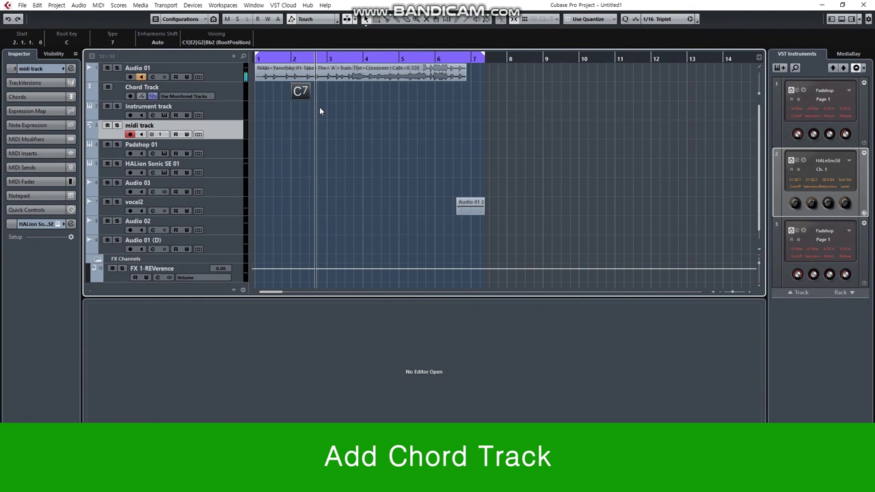
Add a folder track directly below the chord track.
{"action": "left_click", "coordinate": [235, 94]}
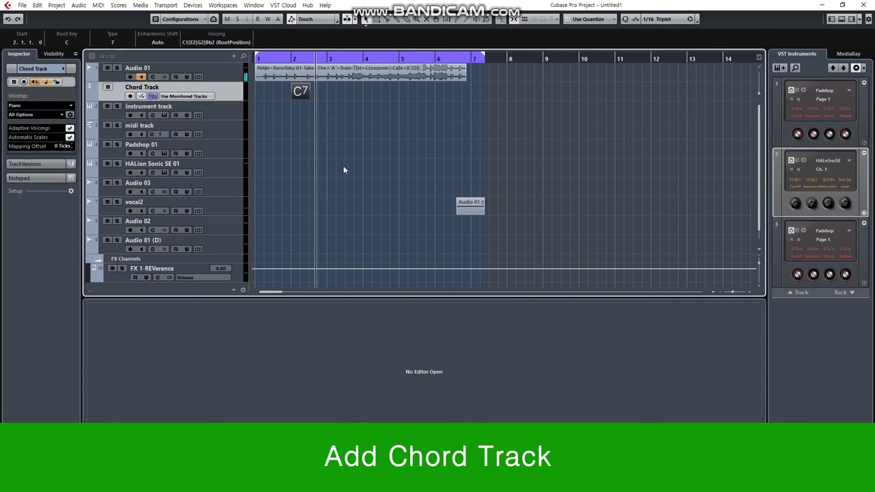
{"action": "right_click", "coordinate": [228, 94]}
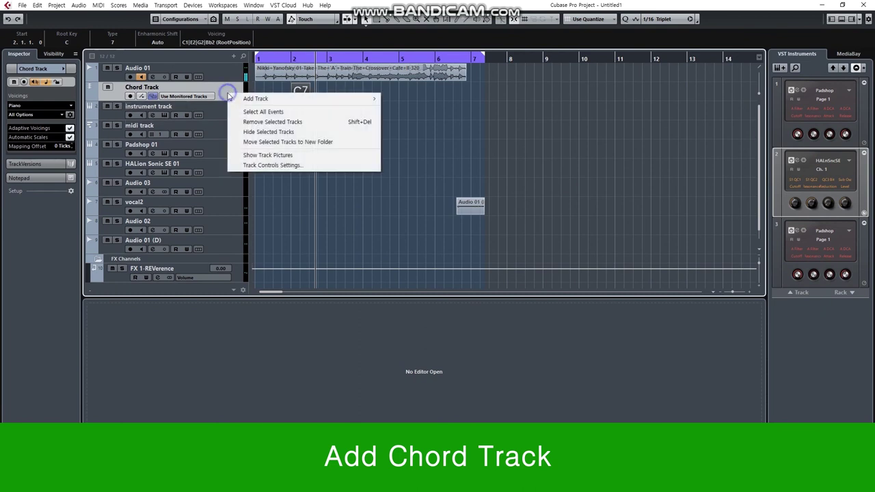
{"action": "mouse_move", "coordinate": [263, 102]}
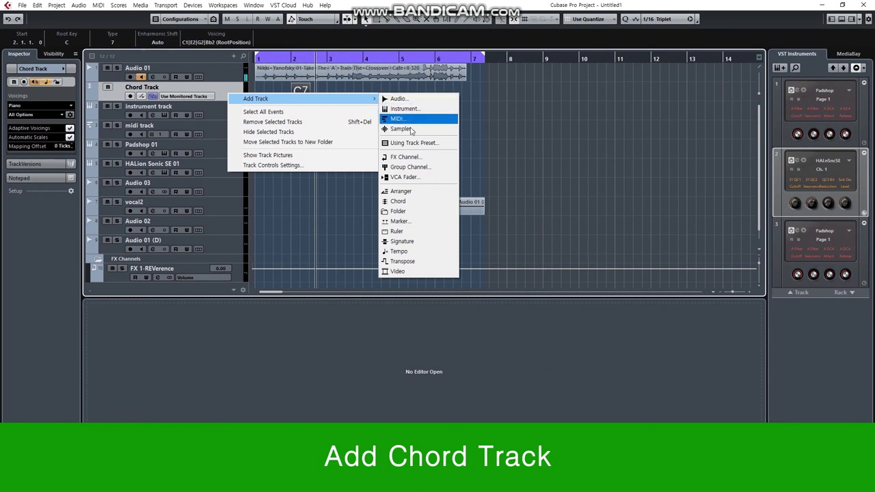
{"action": "left_click", "coordinate": [408, 212]}
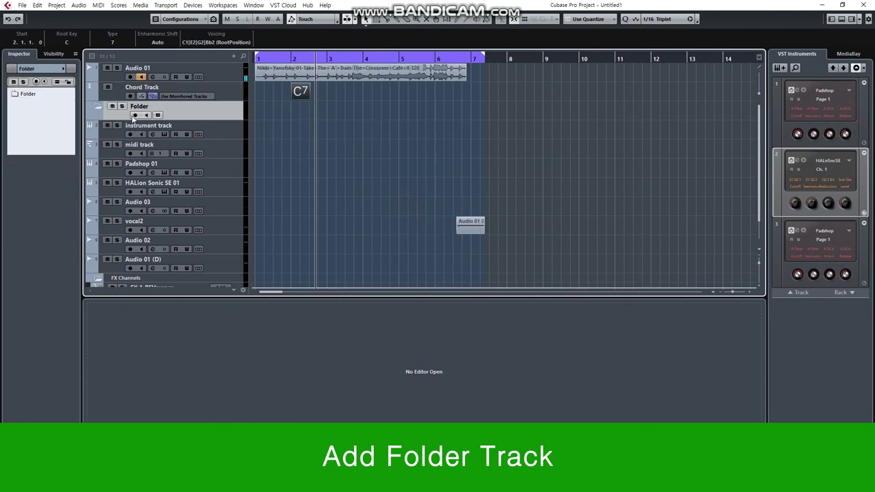
Move the instrument track, midi track, Padshop 01 and Audio 01 into the folder, and draw a MIDI part on the midi track up to bar 7.
{"action": "left_click_drag", "start_coordinate": [223, 132], "coordinate": [222, 122]}
{"action": "left_click_drag", "start_coordinate": [222, 151], "coordinate": [219, 120]}
{"action": "left_click_drag", "start_coordinate": [223, 171], "coordinate": [217, 114]}
{"action": "left_click_drag", "start_coordinate": [224, 70], "coordinate": [220, 104]}
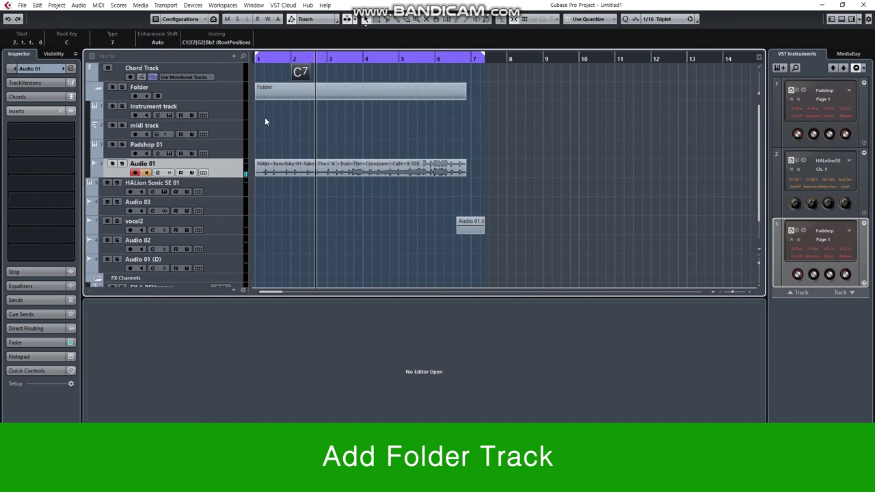
{"action": "left_click_drag", "start_coordinate": [269, 123], "coordinate": [474, 140]}
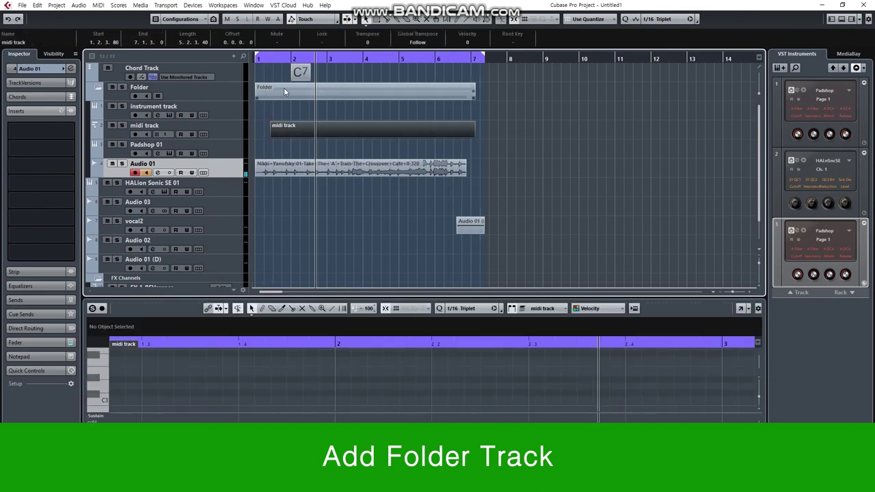
Add a Tempo track to the project from the selected folder track, and undo the addition.
{"action": "left_click", "coordinate": [203, 96]}
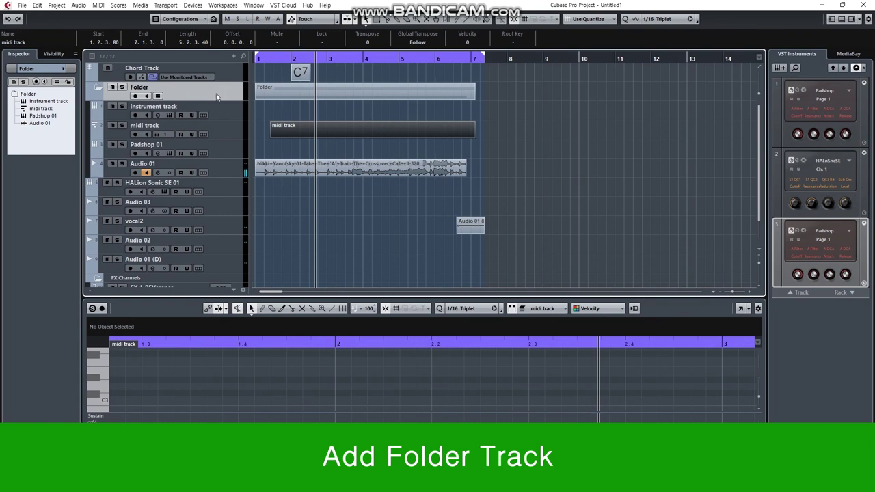
{"action": "right_click", "coordinate": [217, 98]}
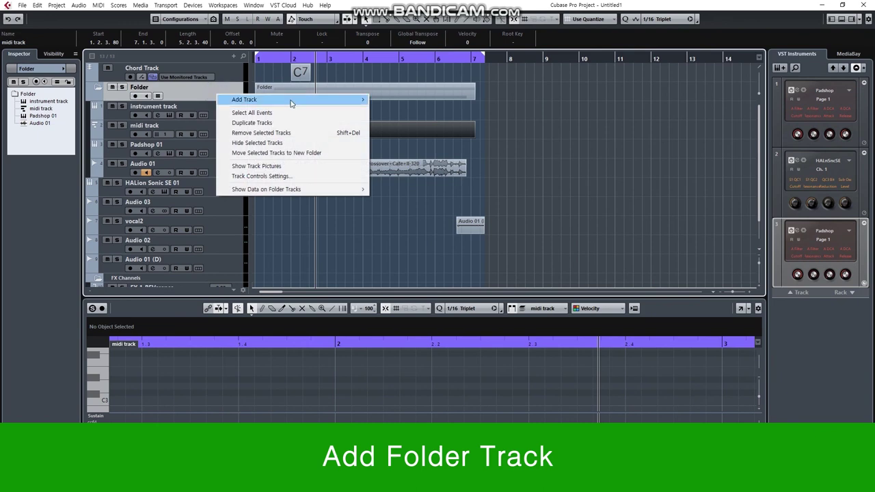
{"action": "mouse_move", "coordinate": [291, 100]}
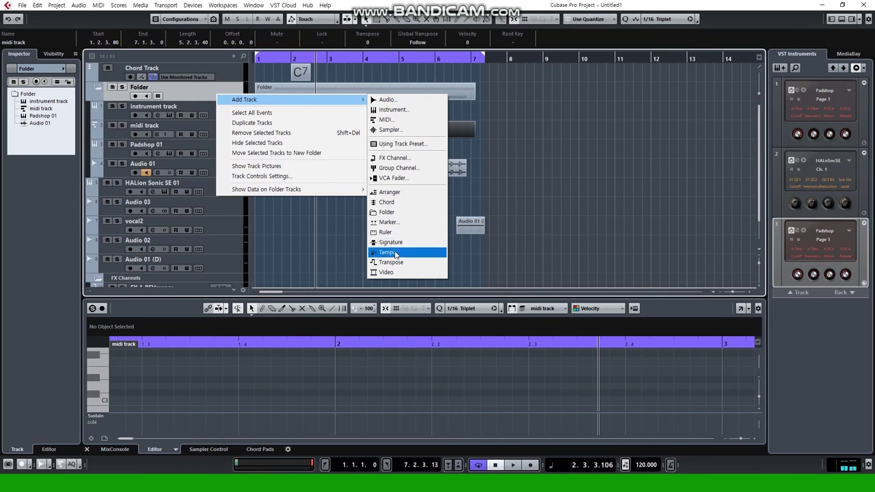
{"action": "left_click", "coordinate": [395, 254]}
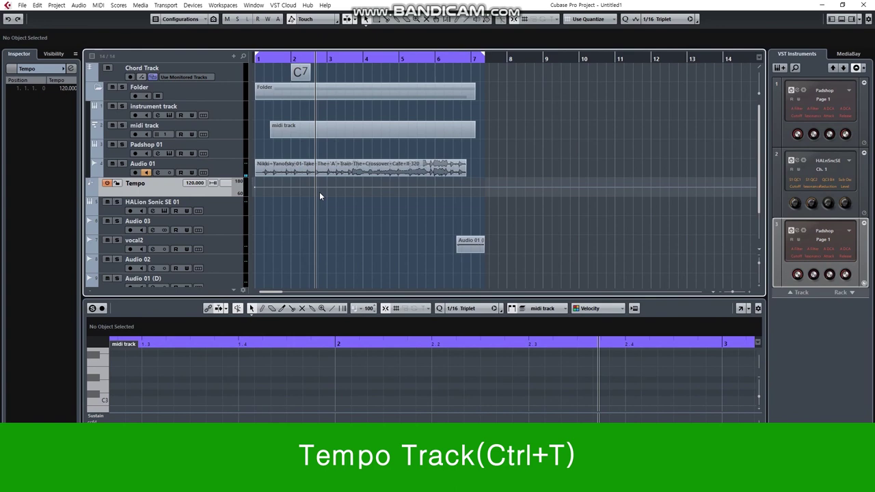
{"action": "key", "text": "ctrl+z"}
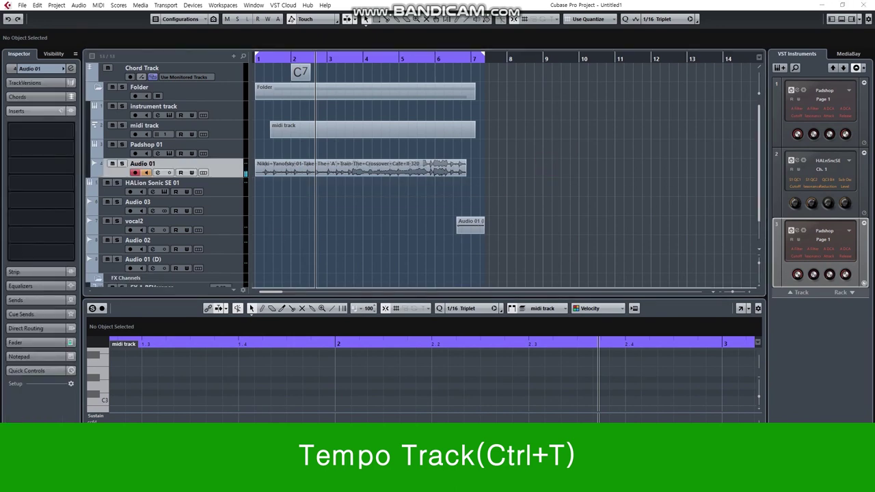
Delete the chord event and all parts and audio events from the project's tracks.
{"action": "left_click_drag", "start_coordinate": [281, 212], "coordinate": [423, 69]}
{"action": "key", "text": "Delete"}
{"action": "left_click_drag", "start_coordinate": [410, 187], "coordinate": [561, 273]}
{"action": "key", "text": "Delete"}
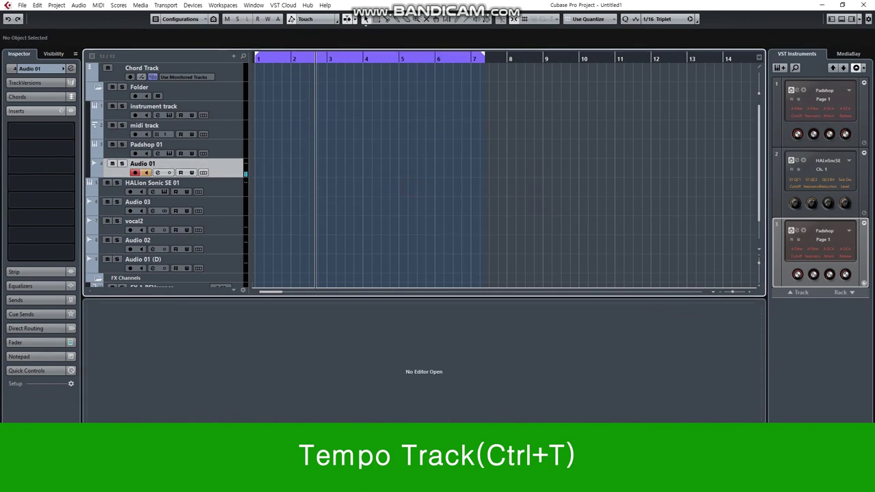
Open the Tempo Track Editor and bring its window to the front.
{"action": "key", "text": "ctrl+t"}
{"action": "left_click_drag", "start_coordinate": [538, 6], "coordinate": [611, 10]}
{"action": "left_click", "coordinate": [539, 7]}
{"action": "left_click", "coordinate": [212, 483]}
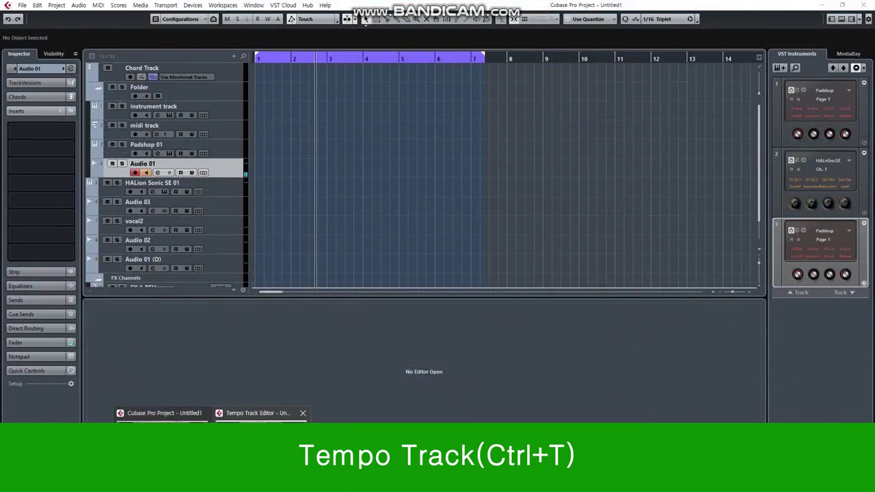
{"action": "left_click", "coordinate": [256, 414]}
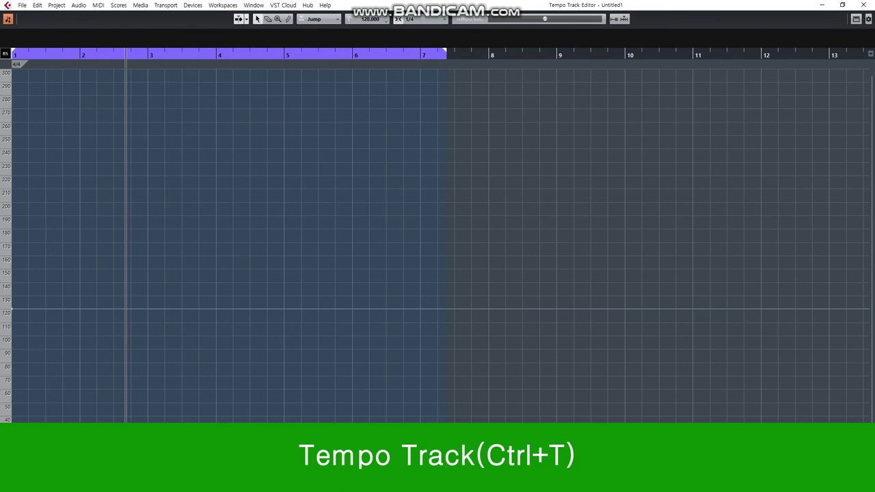
Add a tempo point at bar 2 and lower the tempo there to 86 as a jump.
{"action": "left_click", "coordinate": [73, 202]}
{"action": "key", "text": "h"}
{"action": "key", "text": "h"}
{"action": "key", "text": "h"}
{"action": "key", "text": "h"}
{"action": "key", "text": "h"}
{"action": "key", "text": "h"}
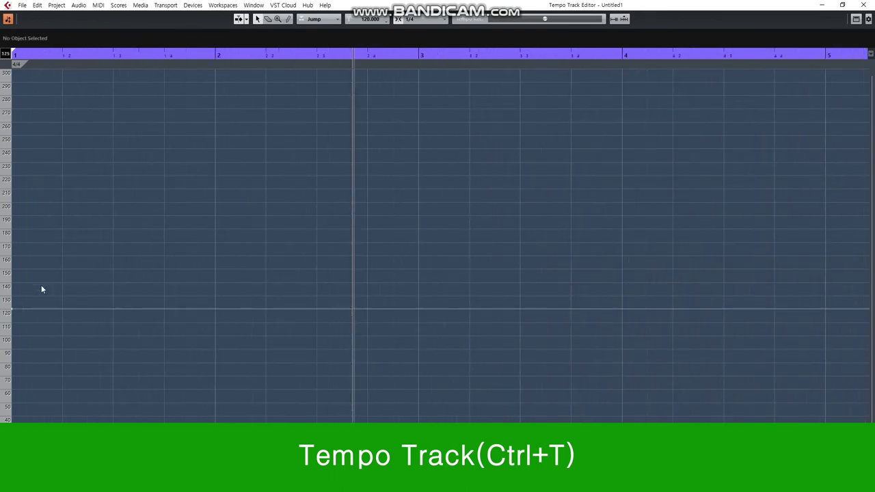
{"action": "left_click", "coordinate": [13, 309]}
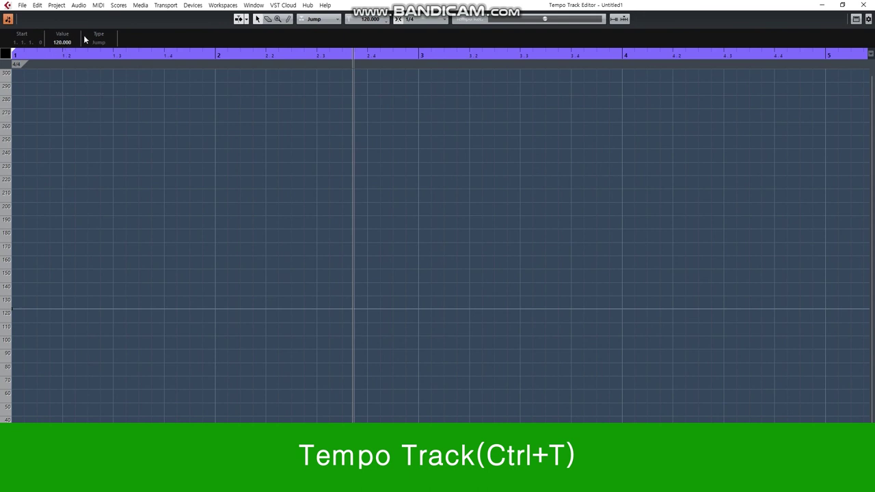
{"action": "left_click", "coordinate": [214, 311]}
{"action": "left_click_drag", "start_coordinate": [214, 310], "coordinate": [209, 357]}
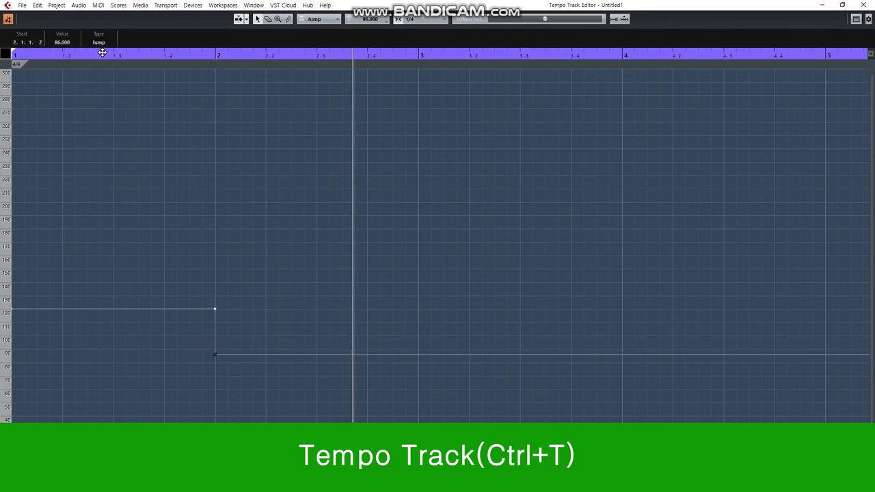
Play the project from the start across the tempo jump at bar 2.
{"action": "key", "text": "period"}
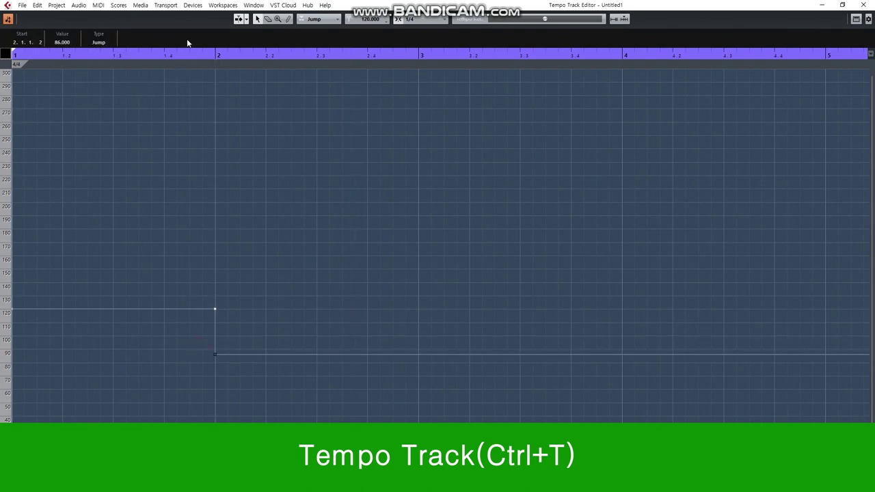
{"action": "key", "text": "space"}
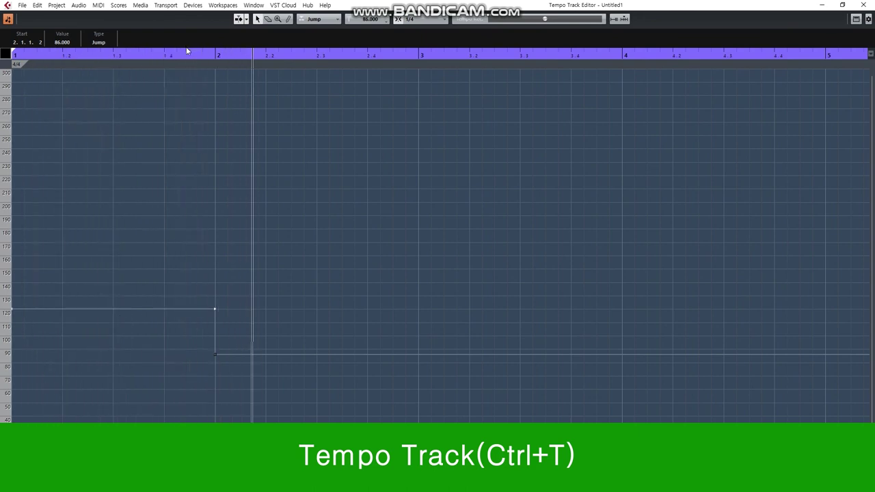
{"action": "key", "text": "space"}
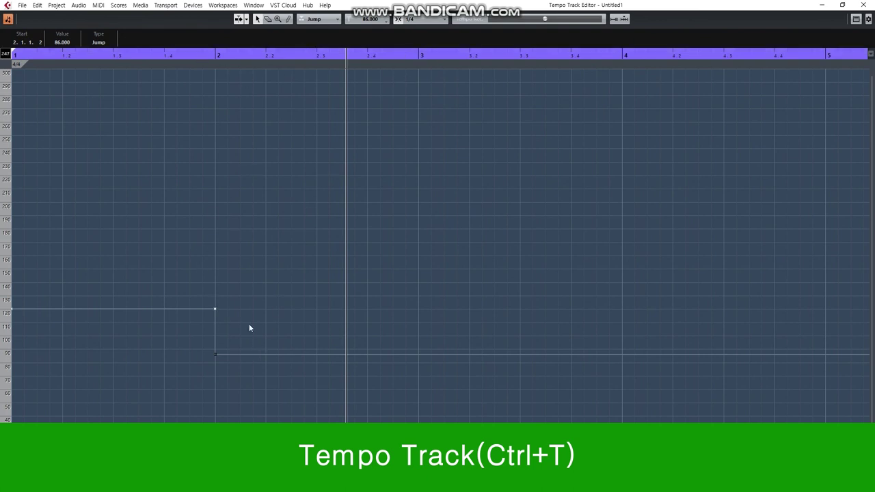
Replace the bar 2 tempo jump with a drawn stepped descent from 114 at bar 2 to about 65 at bar 3.
{"action": "key", "text": "Delete"}
{"action": "left_click", "coordinate": [288, 19]}
{"action": "left_click_drag", "start_coordinate": [215, 315], "coordinate": [418, 382]}
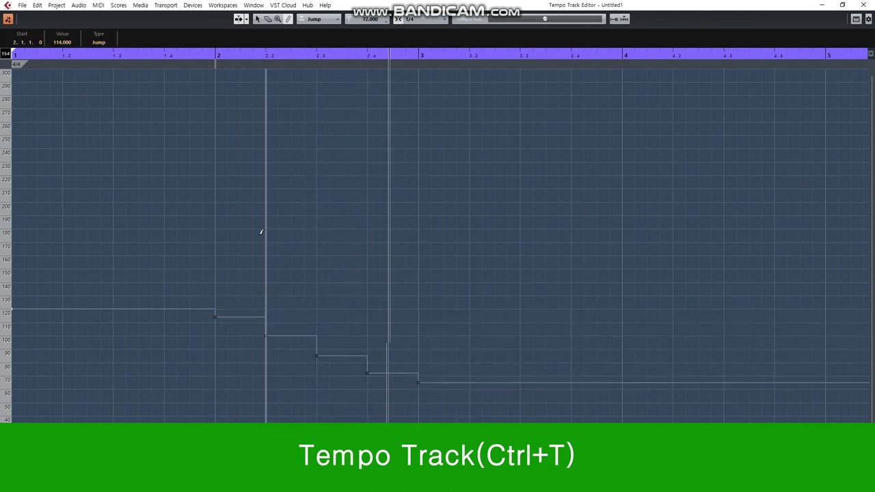
Play the stepped tempo descent from just before bar 2, and delete its tempo points.
{"action": "left_click", "coordinate": [199, 55]}
{"action": "key", "text": "space"}
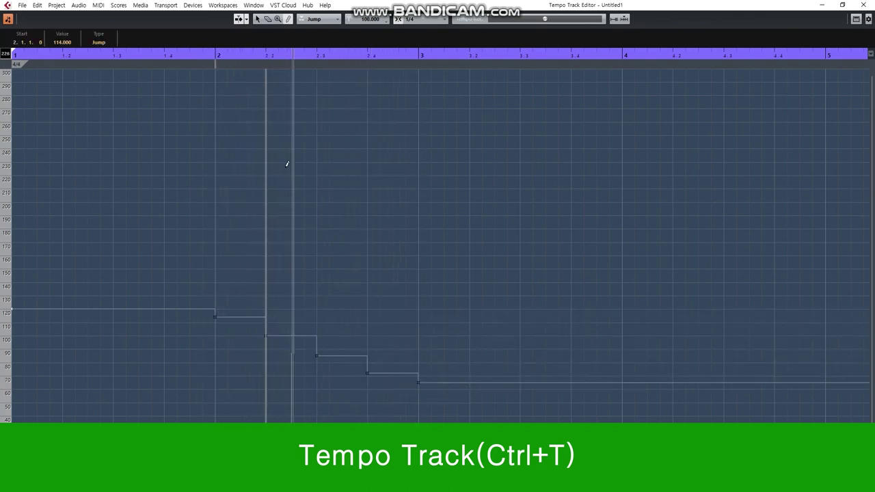
{"action": "key", "text": "space"}
{"action": "left_click", "coordinate": [257, 19]}
{"action": "left_click_drag", "start_coordinate": [401, 408], "coordinate": [193, 316]}
{"action": "key", "text": "Delete"}
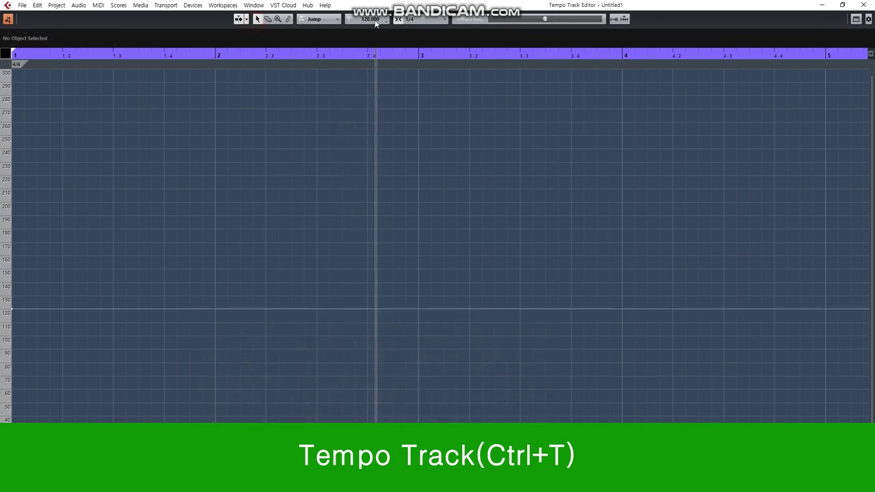
Turn off snap and draw a finely graded tempo descent from 119 at bar 2 to about 60 at bar 3.
{"action": "left_click", "coordinate": [398, 20]}
{"action": "left_click", "coordinate": [288, 18]}
{"action": "left_click_drag", "start_coordinate": [216, 311], "coordinate": [421, 388]}
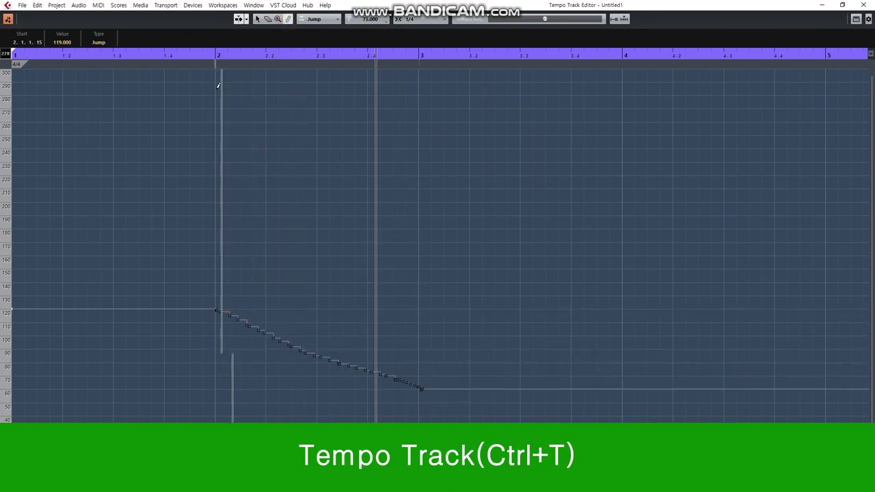
Play the finely graded tempo descent from just before bar 2, and delete all of its points.
{"action": "left_click", "coordinate": [205, 57]}
{"action": "key", "text": "space"}
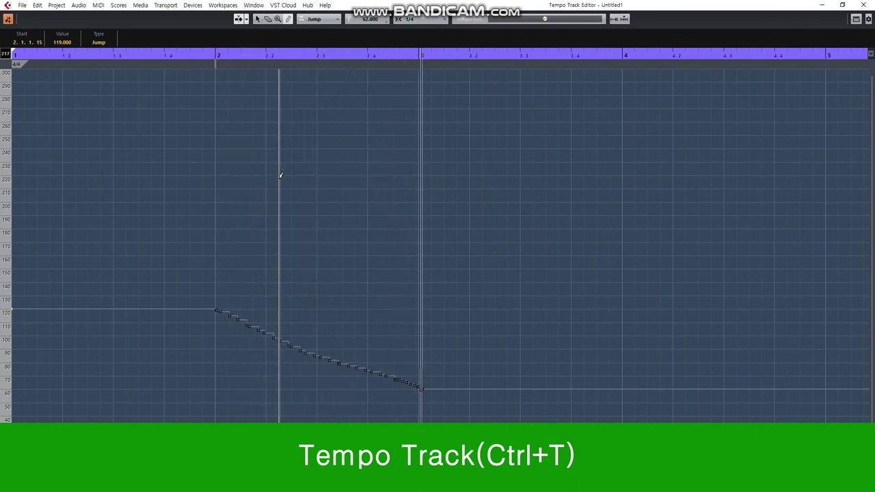
{"action": "left_click_drag", "start_coordinate": [170, 279], "coordinate": [463, 437]}
{"action": "key", "text": "Delete"}
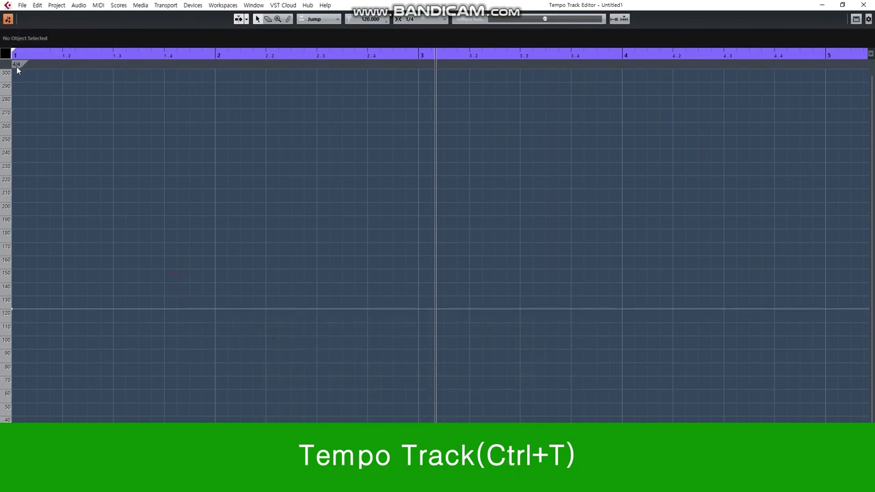
Insert a 3/4 time signature at bar 2 and play the project from the start.
{"action": "left_click", "coordinate": [216, 64]}
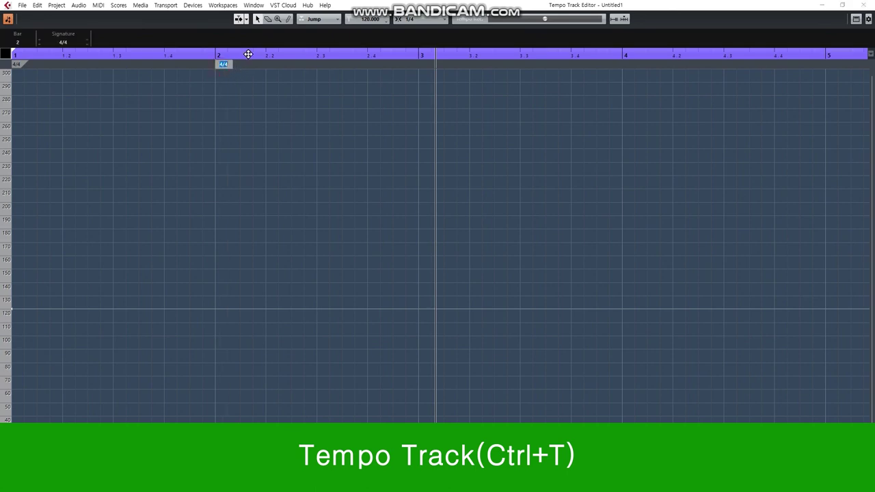
{"action": "type", "text": "3/4"}
{"action": "key", "text": "Return"}
{"action": "key", "text": "period"}
{"action": "key", "text": "space"}
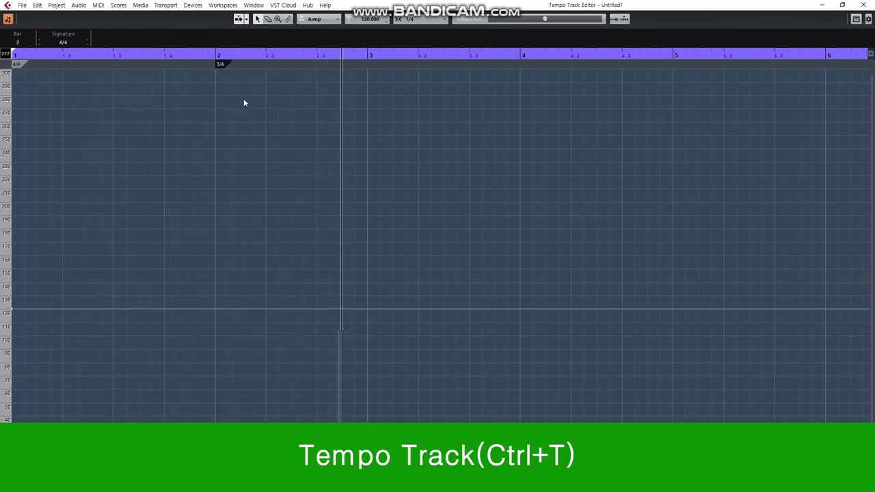
Delete the 3/4 time signature event at bar 2 and close the Tempo Track Editor.
{"action": "left_click", "coordinate": [220, 65]}
{"action": "key", "text": "Delete"}
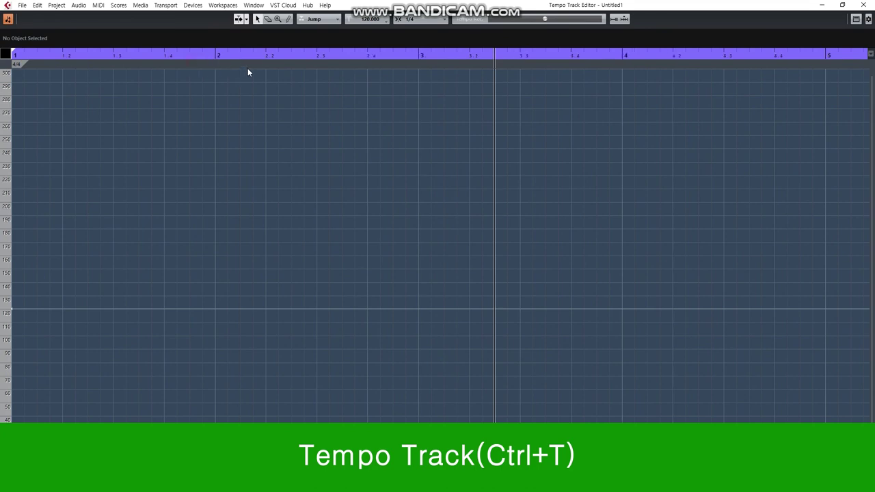
{"action": "left_click", "coordinate": [871, 4]}
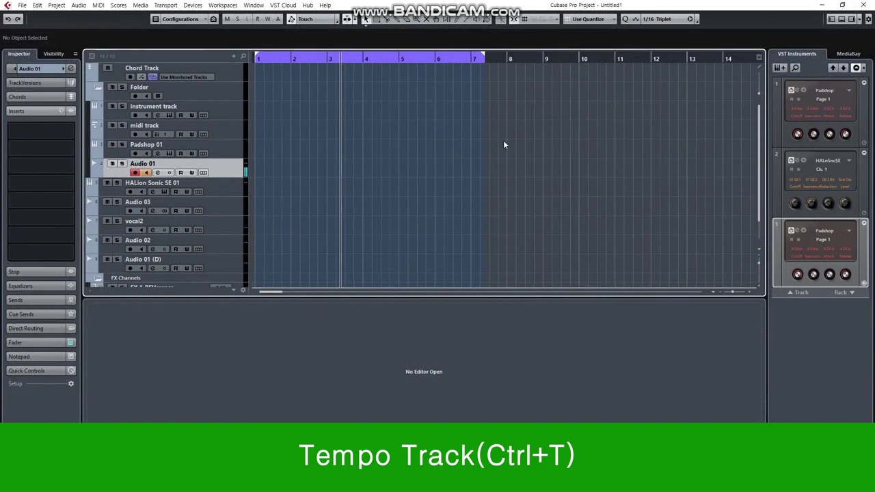
{"action": "scroll", "coordinate": [374, 170], "scroll_direction": "down", "scroll_amount": 2}
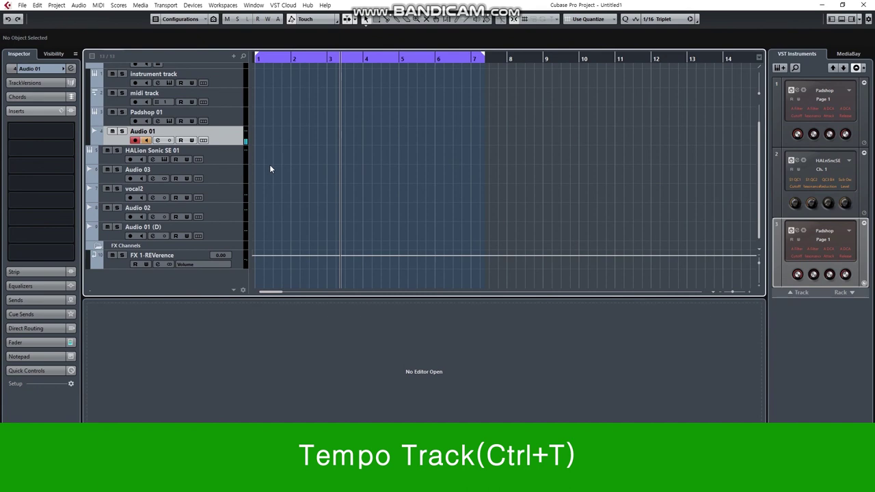
{"action": "right_click", "coordinate": [233, 136]}
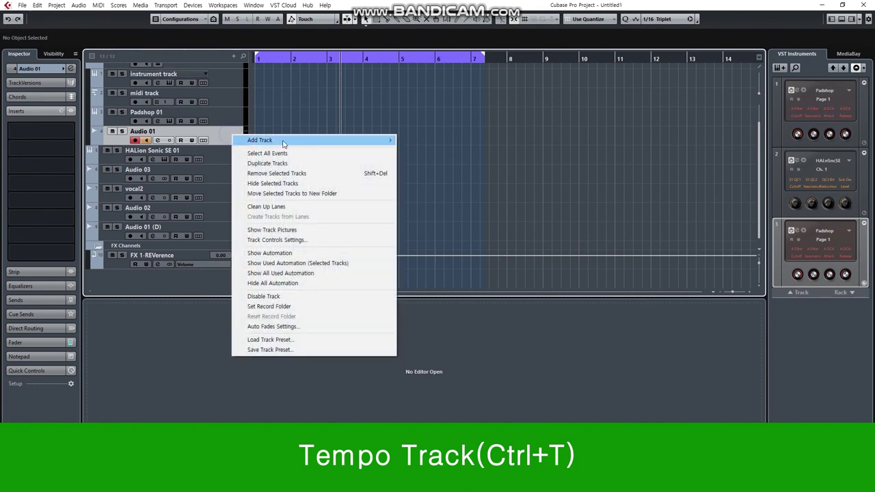
{"action": "mouse_move", "coordinate": [303, 146]}
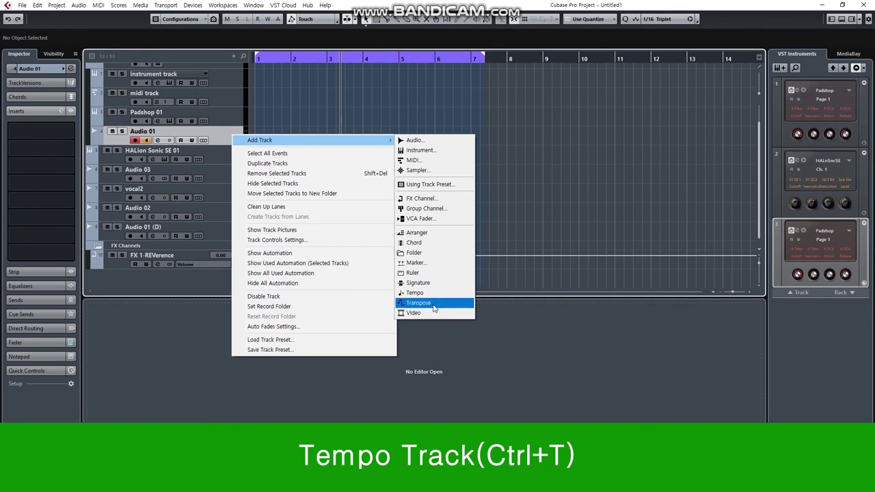
{"action": "left_click", "coordinate": [433, 309]}
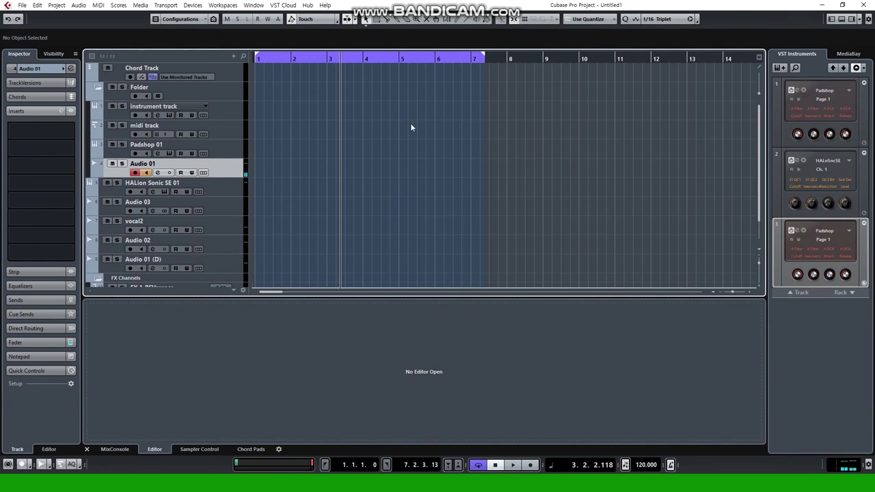
Draw an empty part on the Padshop 01 track from 1.3.1.0 to 8.3.1.0 and delete it again.
{"action": "left_click", "coordinate": [260, 150]}
{"action": "left_click_drag", "start_coordinate": [270, 149], "coordinate": [525, 154]}
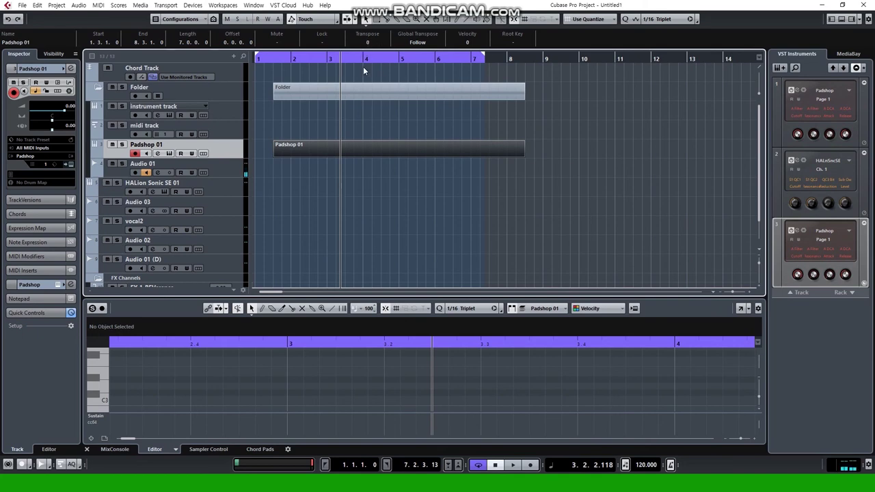
{"action": "key", "text": "Delete"}
{"action": "key", "text": "period"}
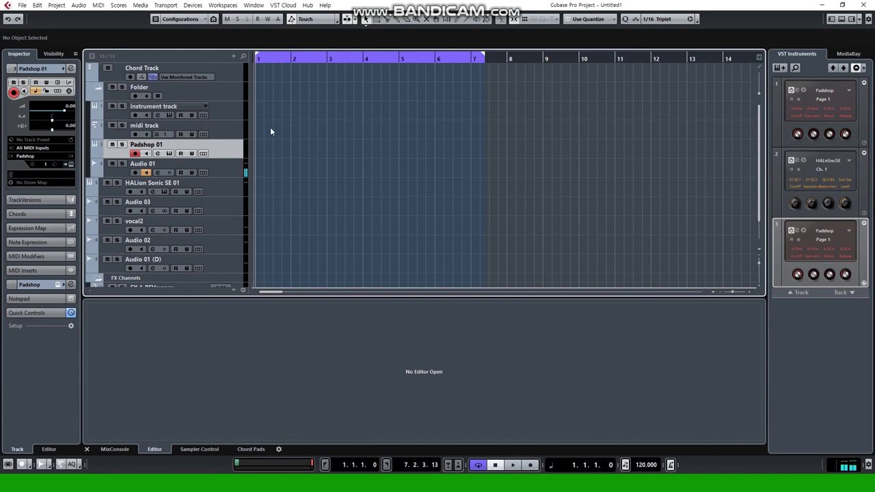
Try to duplicate the Padshop 01 track.
{"action": "right_click", "coordinate": [234, 145]}
{"action": "mouse_move", "coordinate": [277, 152]}
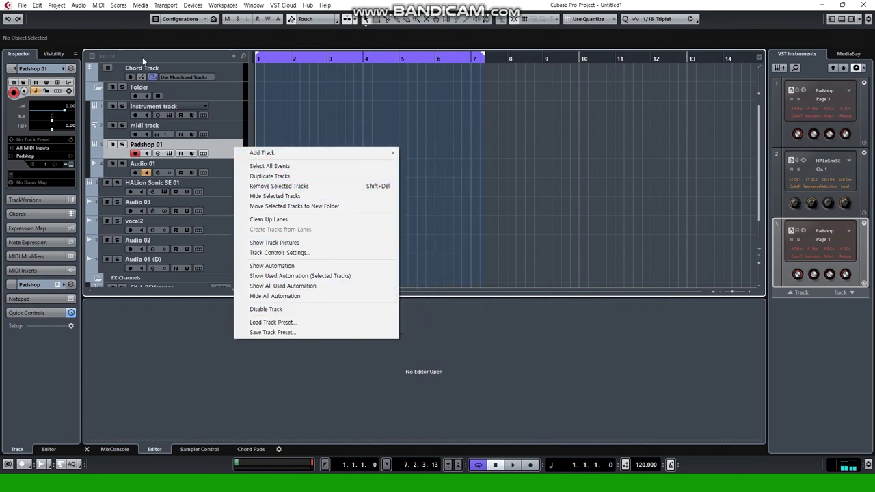
{"action": "left_click", "coordinate": [58, 6]}
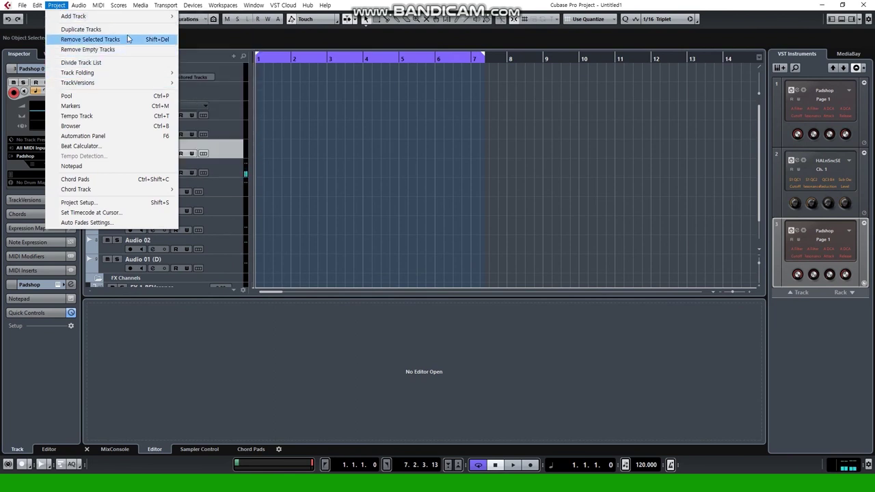
{"action": "right_click", "coordinate": [226, 157]}
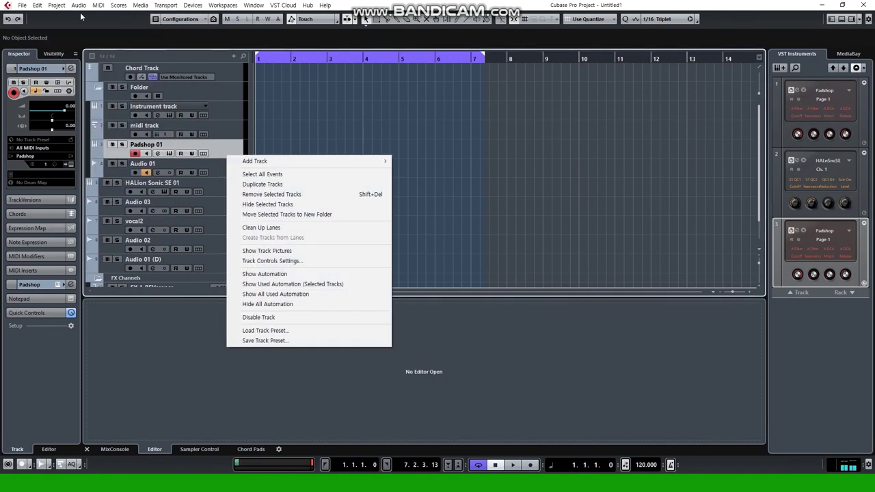
{"action": "left_click", "coordinate": [60, 5]}
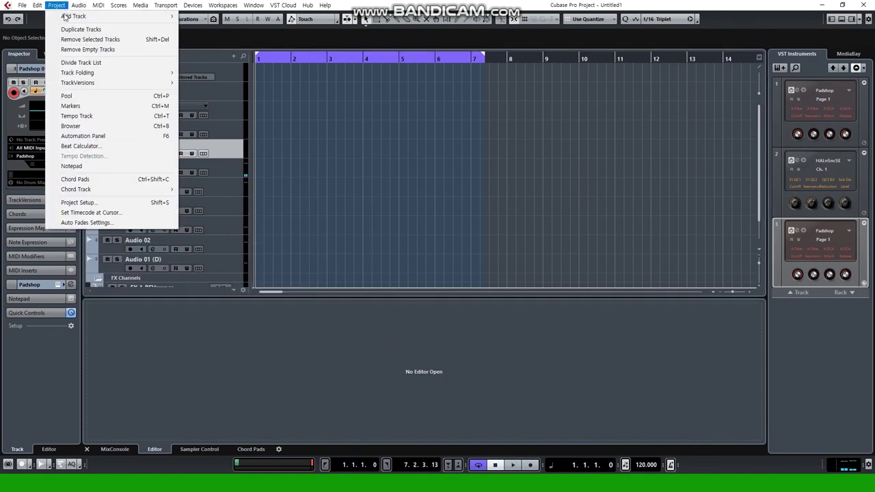
{"action": "left_click", "coordinate": [69, 30]}
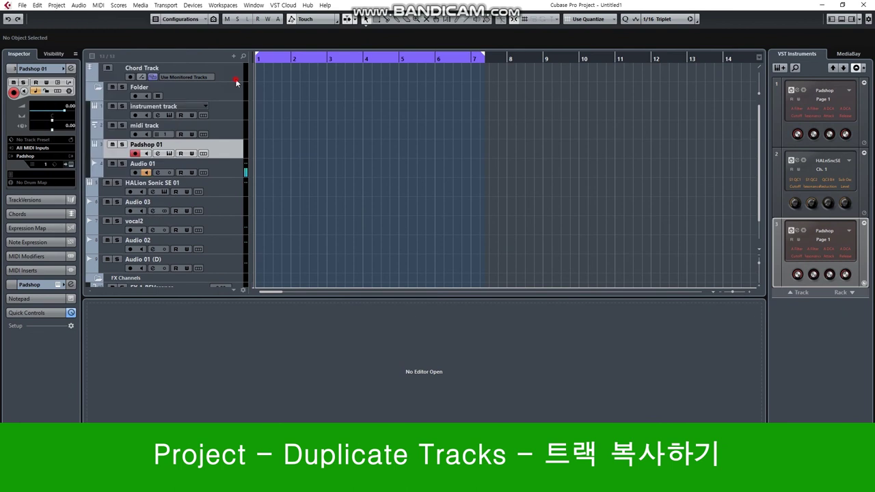
Duplicate the HALion Sonic SE 01 track and undo the duplication.
{"action": "left_click", "coordinate": [235, 191]}
{"action": "left_click", "coordinate": [56, 6]}
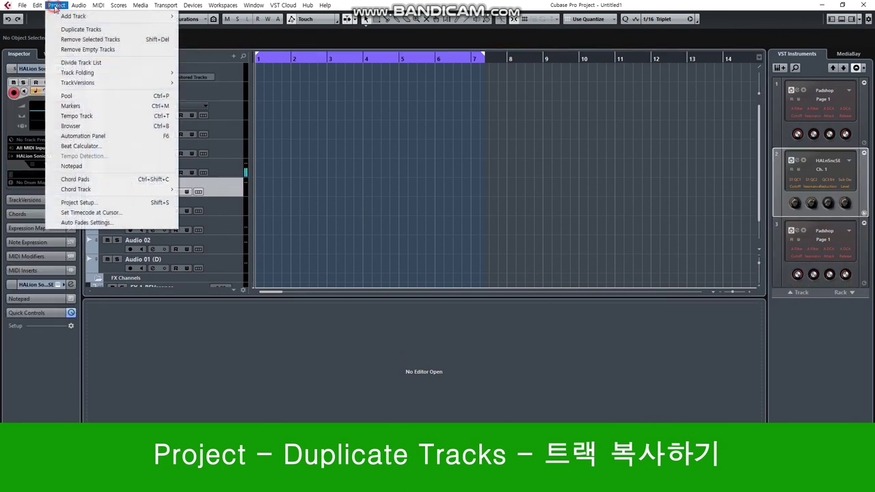
{"action": "left_click", "coordinate": [96, 30]}
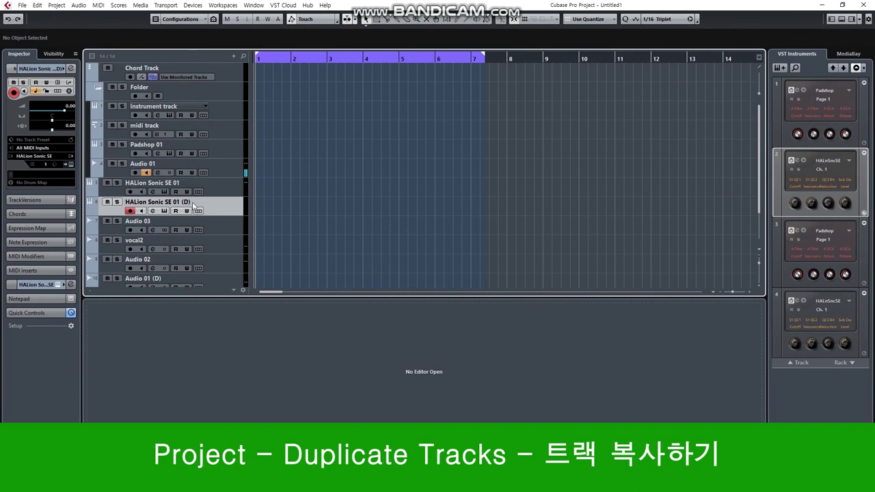
{"action": "key", "text": "ctrl+z"}
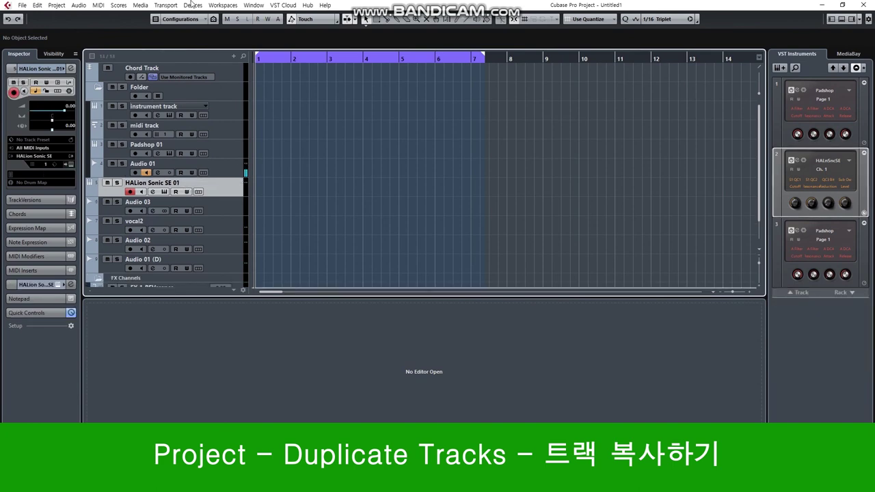
Remove the HALion Sonic SE 01 track, followed by all empty tracks in the project.
{"action": "left_click", "coordinate": [55, 8]}
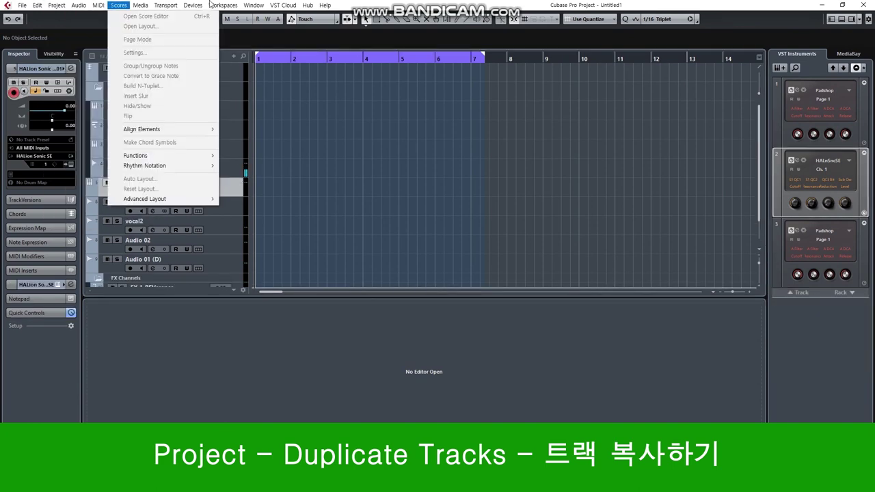
{"action": "left_click", "coordinate": [392, 168]}
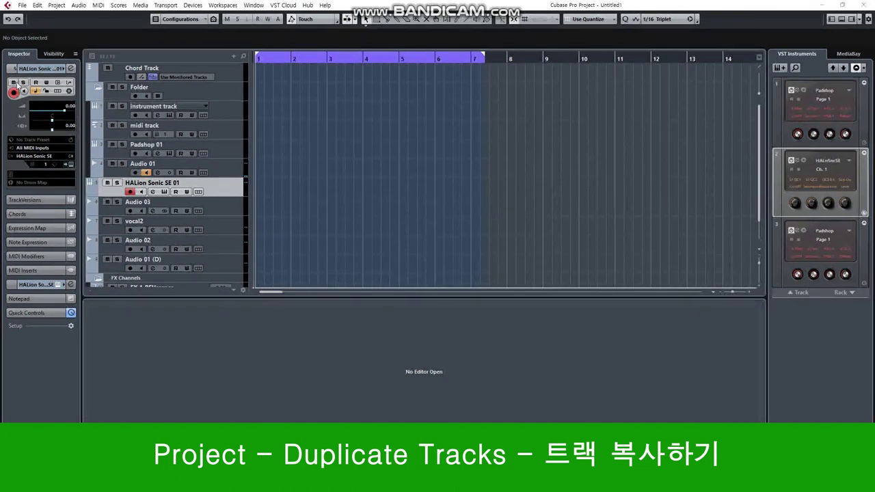
{"action": "left_click", "coordinate": [55, 6]}
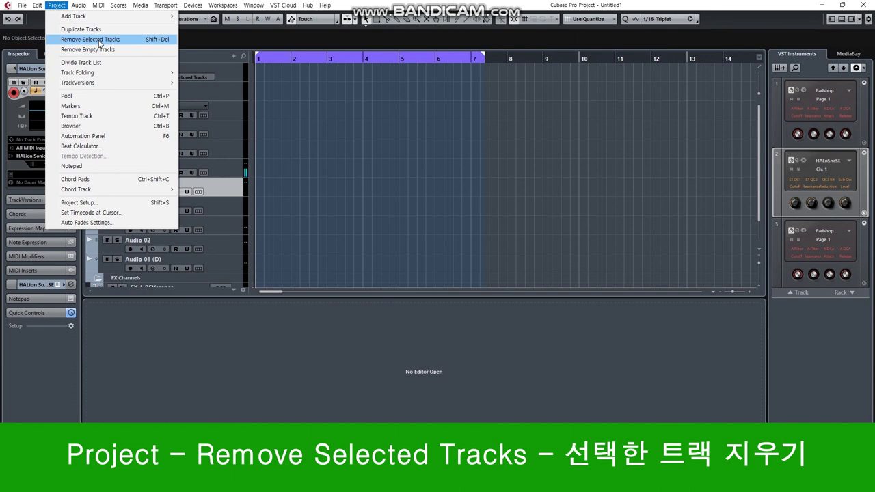
{"action": "left_click", "coordinate": [226, 188]}
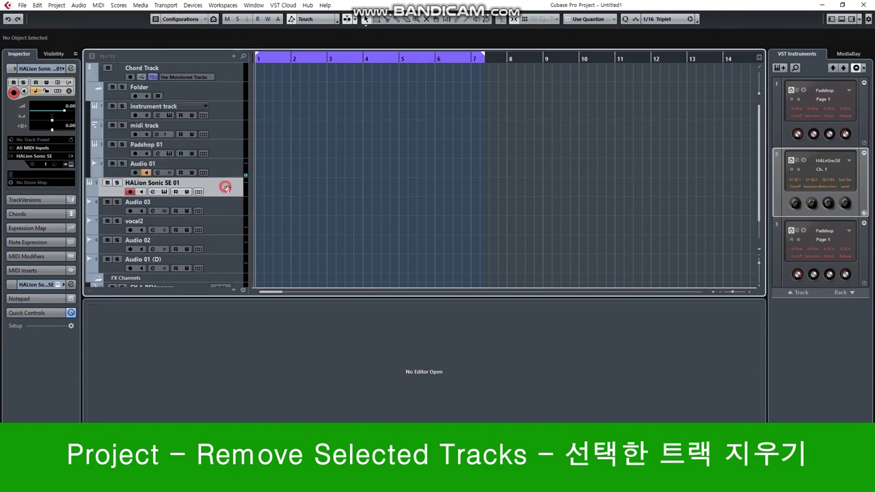
{"action": "key", "text": "shift+Delete"}
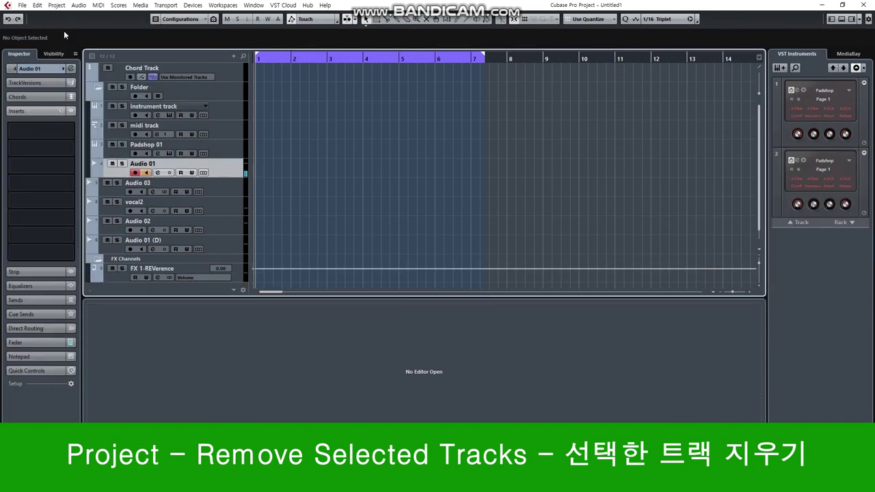
{"action": "left_click", "coordinate": [56, 5]}
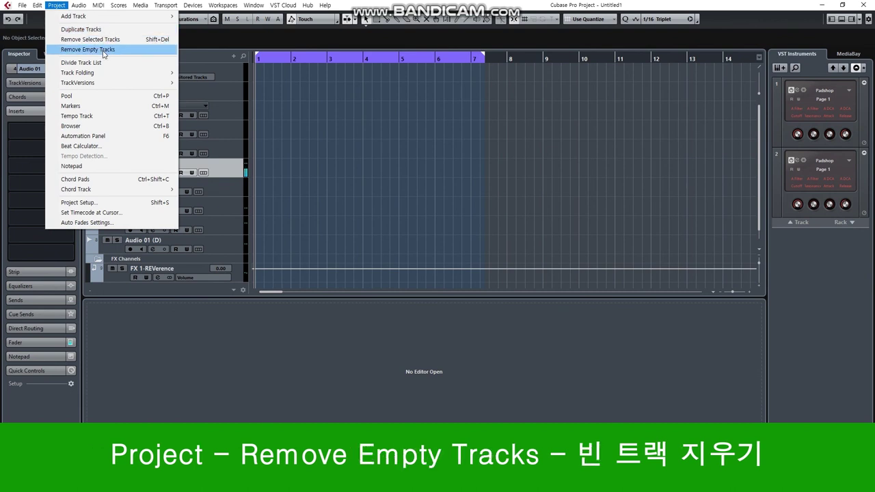
{"action": "left_click", "coordinate": [103, 50]}
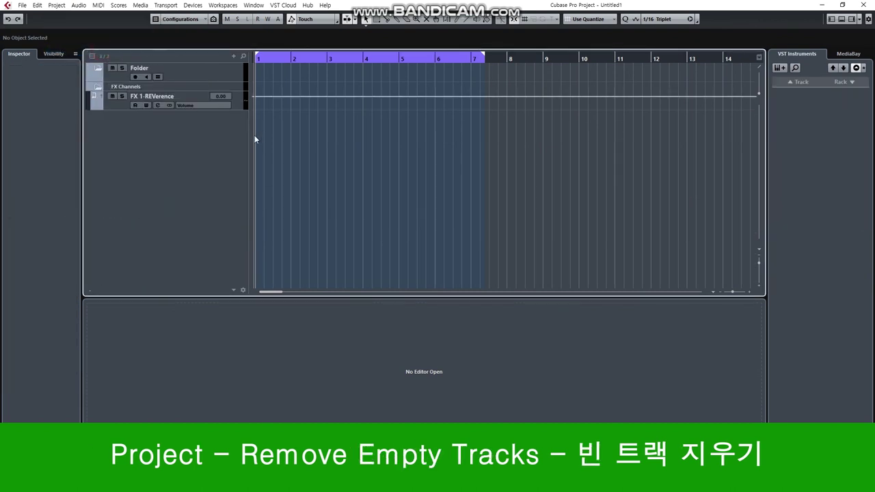
Add one stereo audio track routed to Stereo Out and turn on its input monitoring.
{"action": "right_click", "coordinate": [201, 135]}
{"action": "left_click", "coordinate": [219, 139]}
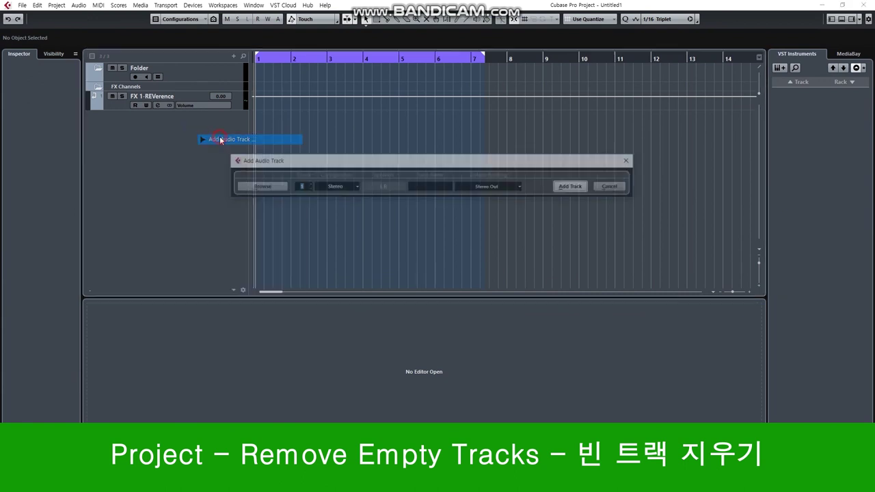
{"action": "left_click", "coordinate": [348, 189]}
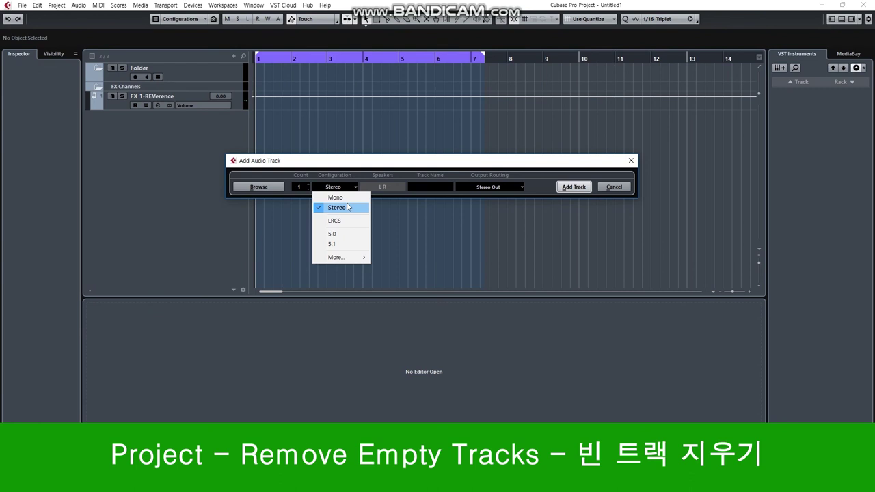
{"action": "left_click", "coordinate": [339, 207]}
{"action": "left_click", "coordinate": [574, 187]}
{"action": "left_click", "coordinate": [142, 125]}
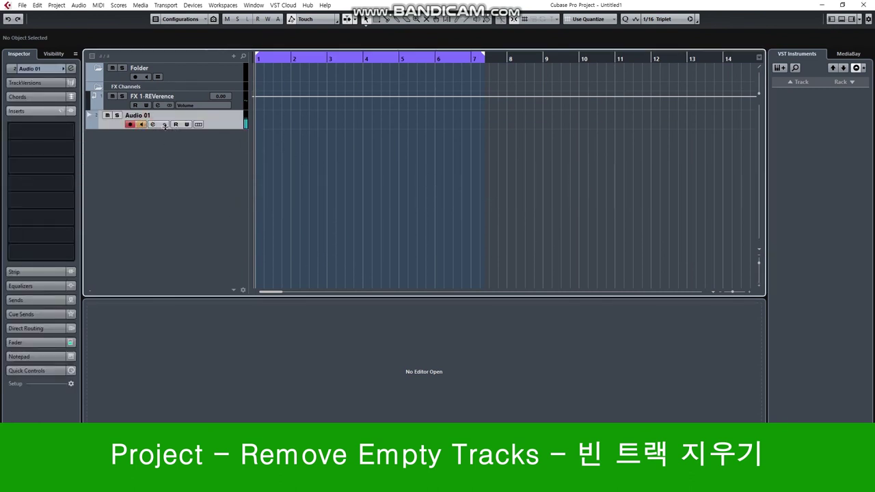
Draw an empty audio part on the Audio 01 track from about 2.2.3.80 to 8.2.1.80.
{"action": "left_click", "coordinate": [57, 6]}
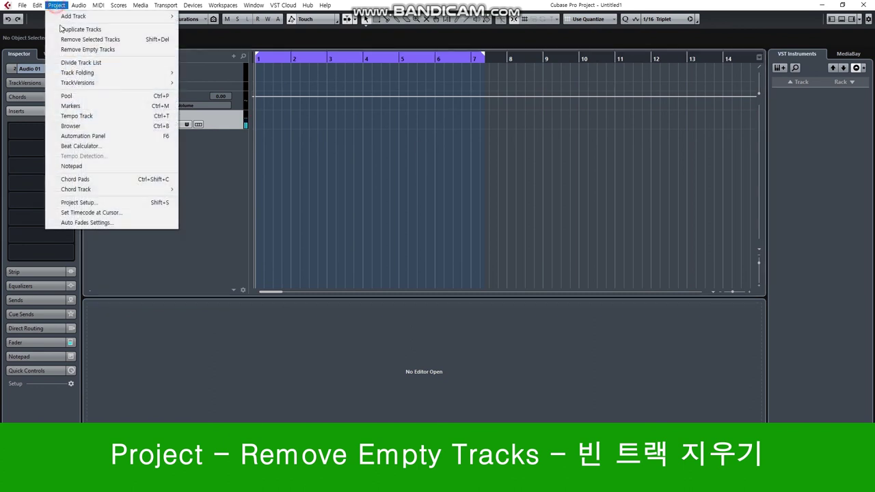
{"action": "left_click", "coordinate": [88, 52]}
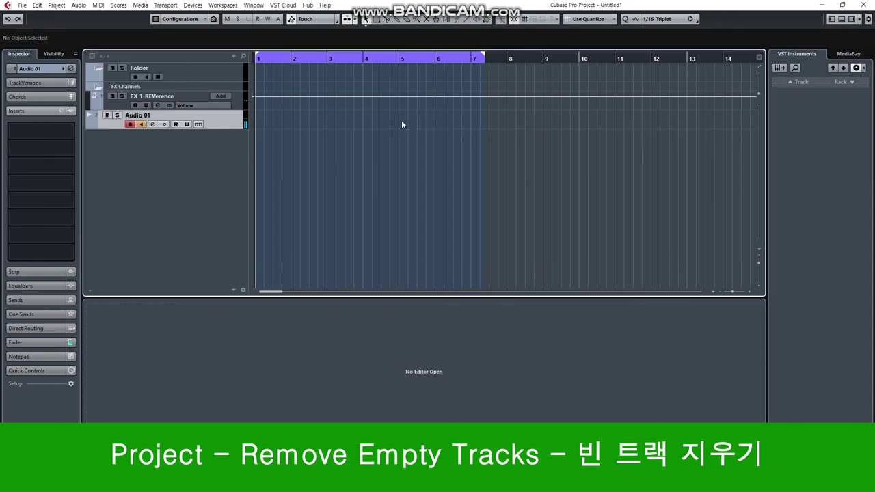
{"action": "left_click_drag", "start_coordinate": [311, 117], "coordinate": [517, 129]}
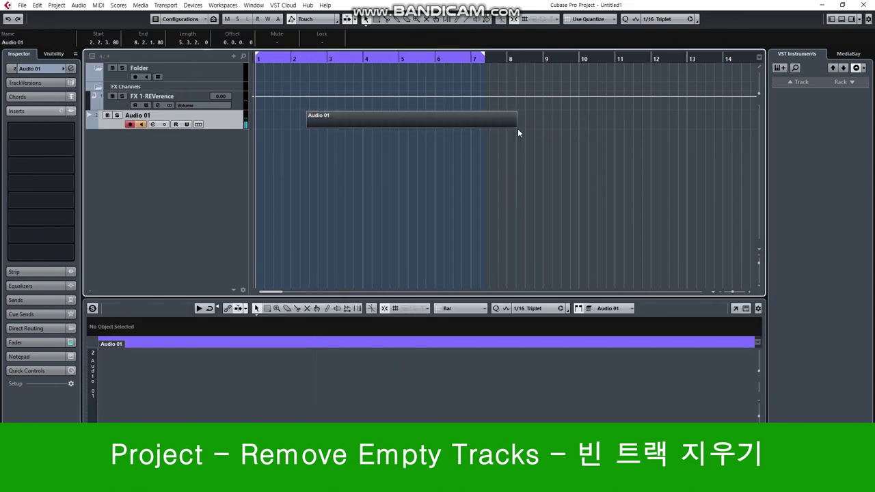
Create a duplicate of the Audio 01 track that contains no part.
{"action": "right_click", "coordinate": [151, 157]}
{"action": "left_click", "coordinate": [126, 140]}
{"action": "left_click", "coordinate": [231, 119]}
{"action": "key", "text": "ctrl+shift+d"}
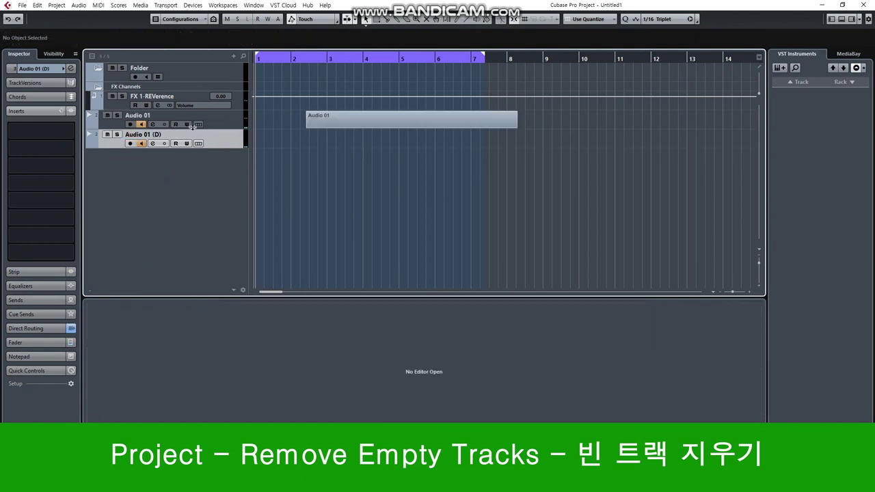
Select the Audio 01 track and remove the project's empty tracks.
{"action": "left_click", "coordinate": [231, 121]}
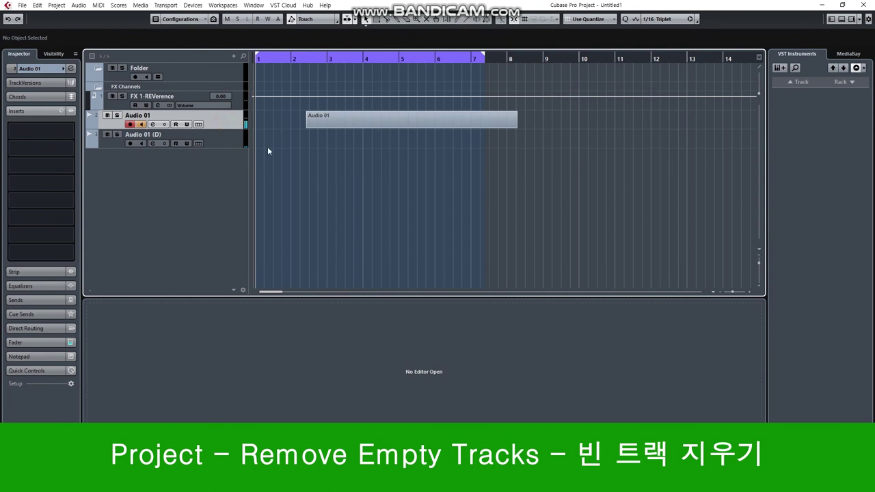
{"action": "left_click", "coordinate": [34, 5]}
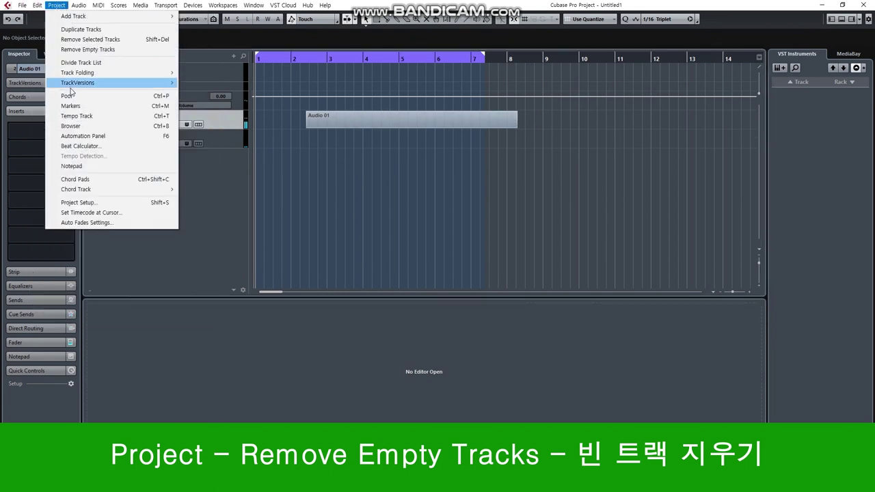
{"action": "left_click", "coordinate": [98, 51]}
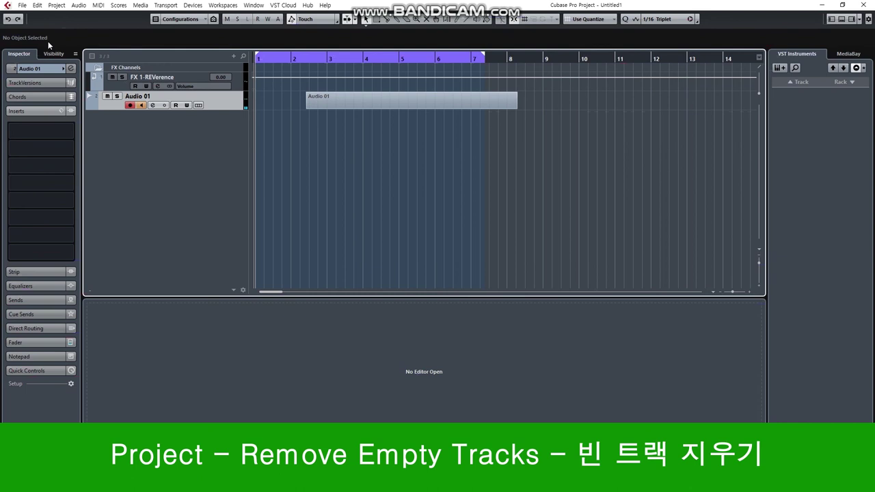
Review the TrackVersions commands and show the TrackVersions section in the Inspector of the Audio 01 track.
{"action": "left_click", "coordinate": [61, 6]}
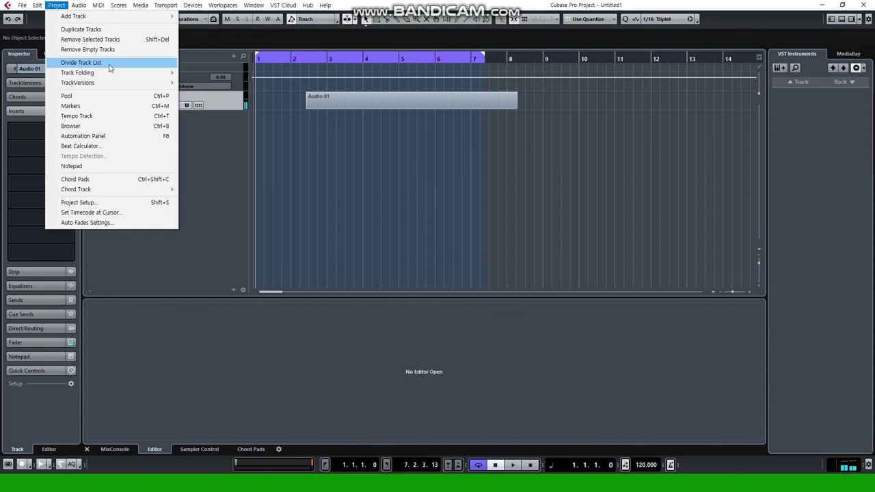
{"action": "mouse_move", "coordinate": [107, 76]}
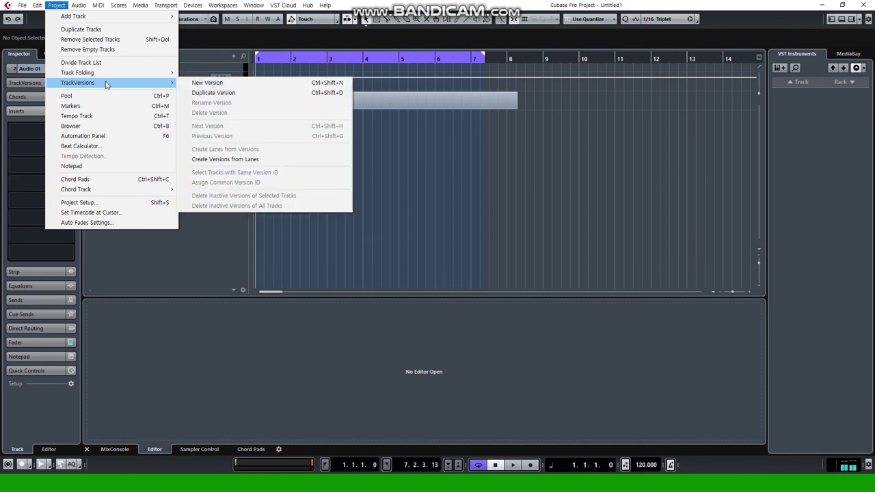
{"action": "left_click", "coordinate": [192, 253]}
{"action": "left_click", "coordinate": [28, 83]}
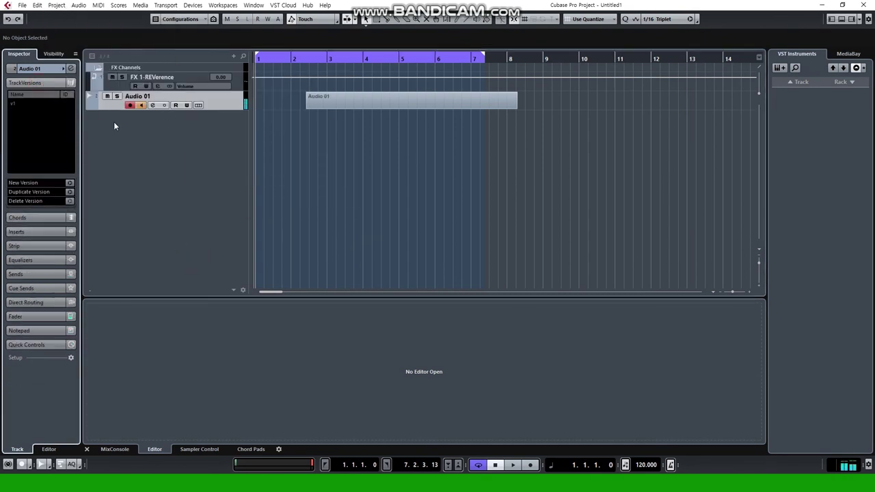
Open the Pool to view the project's media folders and close it again.
{"action": "left_click", "coordinate": [58, 5]}
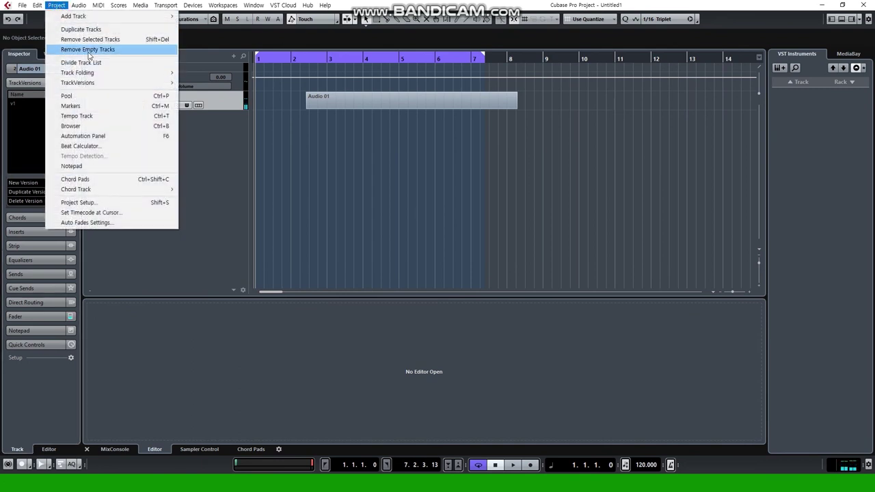
{"action": "left_click", "coordinate": [97, 99]}
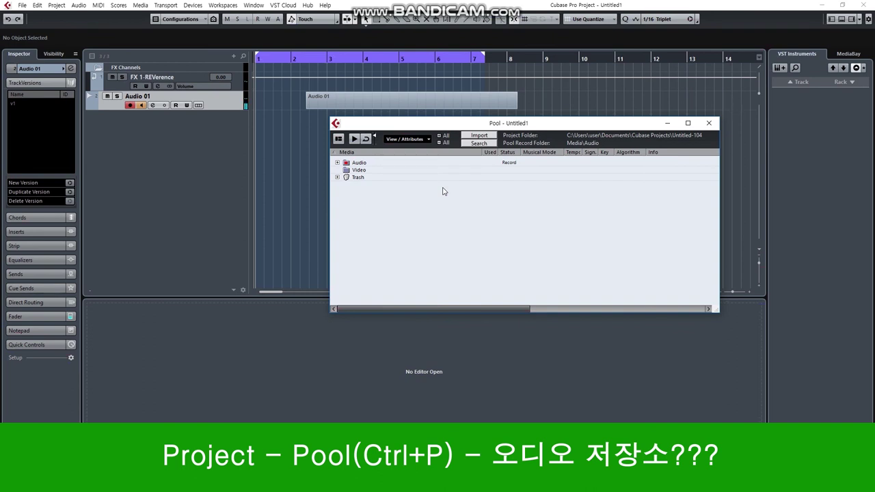
{"action": "left_click", "coordinate": [668, 123]}
Open the file import dialog for audio files and close it without importing anything.
{"action": "left_click", "coordinate": [22, 5]}
{"action": "left_click", "coordinate": [77, 137]}
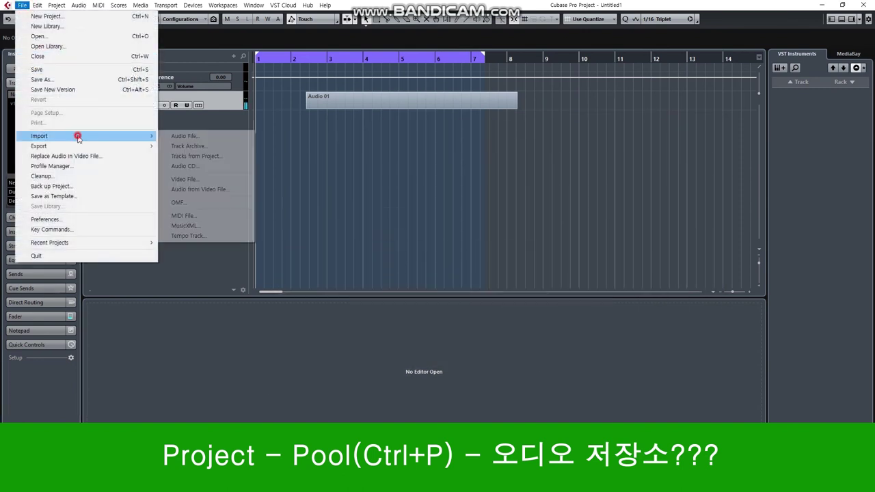
{"action": "left_click", "coordinate": [233, 137]}
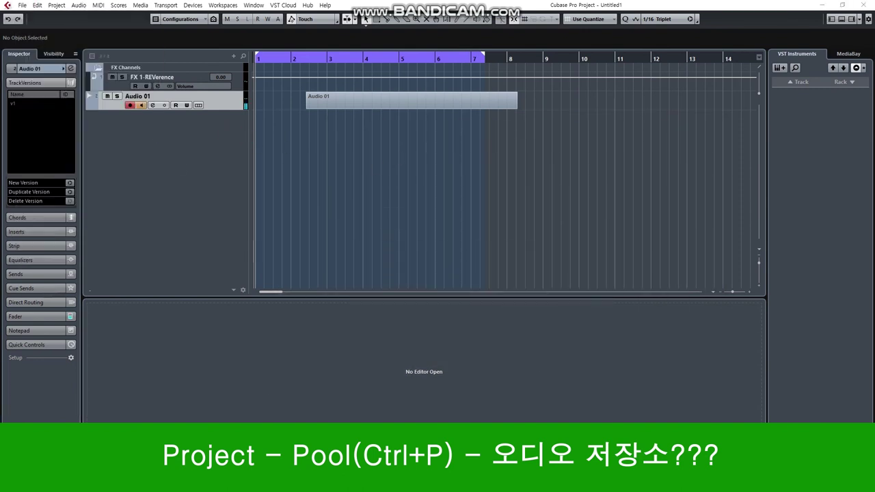
{"action": "left_click", "coordinate": [711, 118]}
Browse the Pool's Import Medium dialog without importing, and expand the Pool's Audio folder to view its contents.
{"action": "left_click", "coordinate": [56, 5]}
{"action": "left_click", "coordinate": [75, 95]}
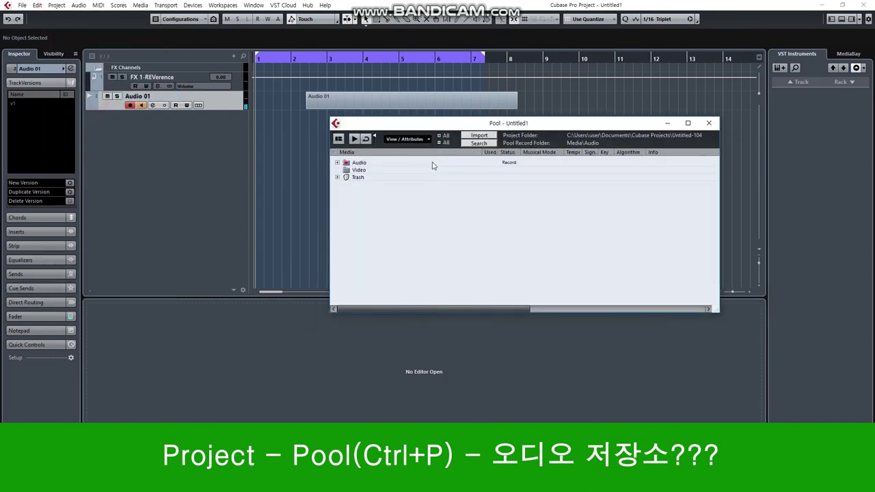
{"action": "left_click", "coordinate": [479, 136]}
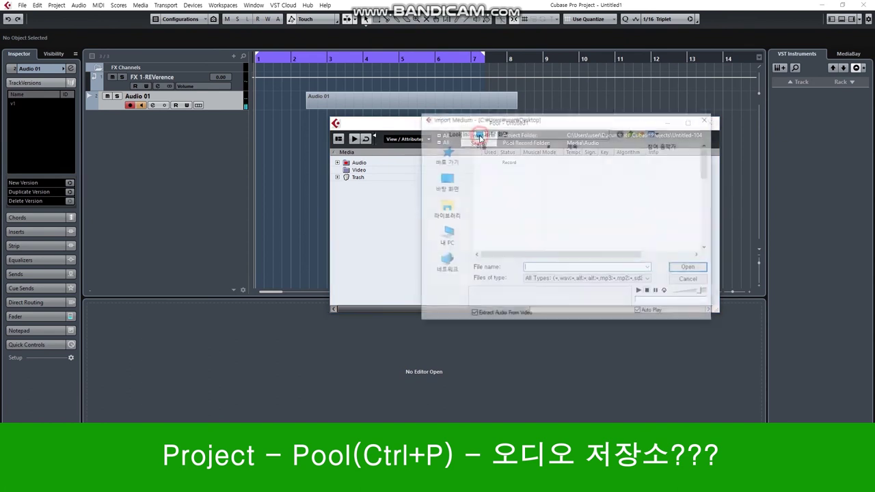
{"action": "scroll", "coordinate": [527, 205], "scroll_direction": "down", "scroll_amount": 10}
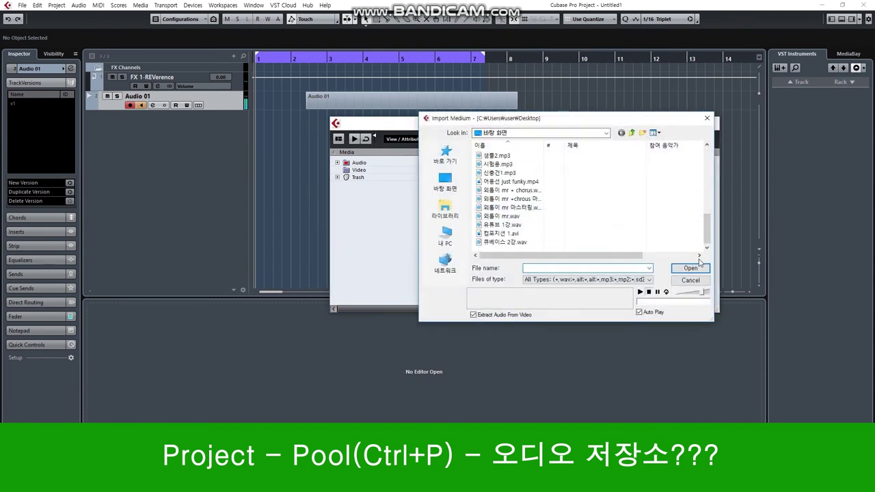
{"action": "left_click", "coordinate": [695, 280]}
{"action": "left_click", "coordinate": [337, 162]}
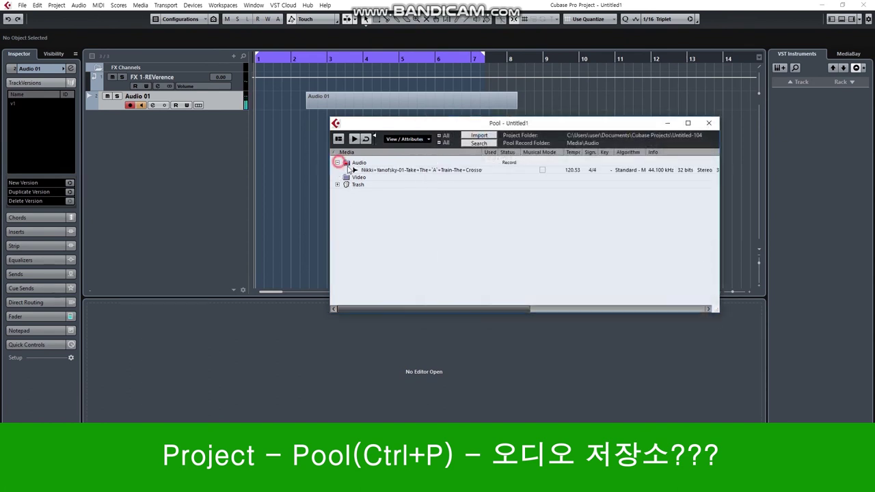
{"action": "left_click", "coordinate": [668, 123]}
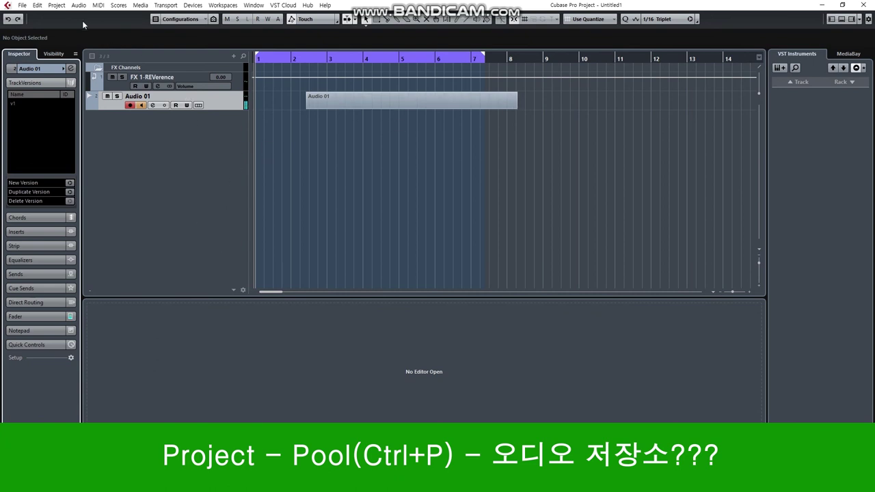
{"action": "left_click", "coordinate": [56, 5]}
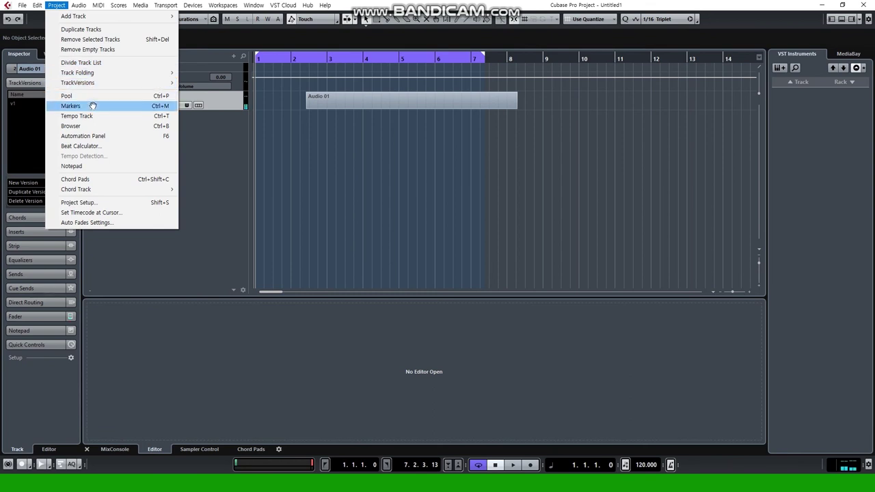
{"action": "right_click", "coordinate": [204, 140]}
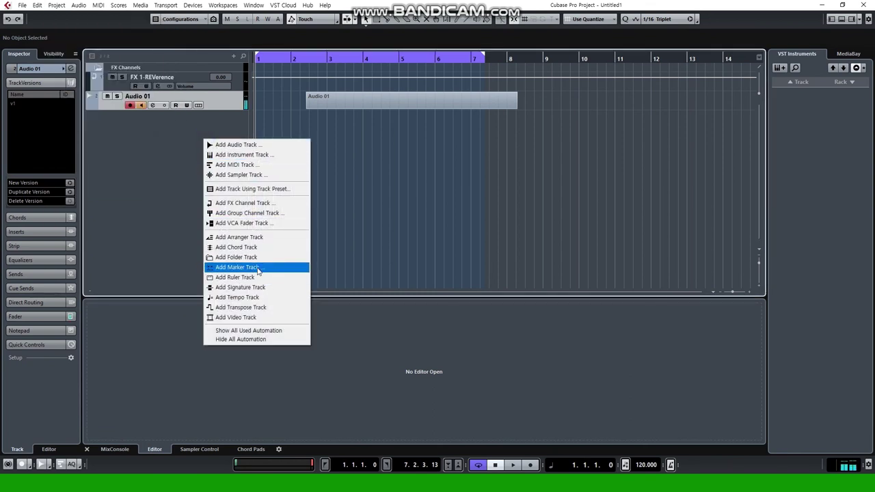
{"action": "left_click", "coordinate": [152, 177]}
{"action": "left_click", "coordinate": [56, 5]}
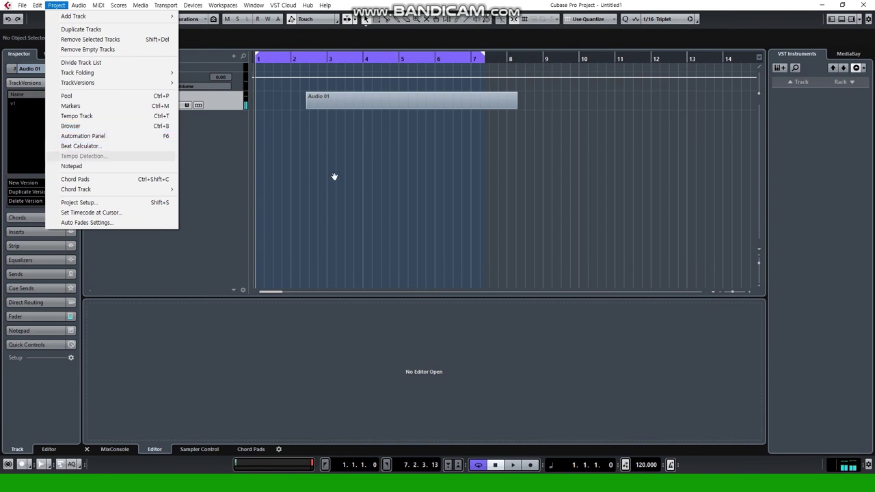
{"action": "left_click", "coordinate": [375, 149]}
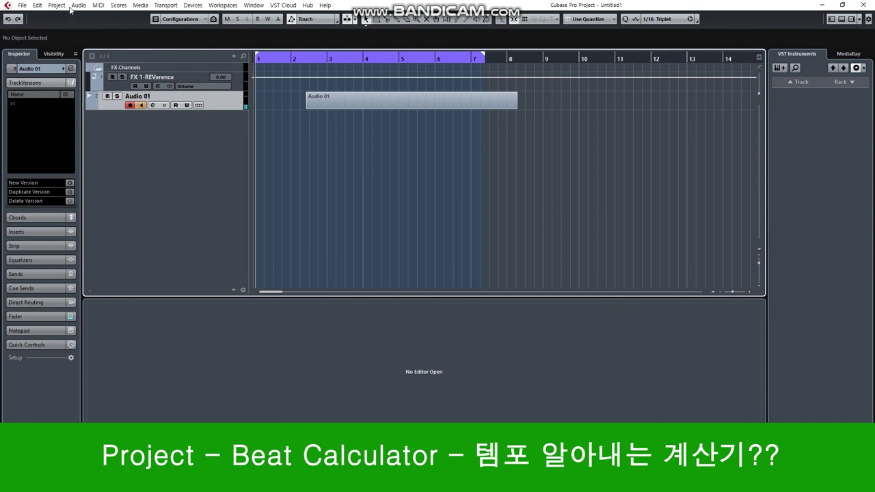
Place the Pool's "Take The A Train" audio file on a new track below Audio 01 at about 1.3.4.40 and enlarge the track's height.
{"action": "key", "text": "ctrl+p"}
{"action": "left_click_drag", "start_coordinate": [396, 175], "coordinate": [304, 124]}
{"action": "key", "text": "h"}
{"action": "key", "text": "h"}
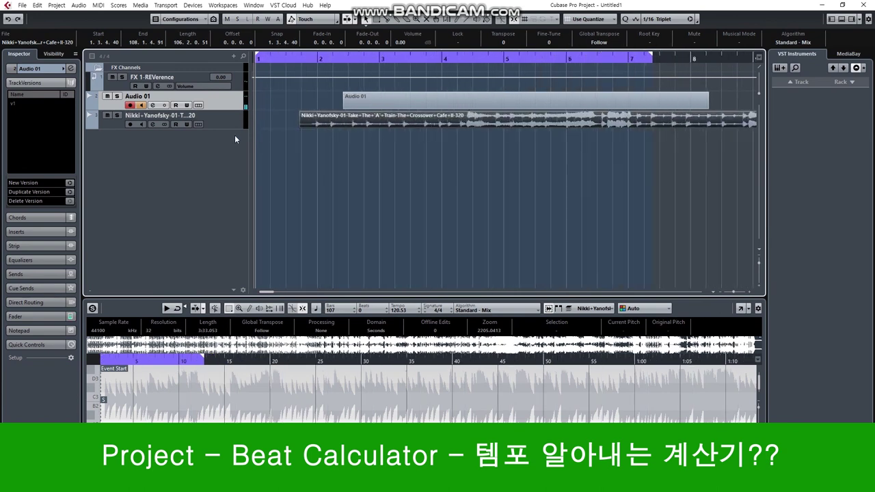
{"action": "left_click_drag", "start_coordinate": [219, 129], "coordinate": [217, 219]}
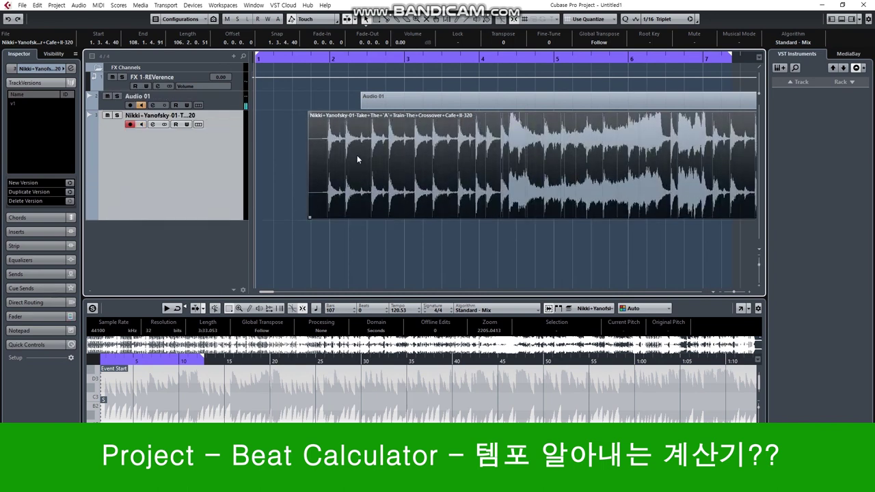
Split the "Take The A Train" event at bar 6 and delete the part after the split.
{"action": "left_click_drag", "start_coordinate": [358, 156], "coordinate": [360, 161]}
{"action": "left_click", "coordinate": [54, 6]}
{"action": "left_click", "coordinate": [398, 265]}
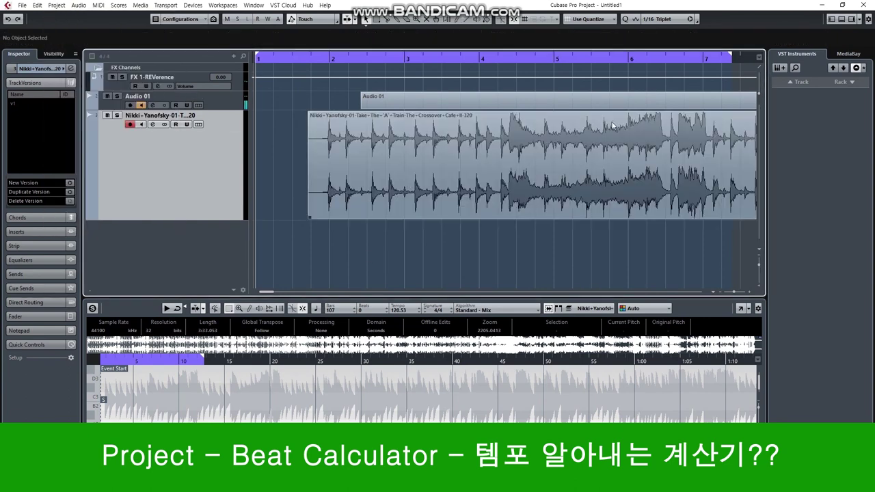
{"action": "left_click", "coordinate": [631, 167], "text": "alt"}
{"action": "left_click", "coordinate": [673, 162]}
{"action": "key", "text": "Delete"}
Open the Beat Calculator and position its window below the audio event.
{"action": "left_click", "coordinate": [59, 5]}
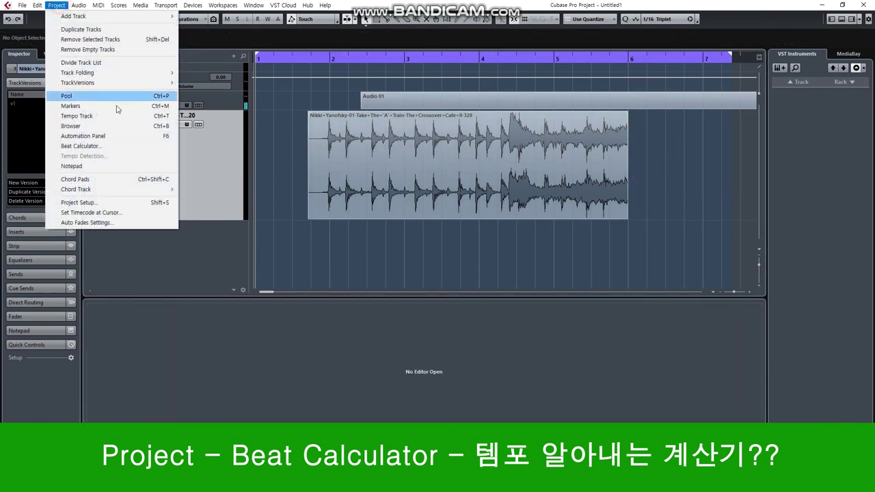
{"action": "left_click", "coordinate": [80, 146]}
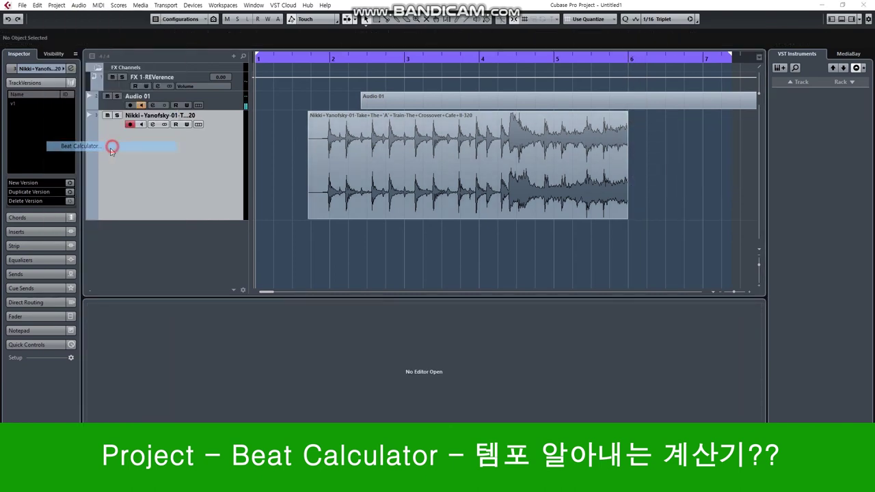
{"action": "left_click_drag", "start_coordinate": [596, 225], "coordinate": [393, 262]}
Try to tap the song's tempo in the Beat Calculator during playback, restarting playback from bar 1.
{"action": "left_click", "coordinate": [404, 283]}
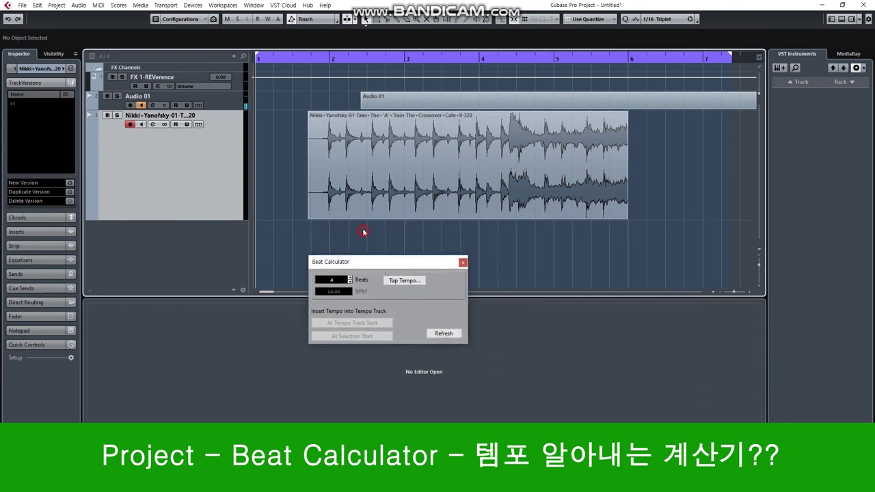
{"action": "left_click", "coordinate": [404, 285]}
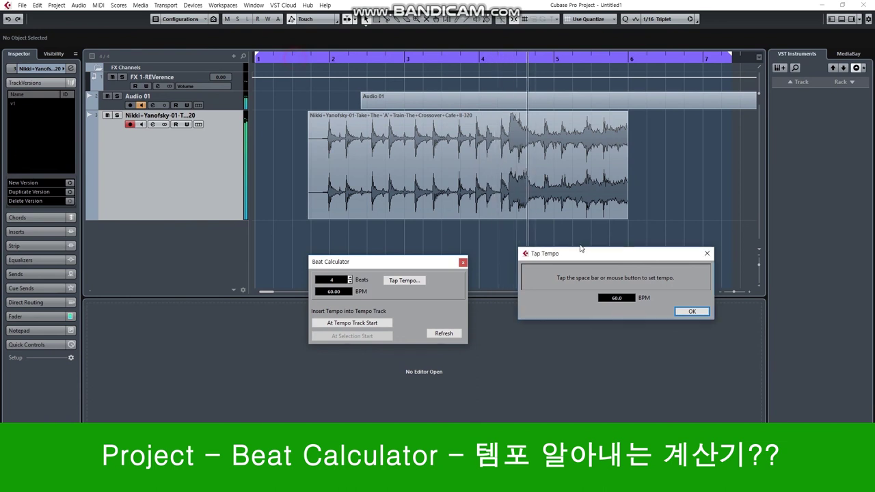
{"action": "left_click", "coordinate": [689, 312]}
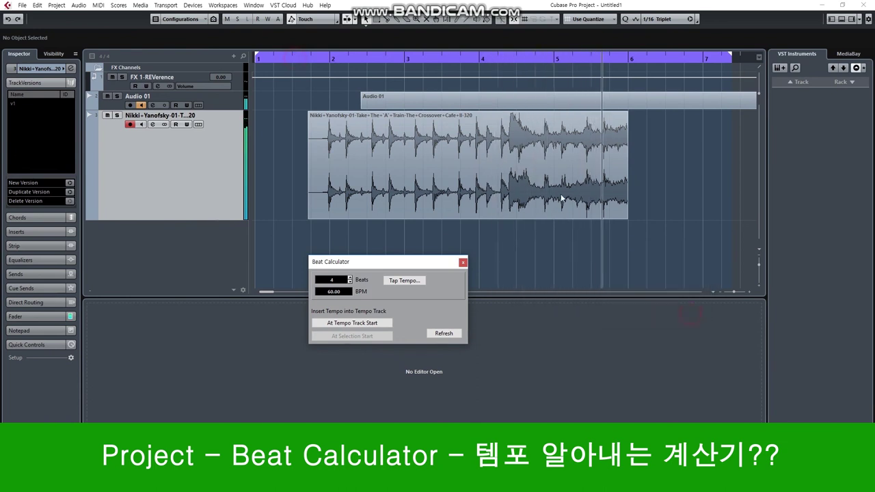
{"action": "left_click", "coordinate": [282, 60]}
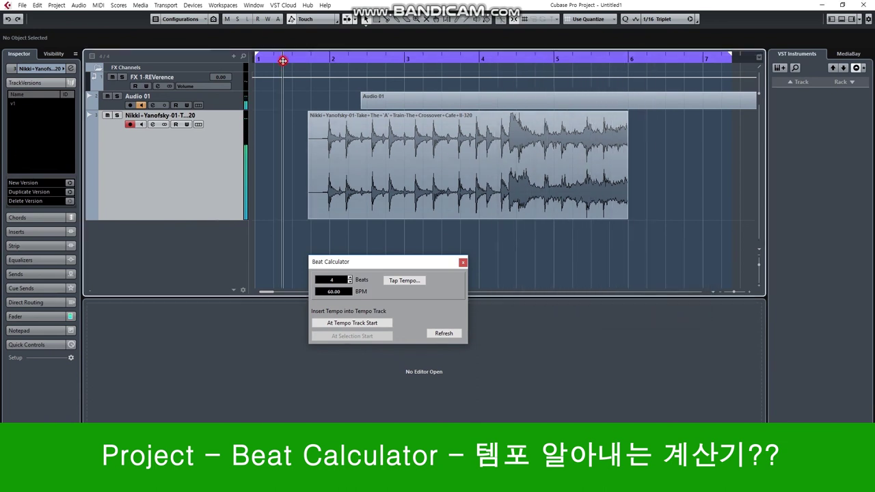
{"action": "left_click", "coordinate": [406, 281]}
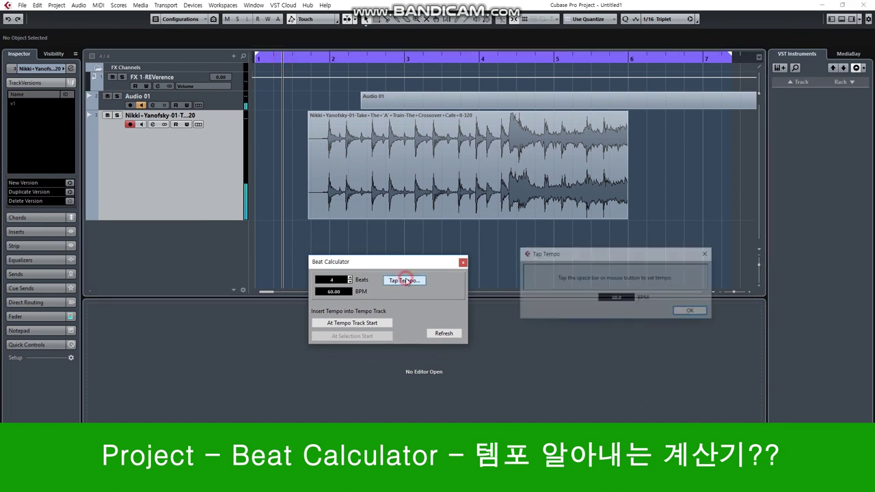
{"action": "left_click", "coordinate": [697, 312]}
Tap the song's tempo along with playback to about 149.5 BPM and insert it at the tempo track start.
{"action": "left_click", "coordinate": [403, 280]}
{"action": "key", "text": "space"}
{"action": "key", "text": "space"}
{"action": "key", "text": "space"}
{"action": "key", "text": "space"}
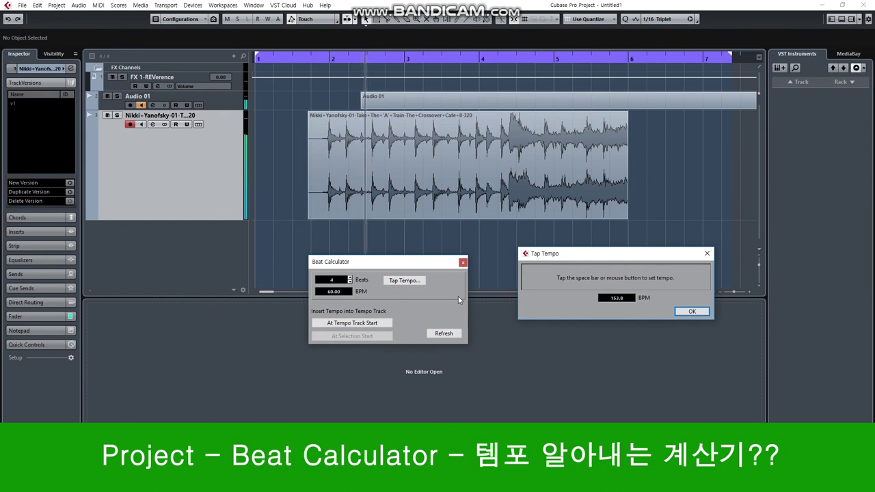
{"action": "key", "text": "space"}
{"action": "key", "text": "space"}
{"action": "key", "text": "space"}
{"action": "key", "text": "space"}
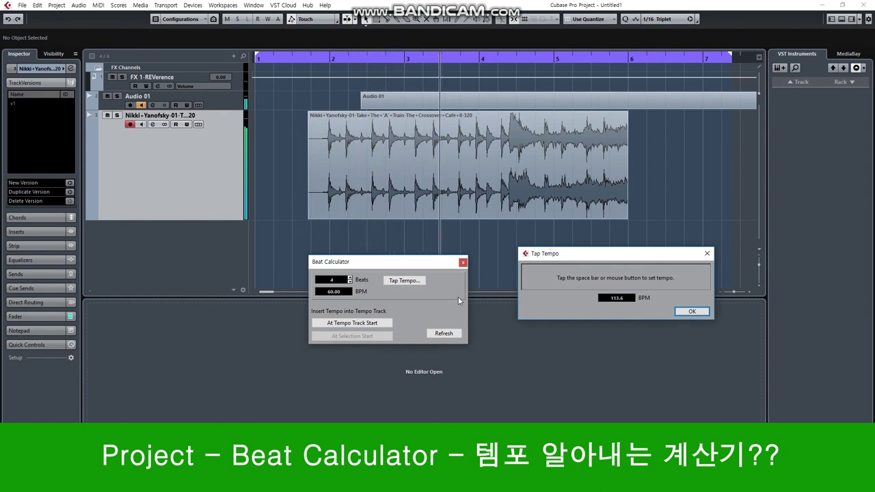
{"action": "key", "text": "space"}
{"action": "key", "text": "space"}
{"action": "key", "text": "space"}
{"action": "key", "text": "space"}
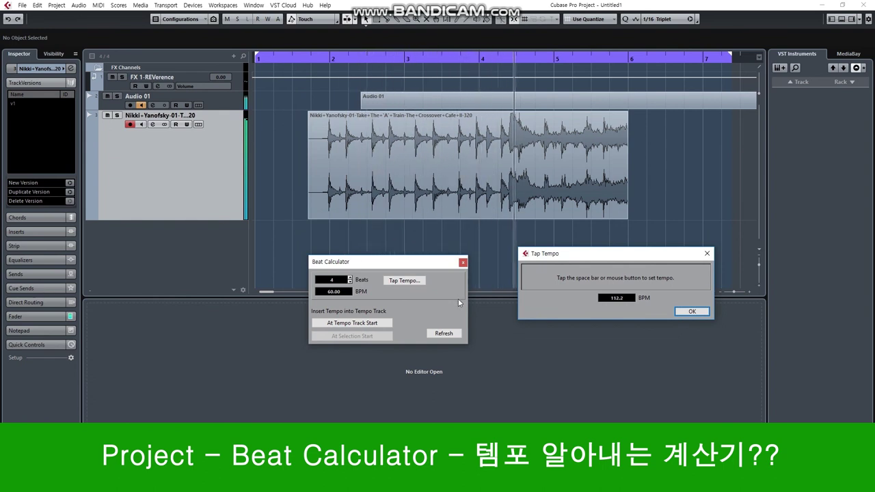
{"action": "key", "text": "space"}
{"action": "key", "text": "space"}
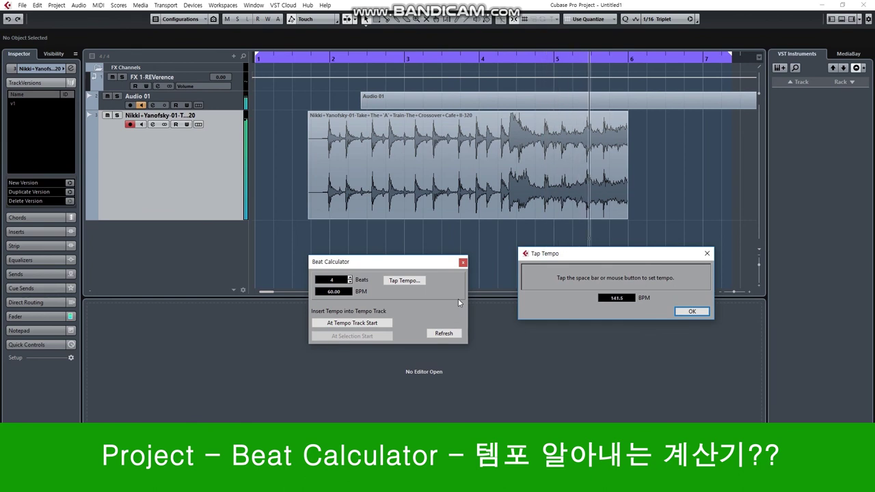
{"action": "left_click", "coordinate": [691, 311]}
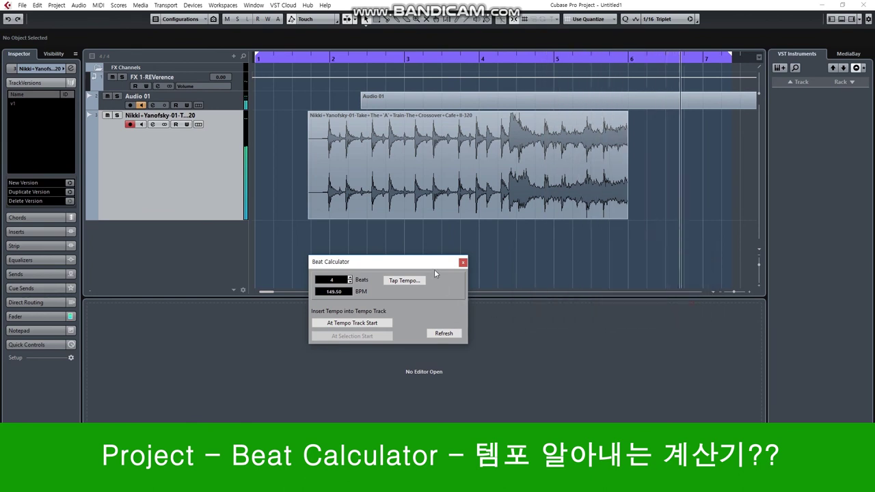
{"action": "left_click", "coordinate": [361, 323]}
Move the "Take The A Train" event slightly earlier to start at 1.3.3.80 and play it from about bar 2.
{"action": "left_click", "coordinate": [397, 186]}
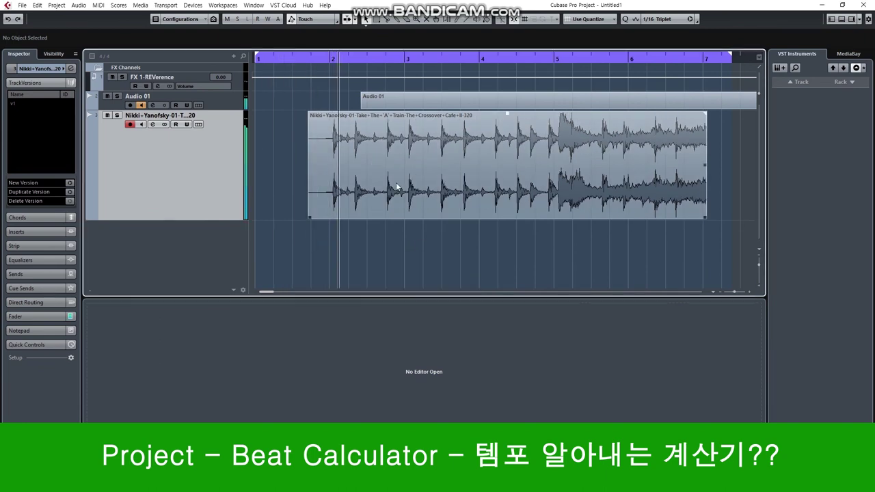
{"action": "double_click", "coordinate": [383, 159]}
{"action": "left_click_drag", "start_coordinate": [383, 159], "coordinate": [378, 159]}
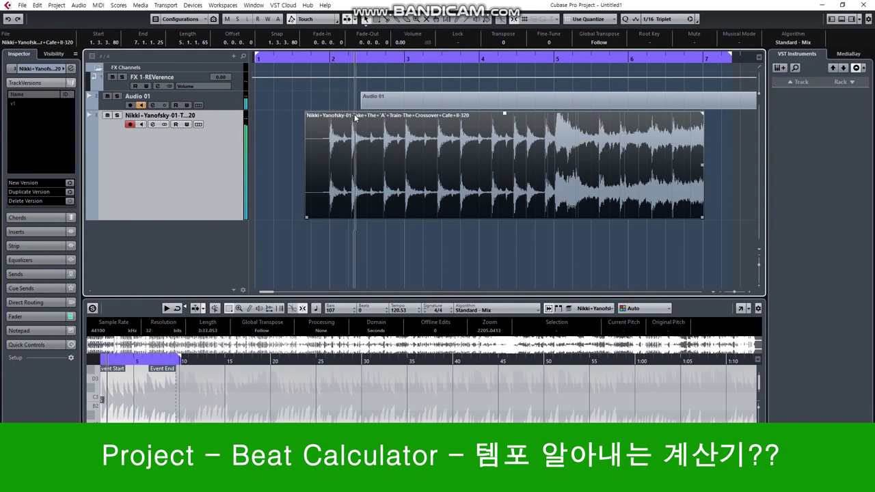
{"action": "left_click", "coordinate": [329, 58]}
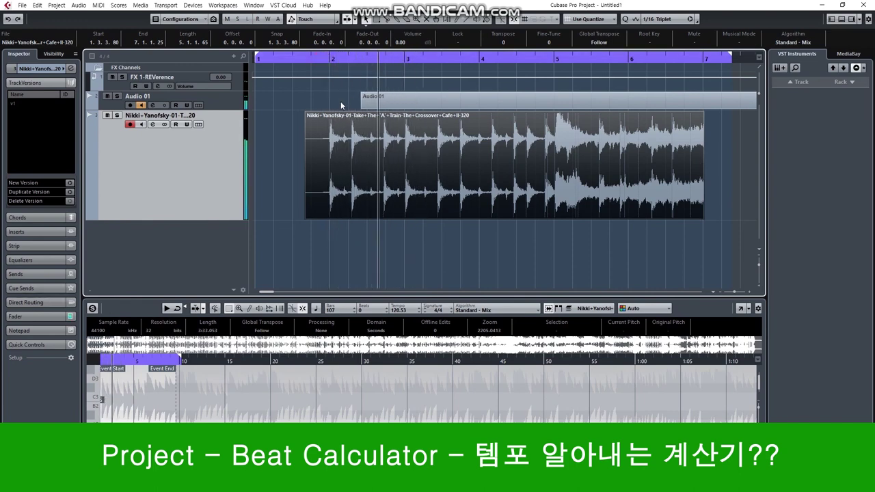
Open the Beat Calculator, extend the end of the "Take The A Train" event to about bar 7.3, and deselect the event.
{"action": "left_click", "coordinate": [61, 5]}
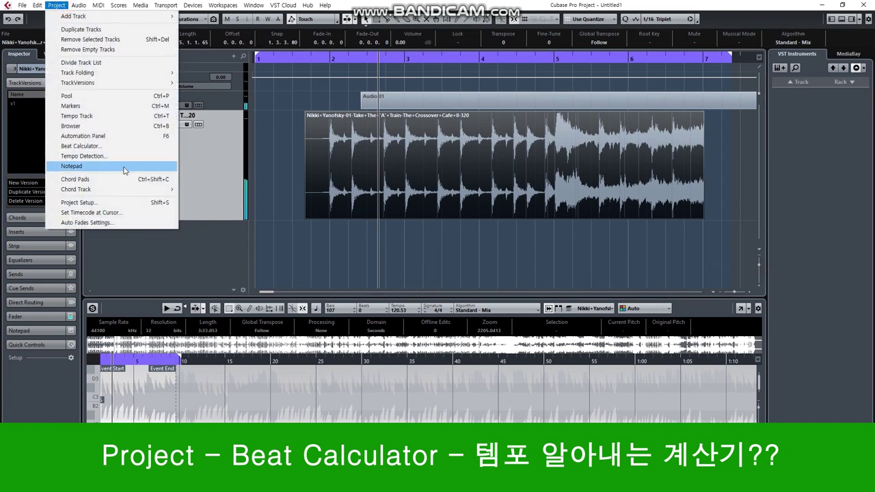
{"action": "left_click", "coordinate": [107, 147]}
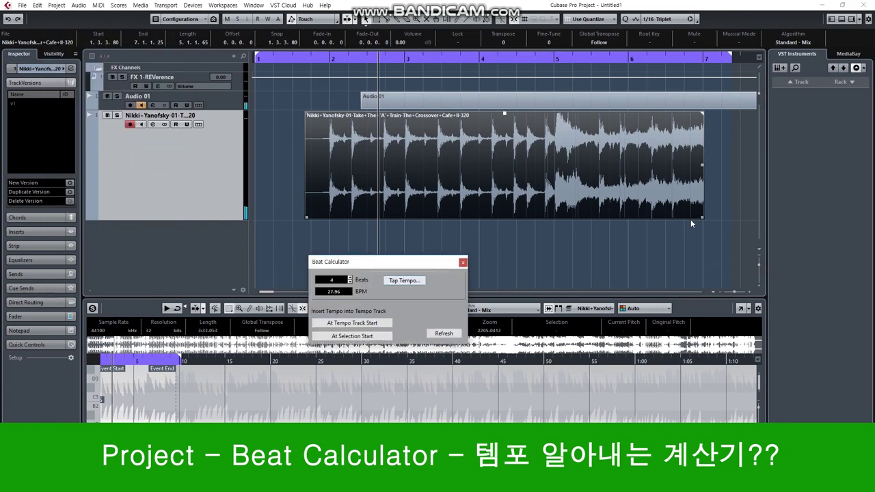
{"action": "left_click_drag", "start_coordinate": [702, 217], "coordinate": [747, 218]}
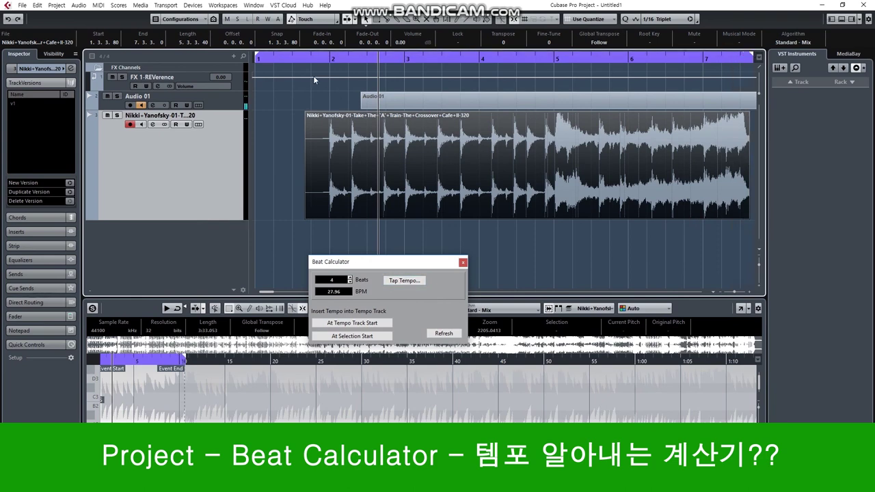
{"action": "left_click", "coordinate": [282, 80]}
Tap the song's tempo along with playback in the Beat Calculator and insert it at the tempo track start.
{"action": "left_click", "coordinate": [405, 280]}
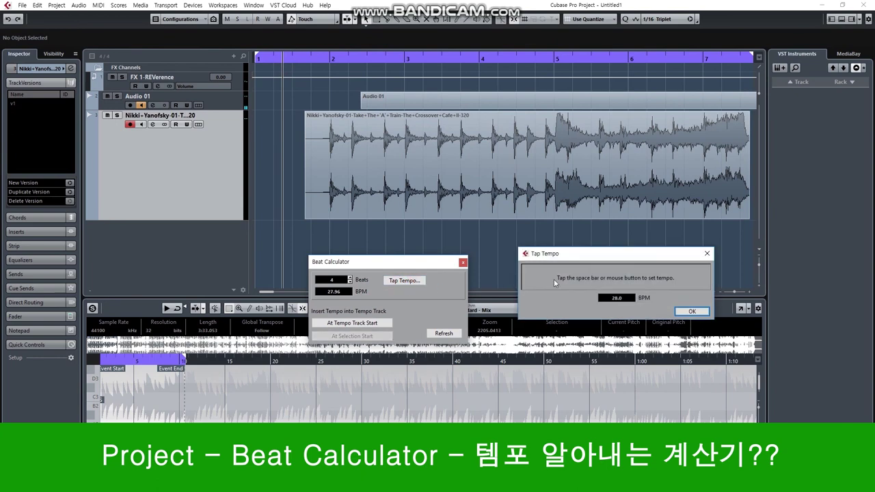
{"action": "left_click", "coordinate": [689, 311]}
{"action": "left_click", "coordinate": [403, 280]}
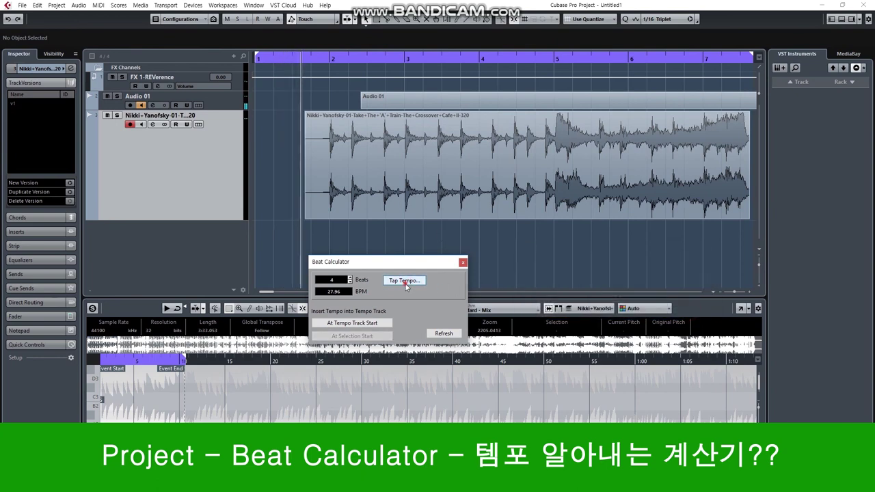
{"action": "key", "text": "space"}
{"action": "key", "text": "space"}
{"action": "key", "text": "space"}
{"action": "key", "text": "space"}
{"action": "key", "text": "space"}
{"action": "key", "text": "space"}
{"action": "key", "text": "space"}
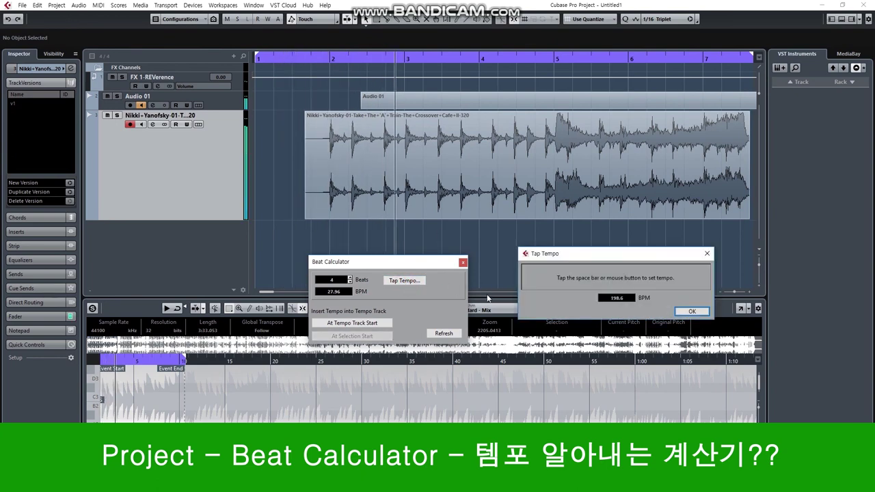
{"action": "key", "text": "space"}
{"action": "key", "text": "space"}
{"action": "key", "text": "space"}
{"action": "key", "text": "space"}
{"action": "key", "text": "space"}
{"action": "key", "text": "space"}
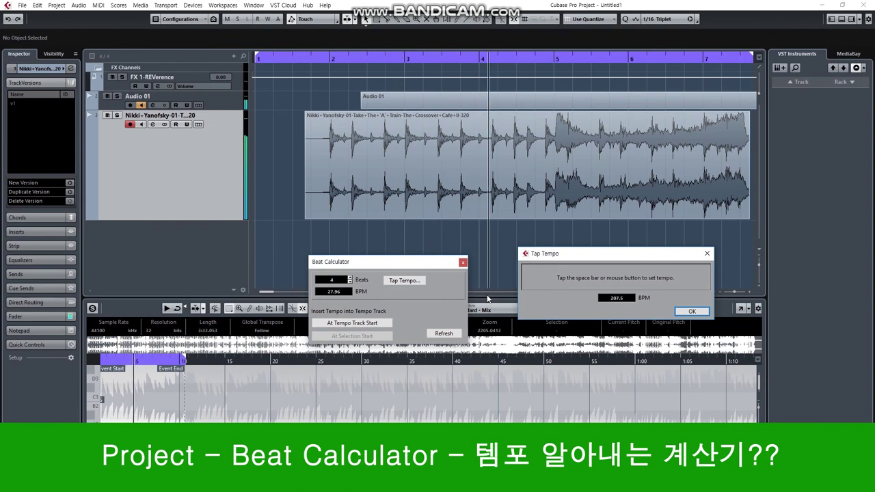
{"action": "left_click", "coordinate": [692, 311]}
{"action": "left_click", "coordinate": [368, 323]}
{"action": "left_click", "coordinate": [463, 262]}
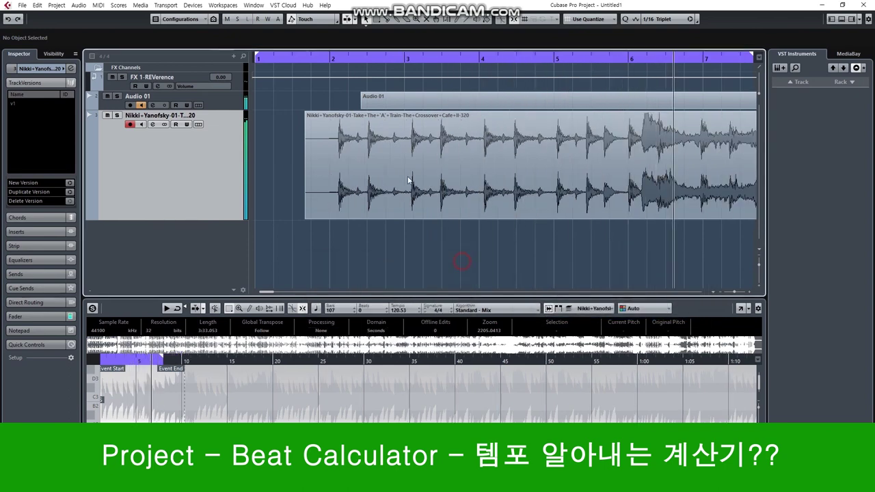
Move the "Take The A Train" event slightly earlier to start at 1.3.1.80 and play it from just before bar 2.
{"action": "left_click", "coordinate": [434, 180]}
{"action": "left_click_drag", "start_coordinate": [434, 180], "coordinate": [400, 161]}
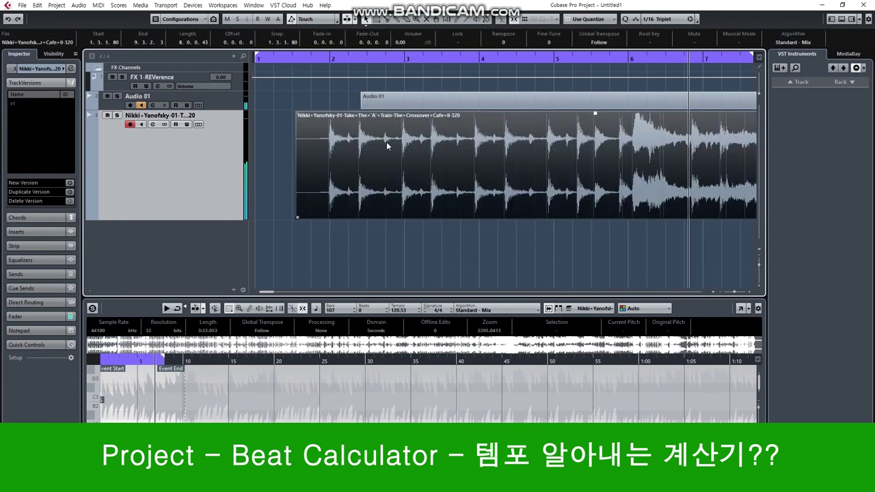
{"action": "double_click", "coordinate": [322, 58]}
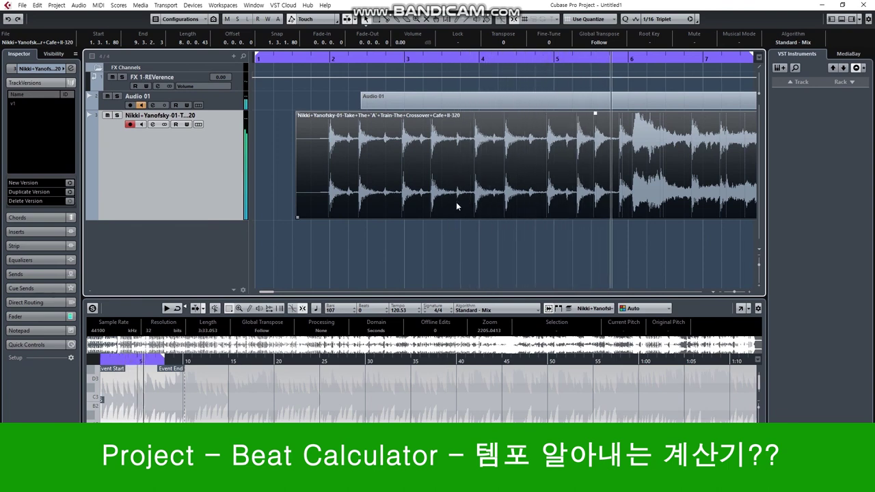
{"action": "key", "text": "space"}
{"action": "left_click", "coordinate": [382, 81]}
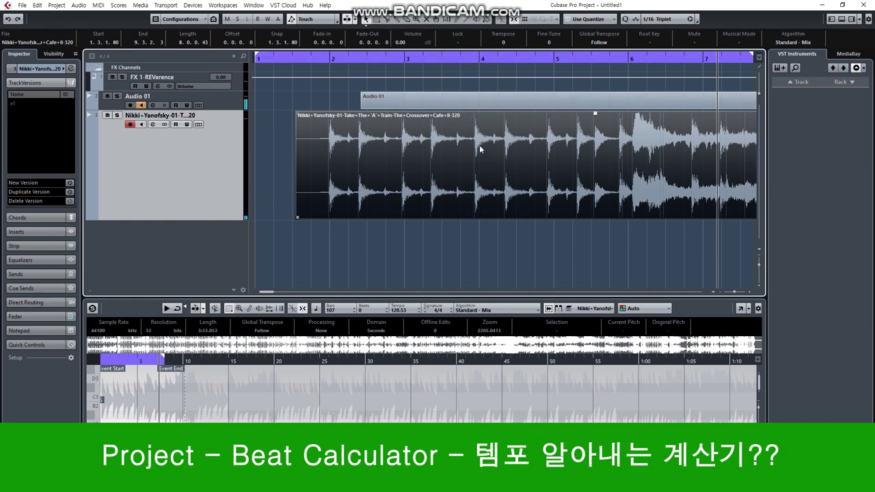
{"action": "left_click", "coordinate": [55, 5]}
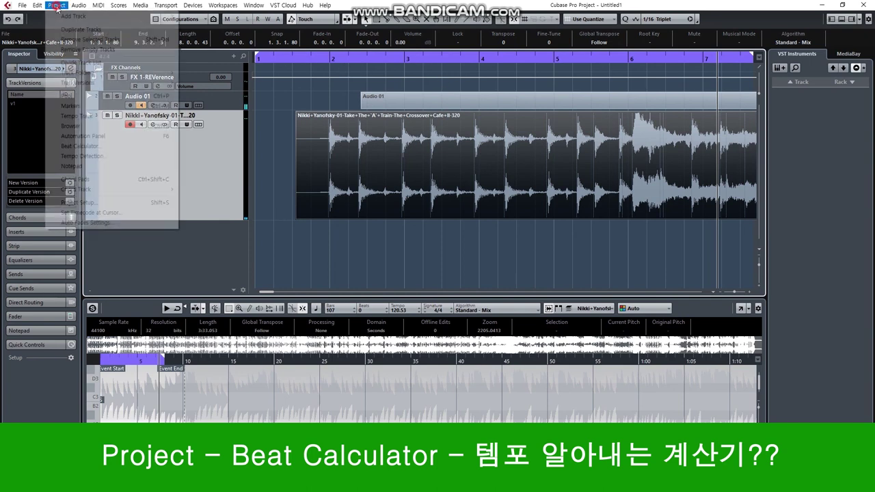
{"action": "left_click", "coordinate": [106, 146]}
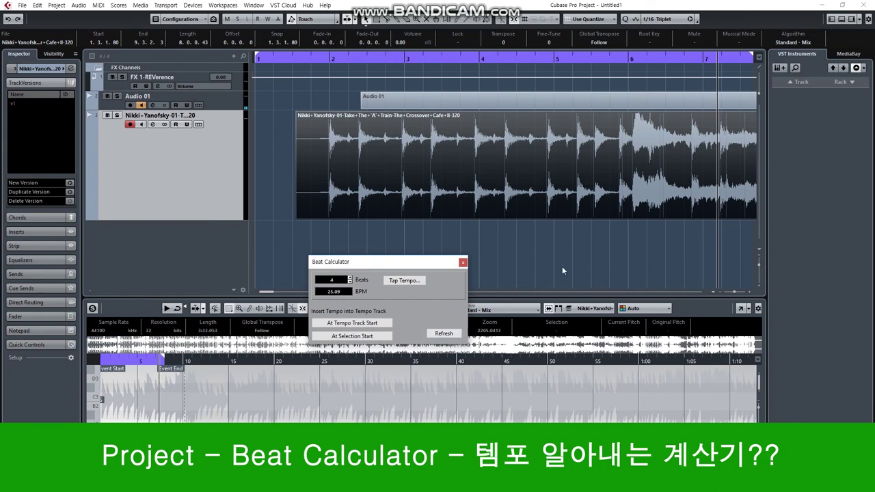
{"action": "left_click", "coordinate": [463, 263]}
Tap the tempo to 208.50 BPM in the Beat Calculator during playback from just before bar 2 and insert it at the tempo track start.
{"action": "left_click", "coordinate": [320, 60]}
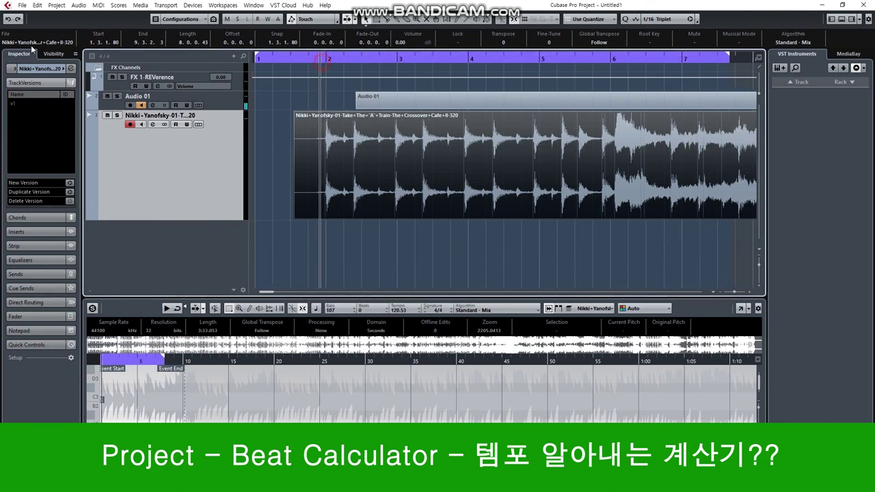
{"action": "left_click", "coordinate": [50, 6]}
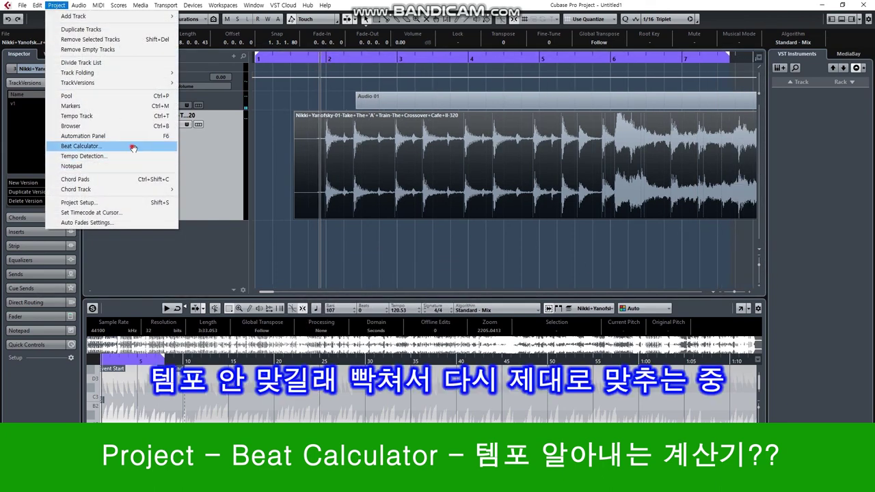
{"action": "left_click", "coordinate": [126, 146]}
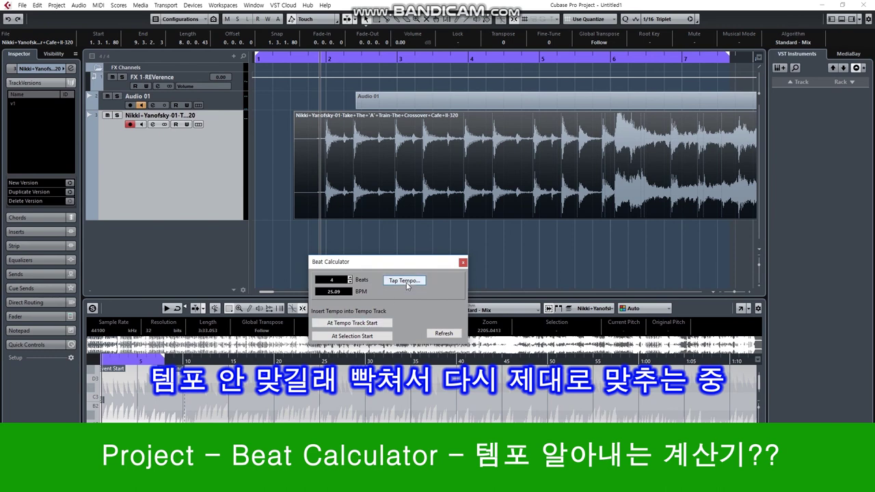
{"action": "left_click", "coordinate": [404, 281]}
{"action": "left_click", "coordinate": [692, 311]}
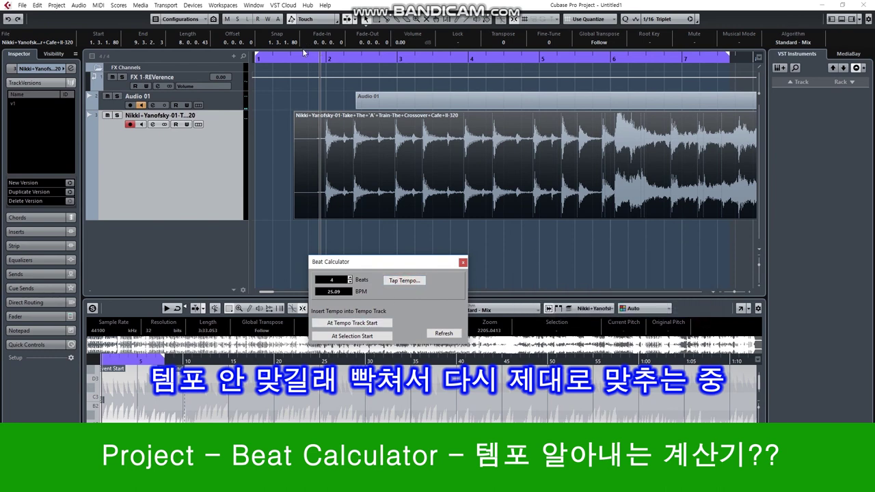
{"action": "left_click", "coordinate": [405, 281]}
{"action": "key", "text": "space"}
{"action": "key", "text": "space"}
{"action": "key", "text": "space"}
{"action": "key", "text": "space"}
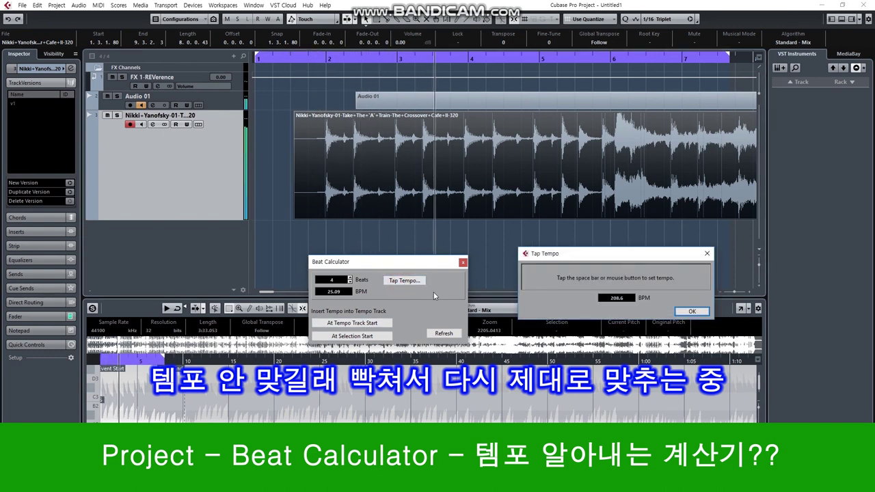
{"action": "key", "text": "space"}
{"action": "key", "text": "space"}
{"action": "key", "text": "space"}
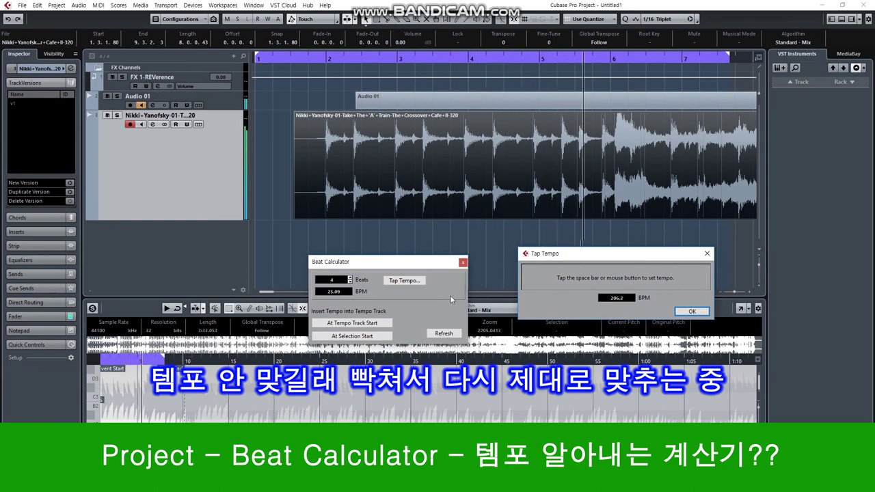
{"action": "key", "text": "space"}
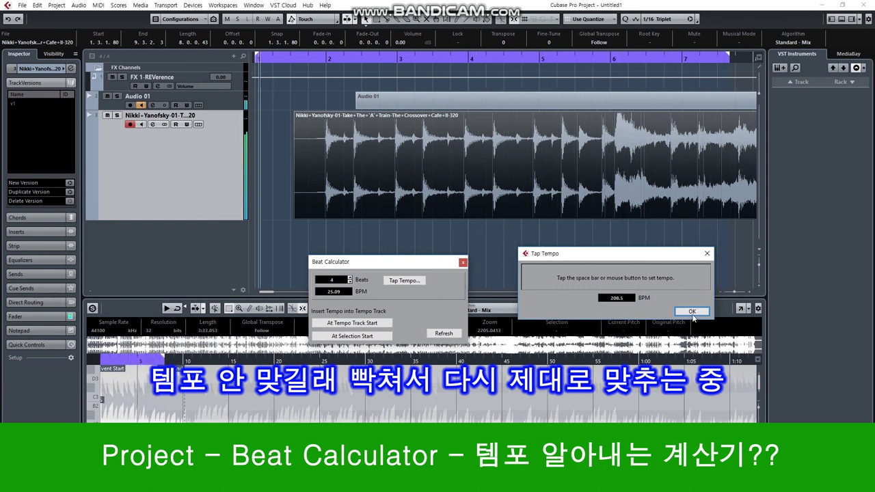
{"action": "left_click", "coordinate": [692, 313]}
{"action": "left_click", "coordinate": [352, 322]}
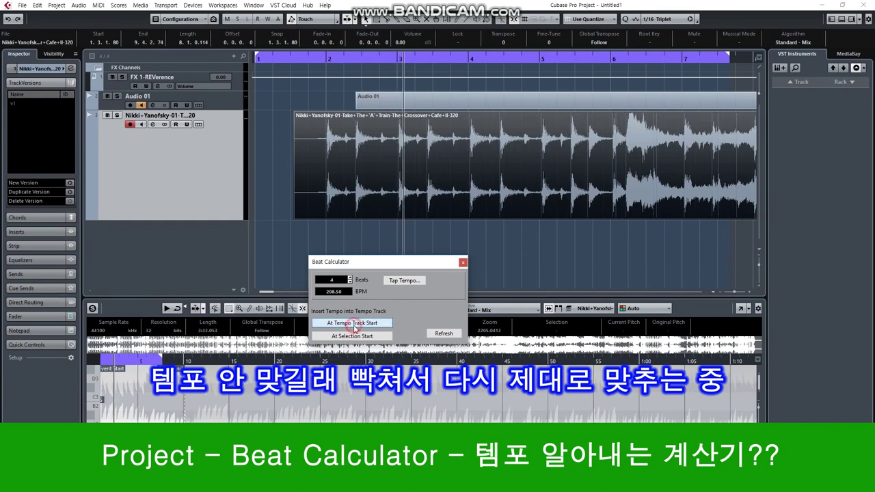
{"action": "left_click", "coordinate": [463, 262]}
Correct the tempo to 207 BPM, nudge the "Take The A Train" event to start at 1.3.1.60, and play it from just before bar 2.
{"action": "left_click_drag", "start_coordinate": [410, 164], "coordinate": [414, 164]}
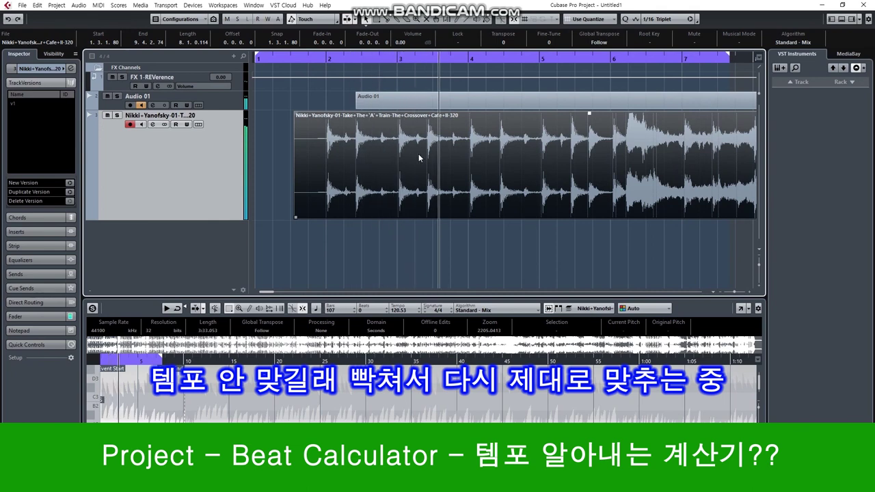
{"action": "left_click", "coordinate": [522, 243]}
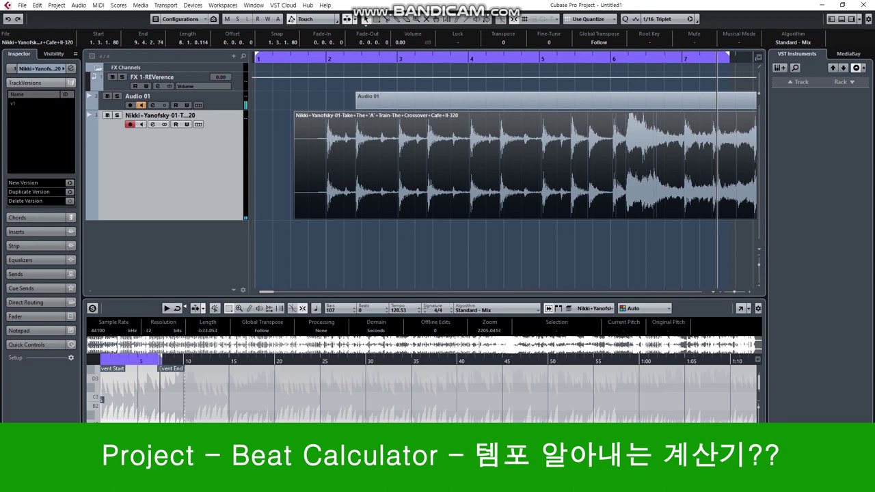
{"action": "key", "text": "ctrl+z"}
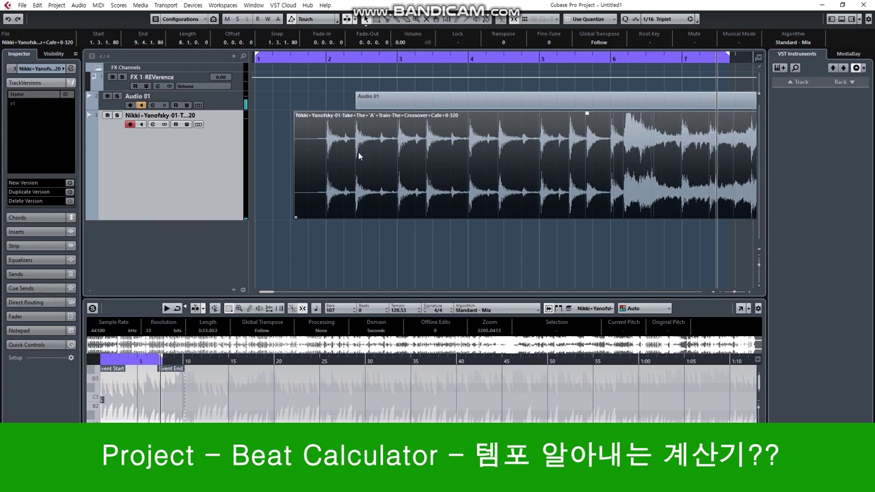
{"action": "left_click_drag", "start_coordinate": [381, 160], "coordinate": [380, 162]}
{"action": "left_click", "coordinate": [315, 59]}
{"action": "key", "text": "space"}
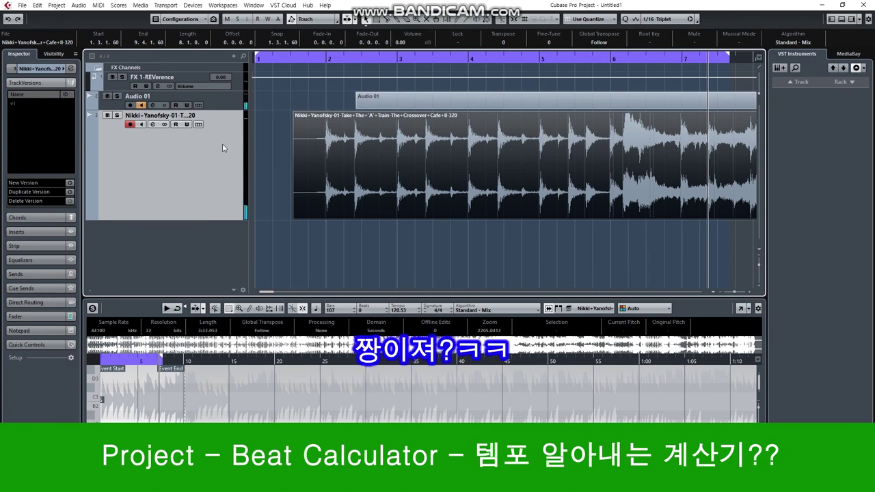
{"action": "left_click", "coordinate": [403, 246]}
{"action": "key", "text": "ctrl+s"}
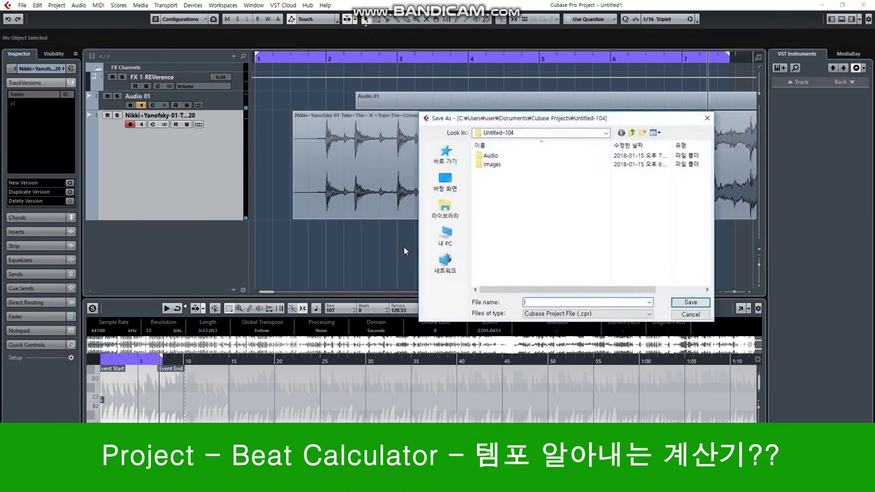
{"action": "left_click", "coordinate": [687, 318]}
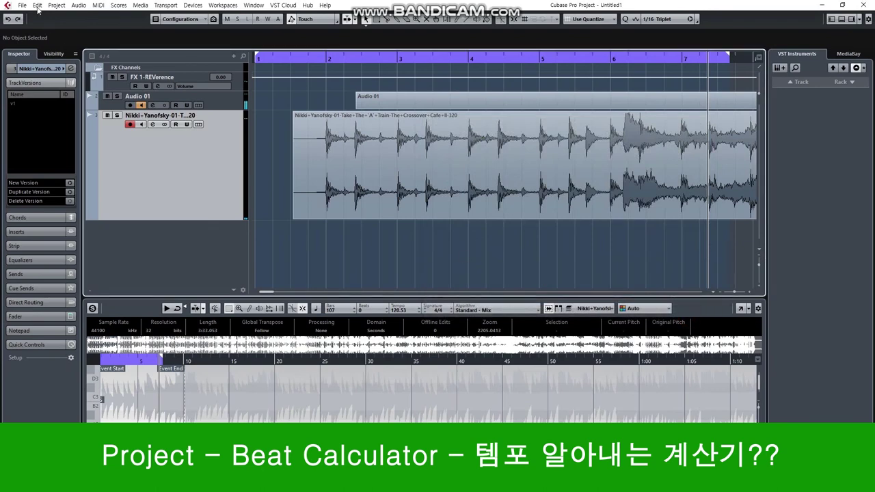
{"action": "left_click", "coordinate": [56, 5]}
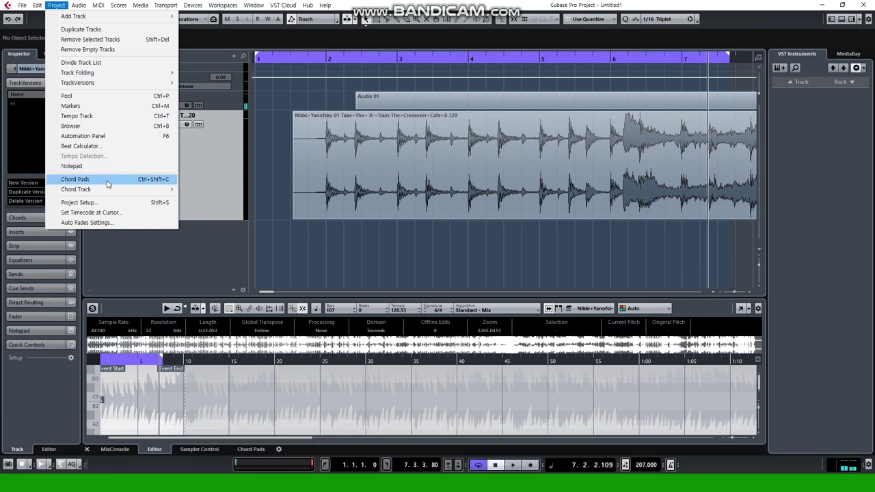
{"action": "mouse_move", "coordinate": [107, 193]}
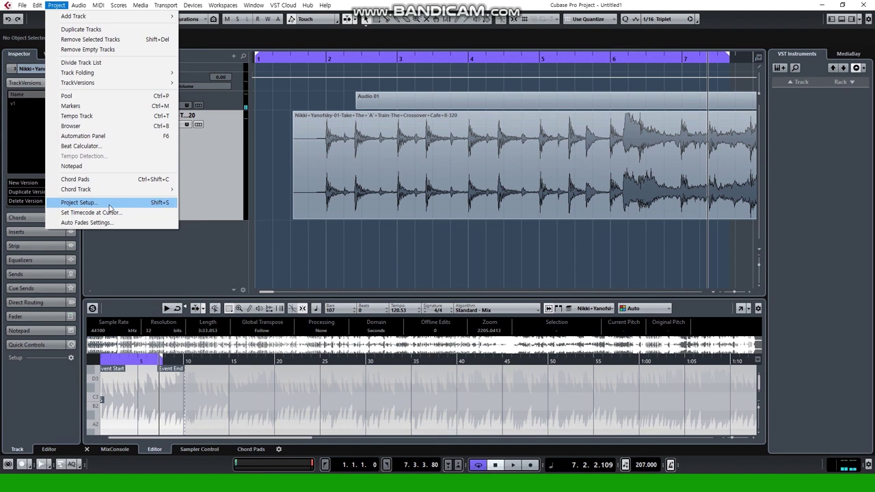
{"action": "left_click", "coordinate": [110, 206]}
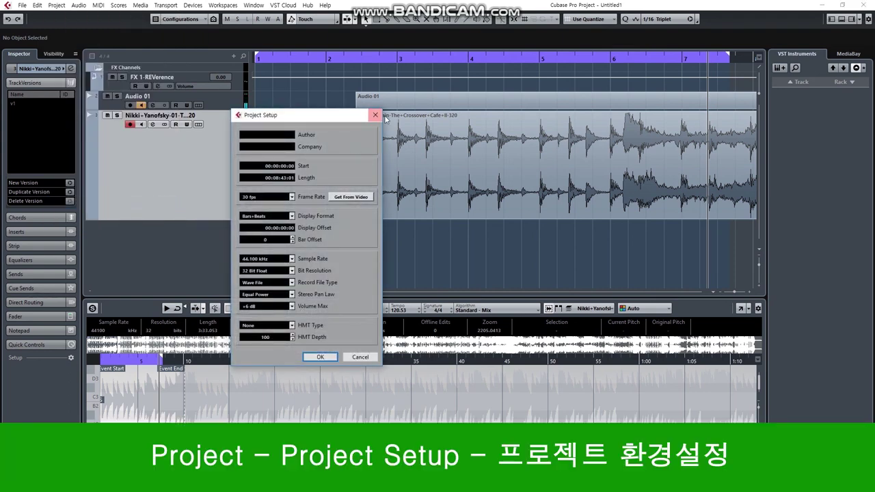
{"action": "left_click", "coordinate": [376, 115]}
{"action": "left_click", "coordinate": [23, 5]}
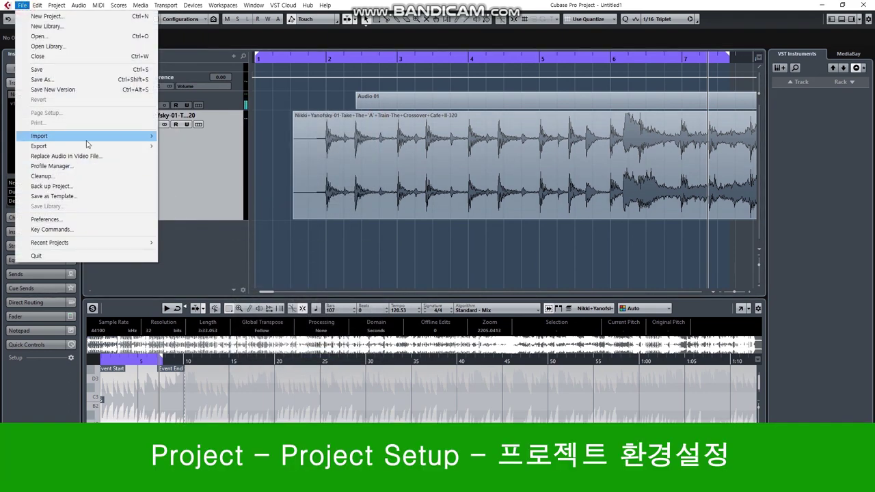
{"action": "left_click", "coordinate": [290, 91]}
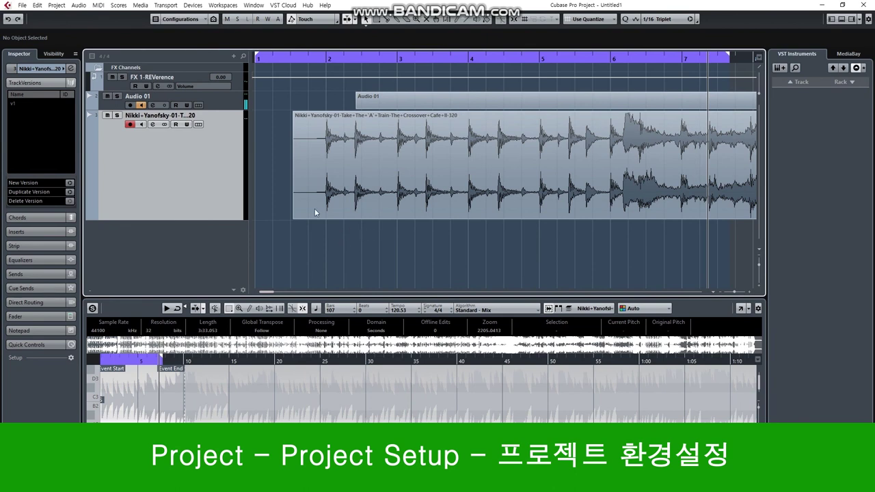
Open the Project Setup dialog and move its window clear of the track list to examine the sample rate and recording format settings.
{"action": "left_click", "coordinate": [57, 6]}
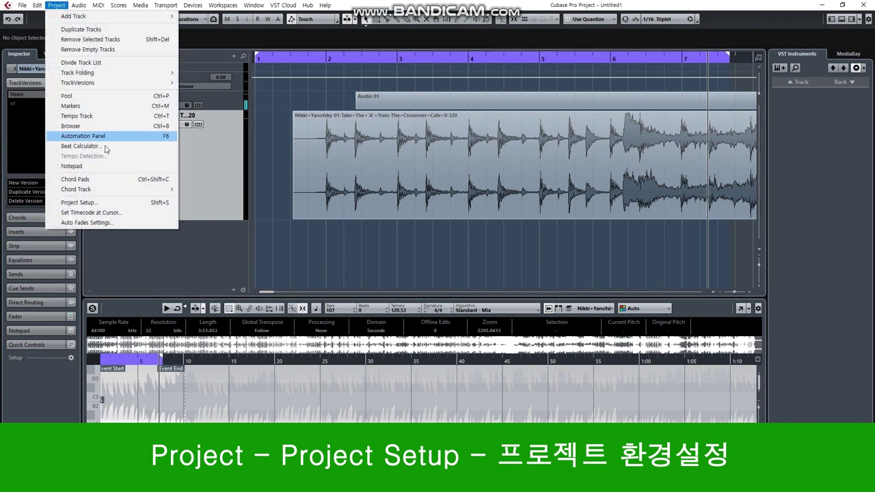
{"action": "left_click", "coordinate": [117, 201]}
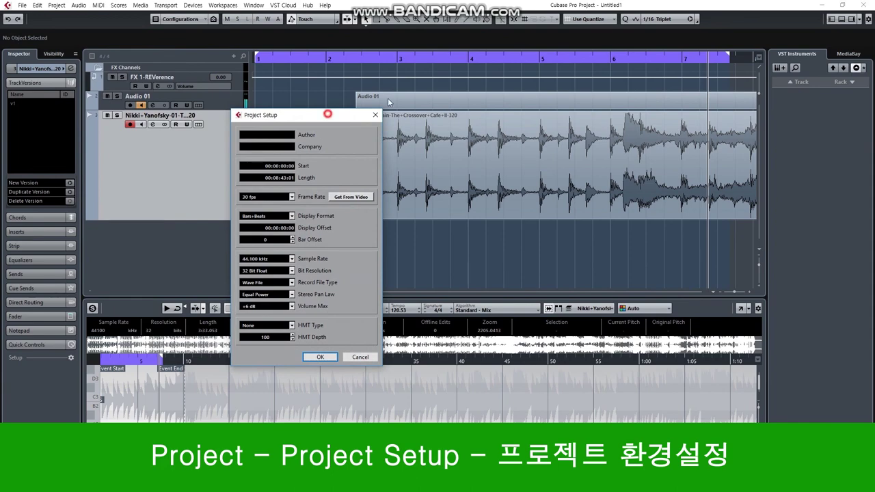
{"action": "left_click_drag", "start_coordinate": [327, 113], "coordinate": [468, 71]}
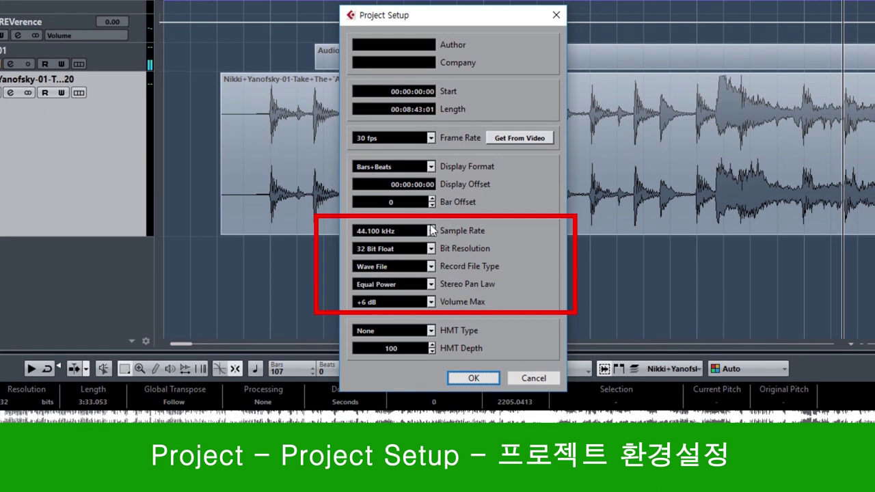
Review the available Sample Rate, Record File Type and Stereo Pan Law options in Project Setup and leave it without changes.
{"action": "left_click", "coordinate": [431, 232]}
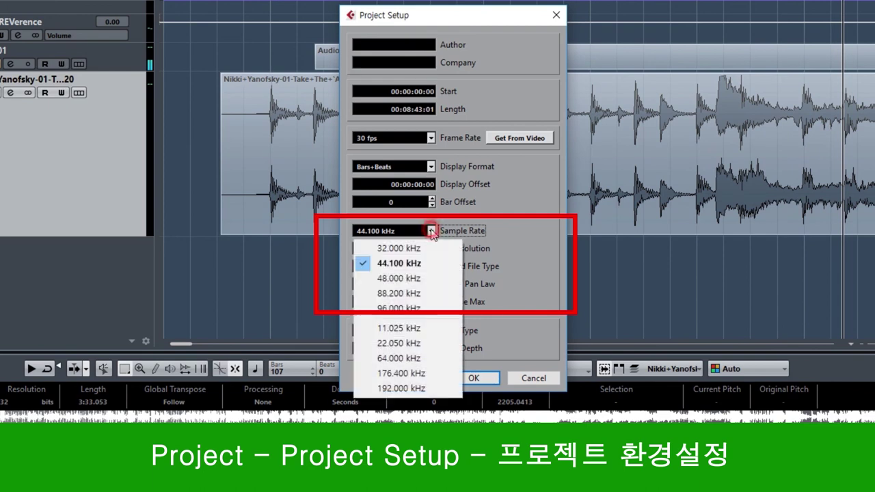
{"action": "left_click", "coordinate": [507, 244]}
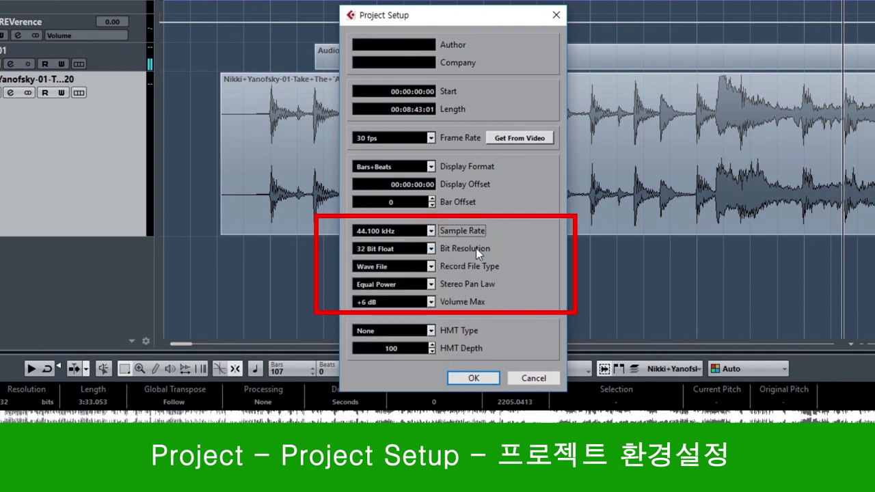
{"action": "left_click", "coordinate": [431, 267]}
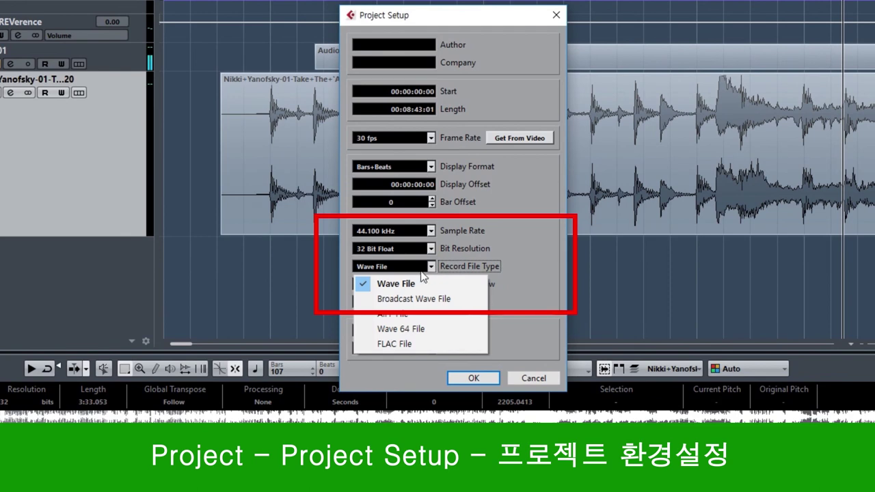
{"action": "left_click", "coordinate": [542, 244]}
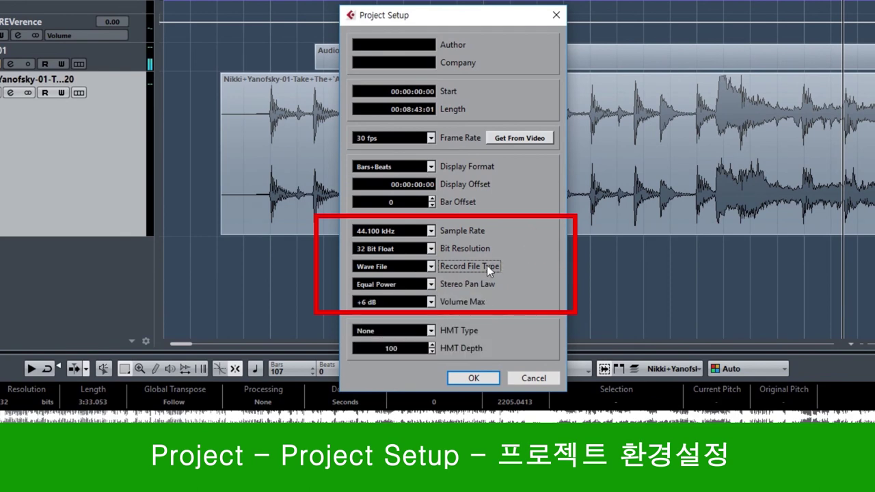
{"action": "left_click", "coordinate": [430, 286]}
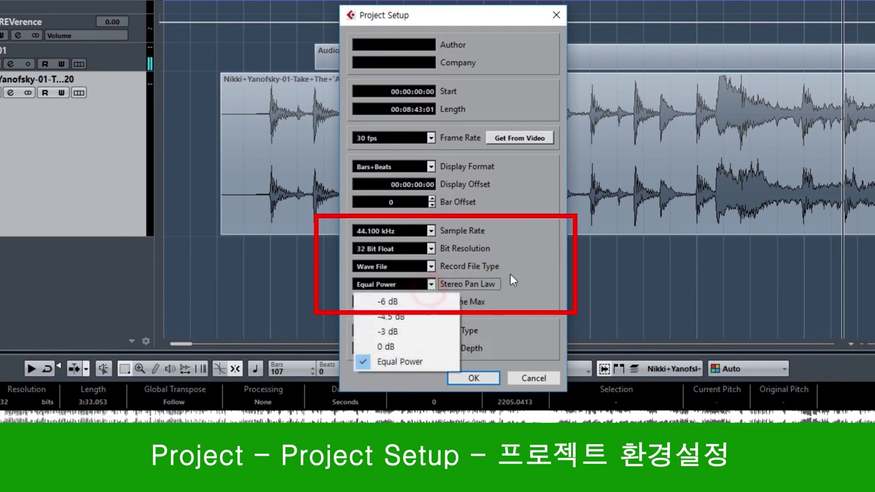
{"action": "left_click", "coordinate": [510, 280]}
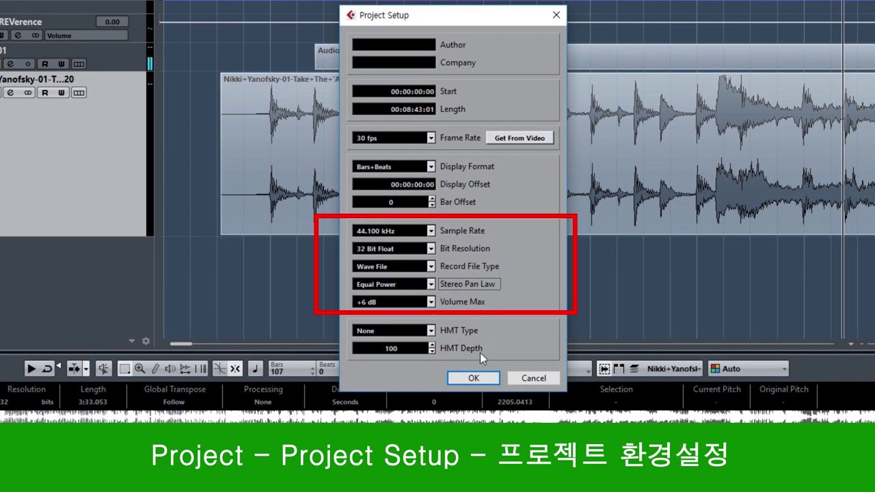
{"action": "left_click", "coordinate": [528, 375]}
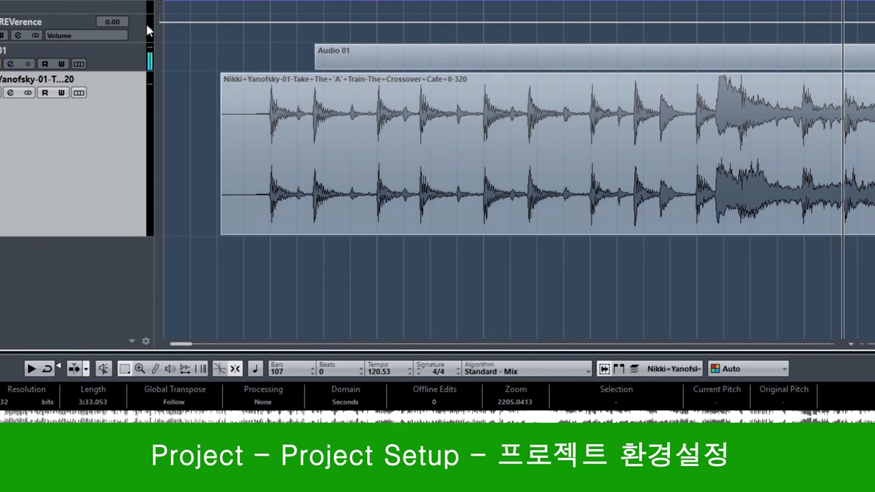
Reopen Project Setup, review the Bit Resolution and Sample Rate options, and cancel the dialog.
{"action": "left_click", "coordinate": [1, 1]}
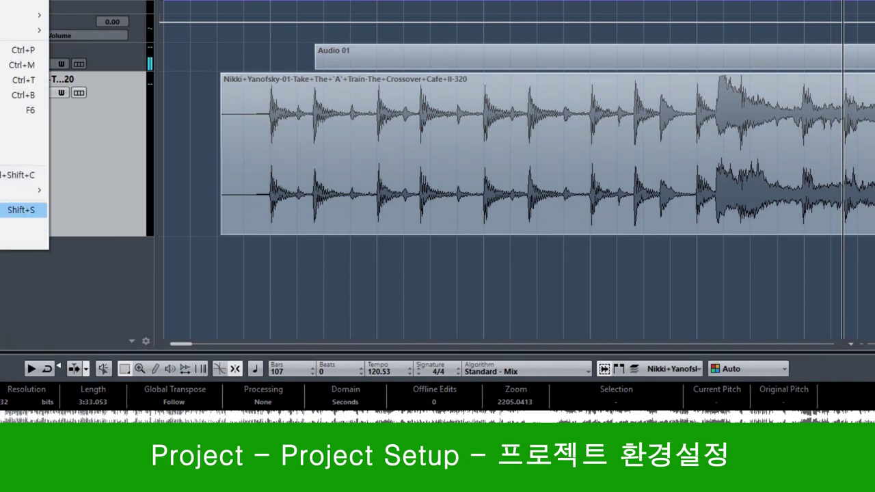
{"action": "left_click", "coordinate": [6, 210]}
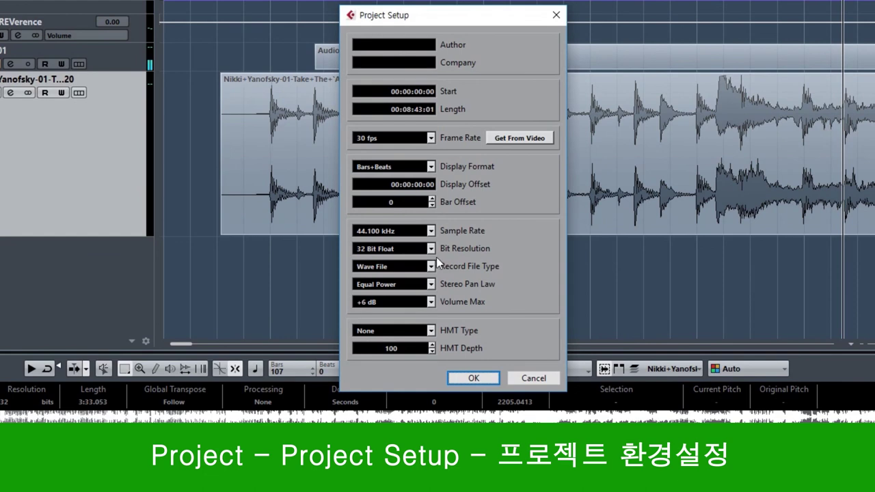
{"action": "left_click", "coordinate": [432, 249]}
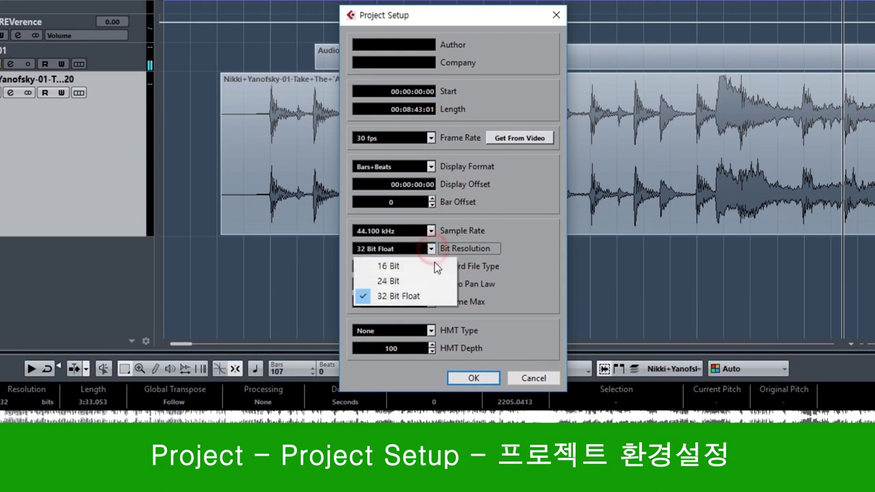
{"action": "left_click", "coordinate": [477, 251]}
{"action": "left_click", "coordinate": [434, 228]}
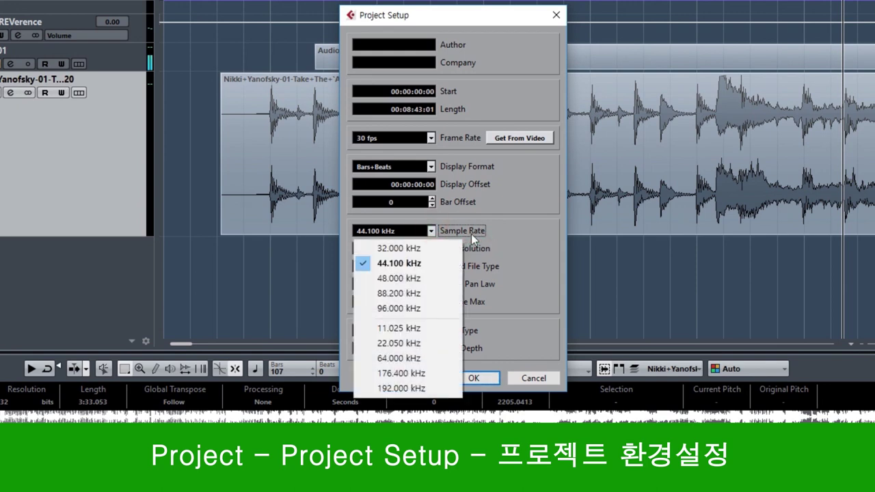
{"action": "left_click", "coordinate": [501, 224]}
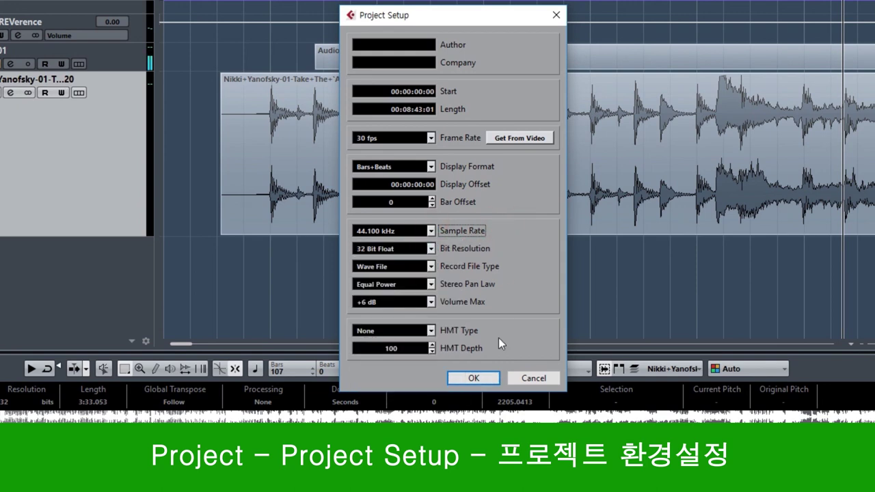
{"action": "left_click", "coordinate": [532, 377]}
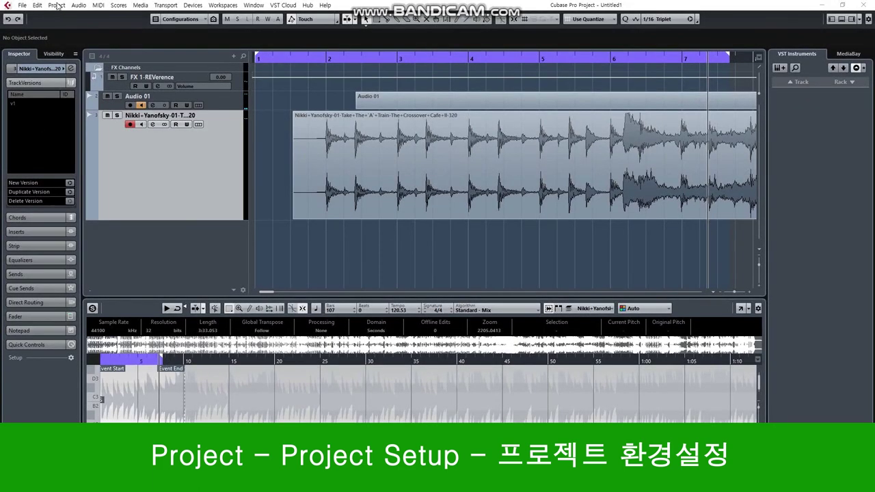
Examine the project-wide Auto Fades Settings command and locate the matching setting among the "Take The A Train" track's basic Inspector controls.
{"action": "left_click", "coordinate": [57, 5]}
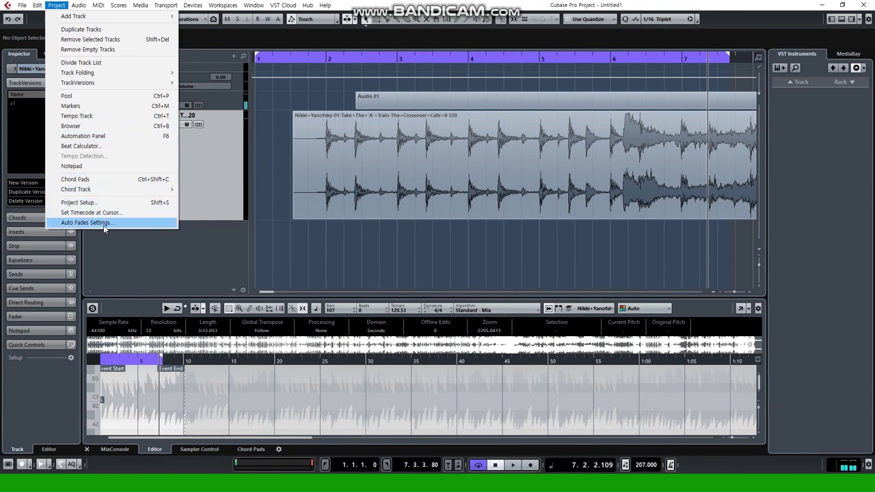
{"action": "left_click", "coordinate": [133, 239]}
{"action": "left_click", "coordinate": [222, 146]}
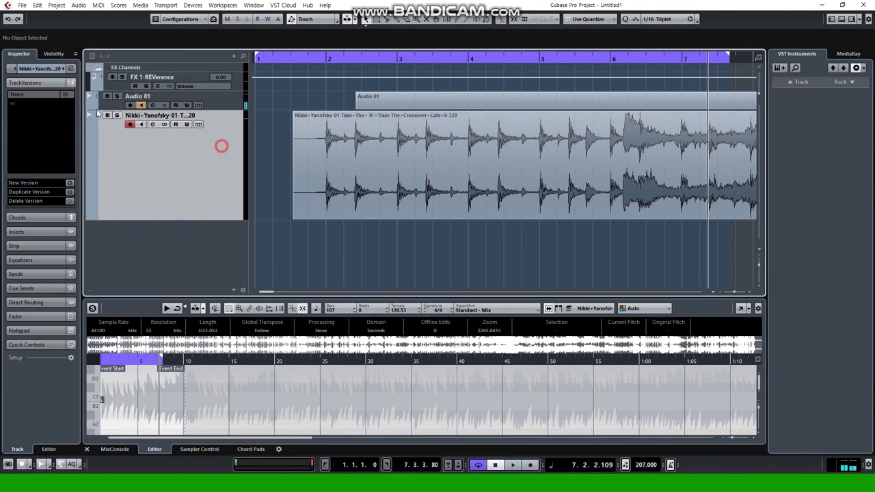
{"action": "left_click", "coordinate": [38, 69]}
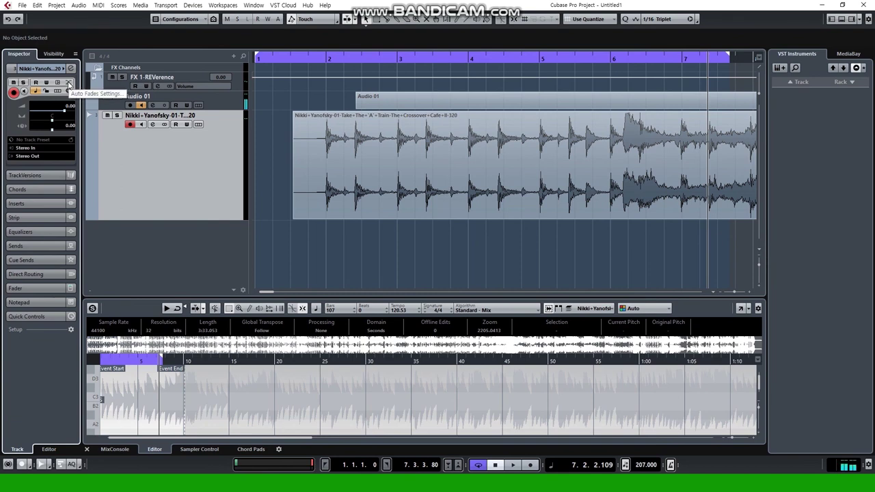
{"action": "left_click", "coordinate": [57, 5]}
{"action": "left_click", "coordinate": [162, 264]}
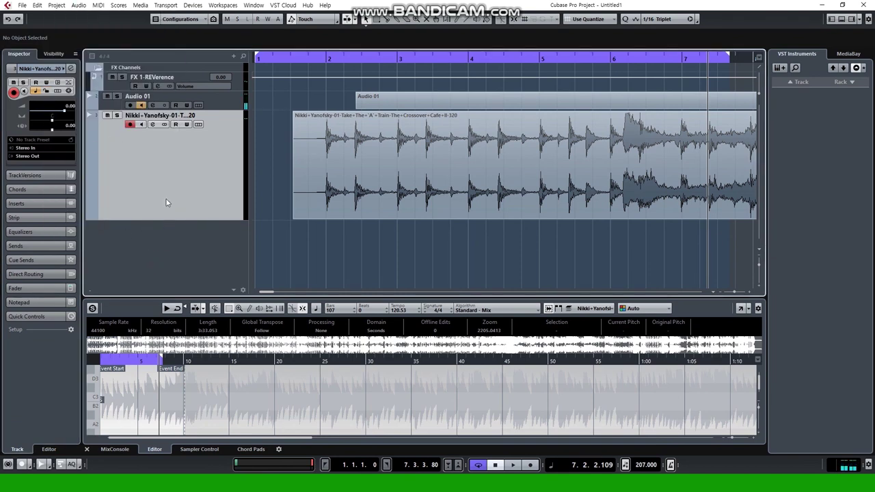
{"action": "left_click", "coordinate": [57, 6]}
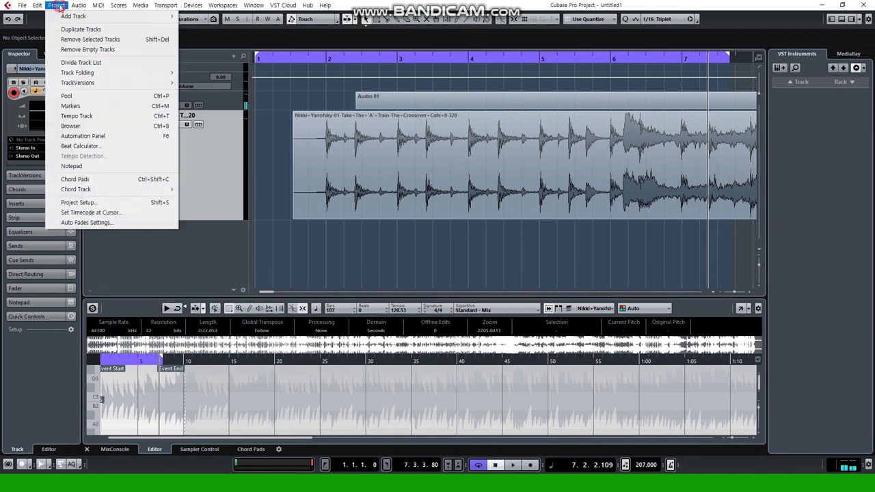
{"action": "left_click", "coordinate": [213, 225]}
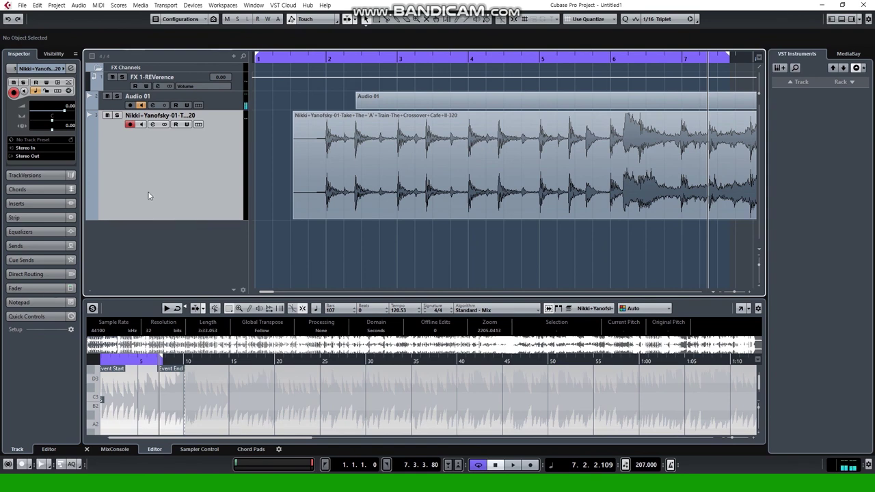
Examine the track commands available for the "Take The A Train" track, such as Add Track and Select All Events.
{"action": "right_click", "coordinate": [176, 167]}
{"action": "right_click", "coordinate": [175, 172]}
{"action": "right_click", "coordinate": [167, 170]}
{"action": "right_click", "coordinate": [153, 167]}
{"action": "right_click", "coordinate": [407, 241]}
{"action": "left_click", "coordinate": [384, 245]}
{"action": "right_click", "coordinate": [156, 169]}
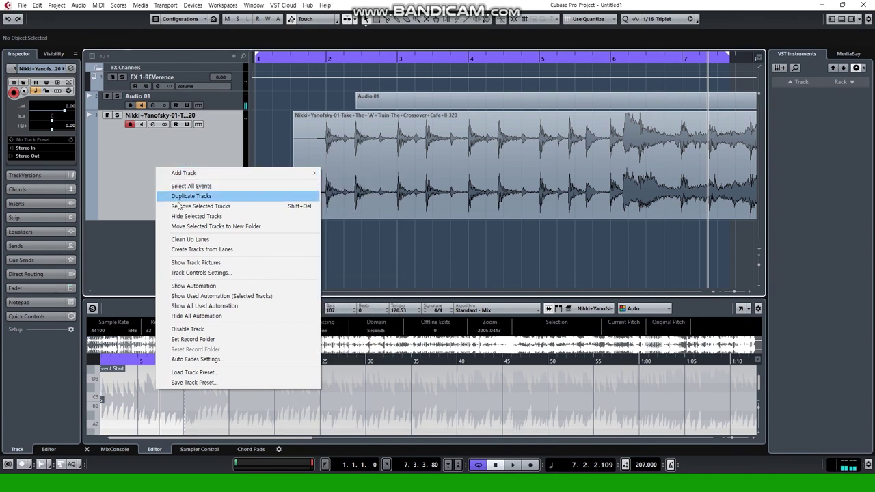
{"action": "mouse_move", "coordinate": [200, 175]}
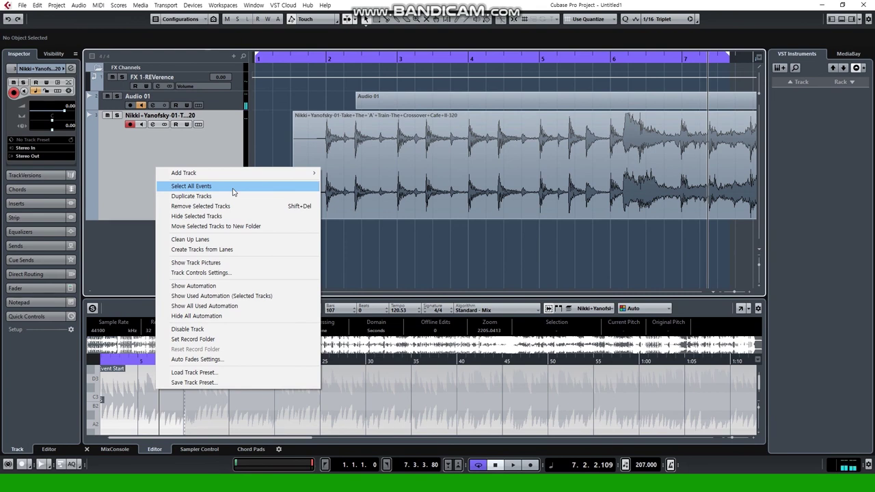
{"action": "left_click", "coordinate": [422, 251]}
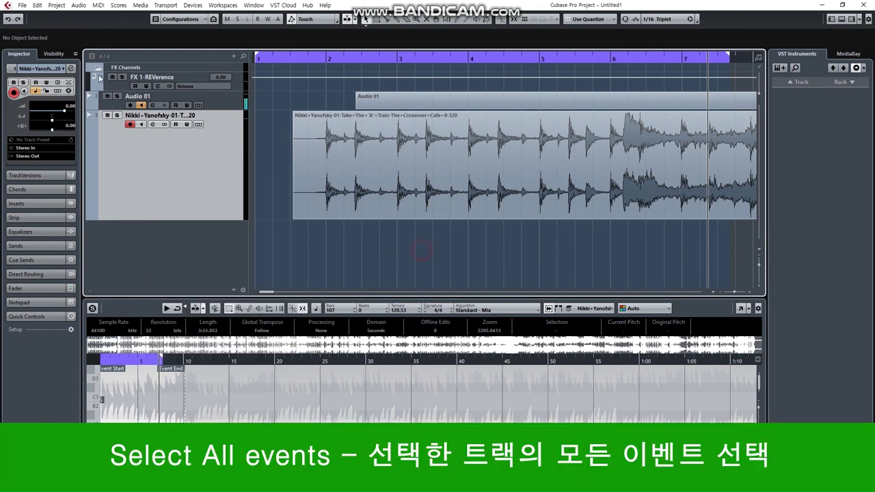
Select every event in the whole project, then clear the selection.
{"action": "left_click", "coordinate": [42, 5]}
{"action": "left_click", "coordinate": [412, 272]}
{"action": "key", "text": "ctrl+a"}
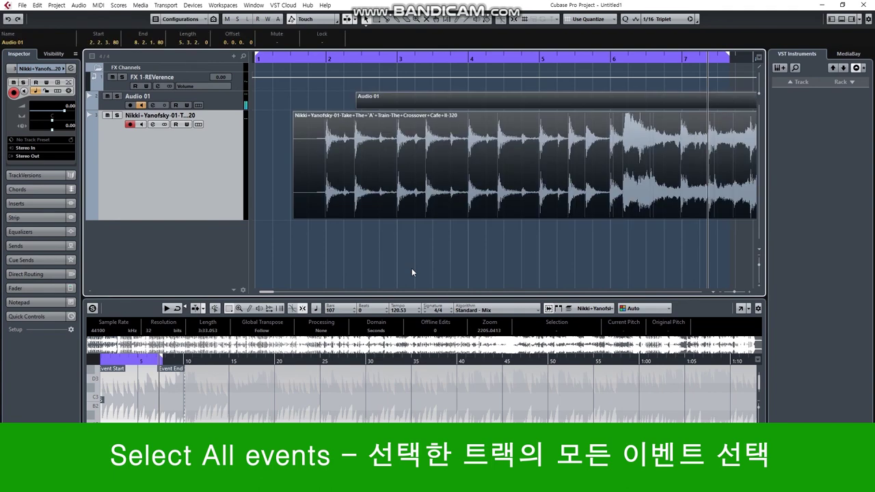
{"action": "left_click", "coordinate": [194, 167]}
{"action": "left_click", "coordinate": [371, 244]}
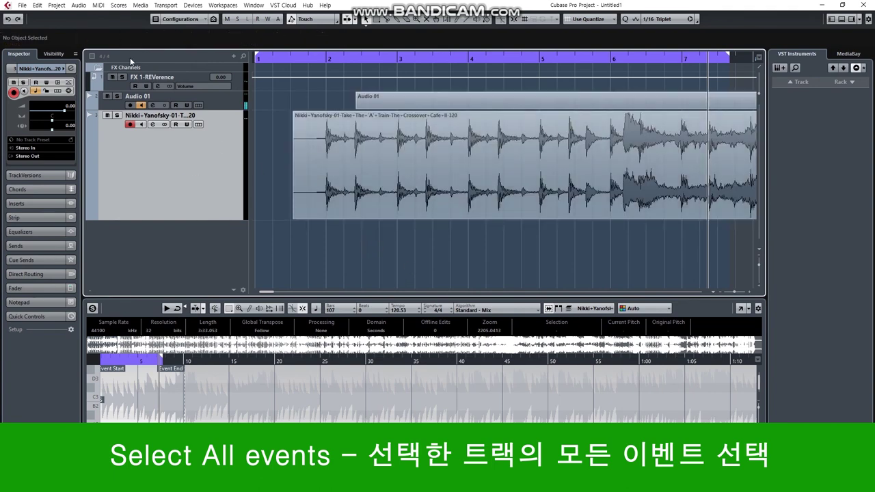
Apply Select All Events to the "Take The A Train" track, then clear the selection.
{"action": "right_click", "coordinate": [179, 160]}
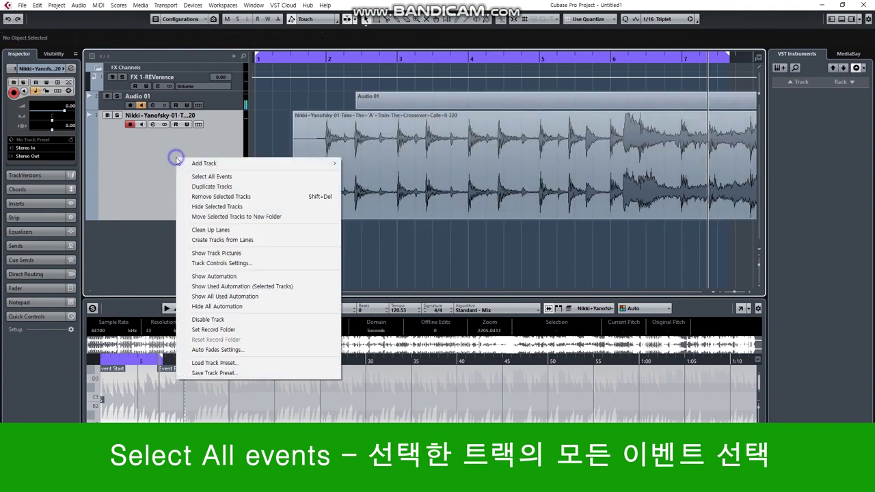
{"action": "left_click", "coordinate": [218, 177]}
{"action": "left_click", "coordinate": [234, 100]}
{"action": "left_click", "coordinate": [238, 157]}
{"action": "left_click", "coordinate": [518, 273]}
Split the "Take The A Train" event at about 2.3.4.68 and 5.4.4.114 and delete the middle section.
{"action": "left_click", "coordinate": [424, 183]}
{"action": "left_click", "coordinate": [379, 255]}
{"action": "left_click", "coordinate": [379, 190], "text": "alt"}
{"action": "left_click", "coordinate": [610, 190], "text": "alt"}
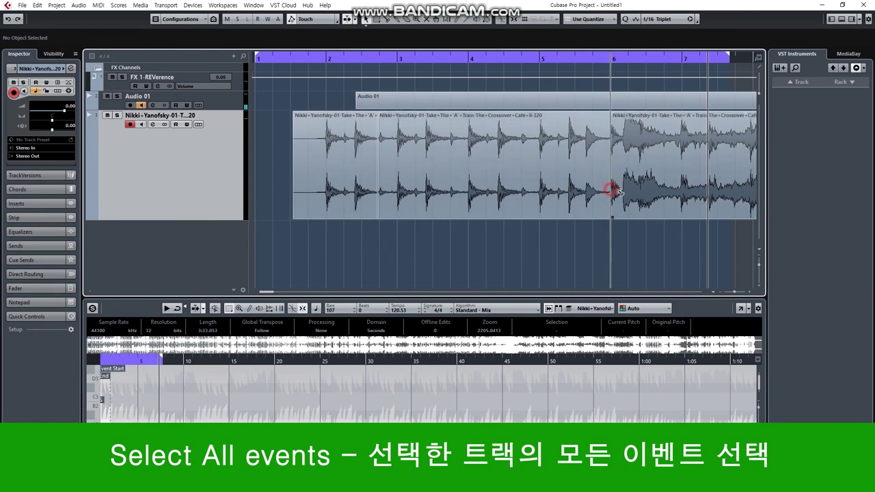
{"action": "left_click", "coordinate": [450, 190]}
{"action": "key", "text": "Delete"}
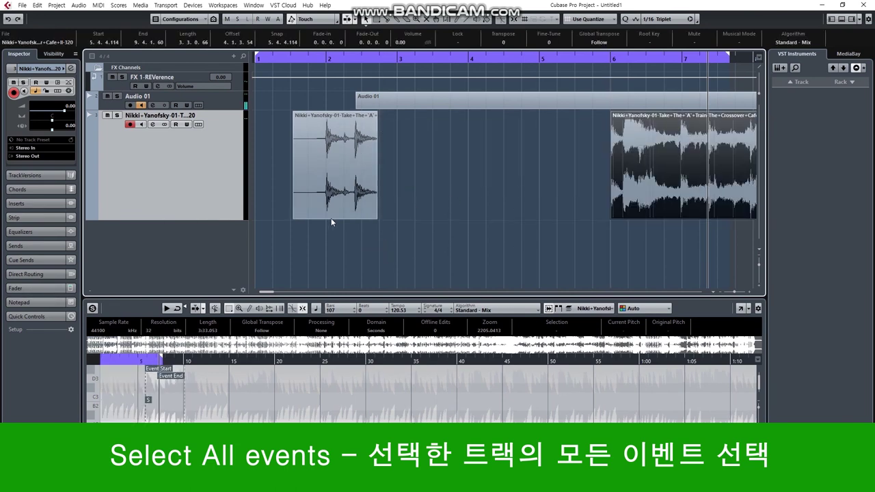
Select both remaining pieces on the "Take The A Train" track with Select All Events, then deselect them.
{"action": "left_click", "coordinate": [319, 190]}
{"action": "left_click", "coordinate": [483, 214]}
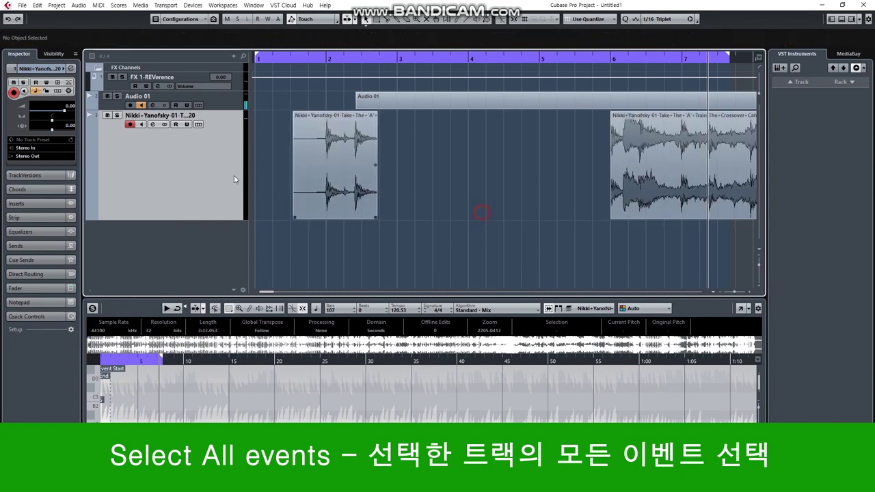
{"action": "right_click", "coordinate": [191, 168]}
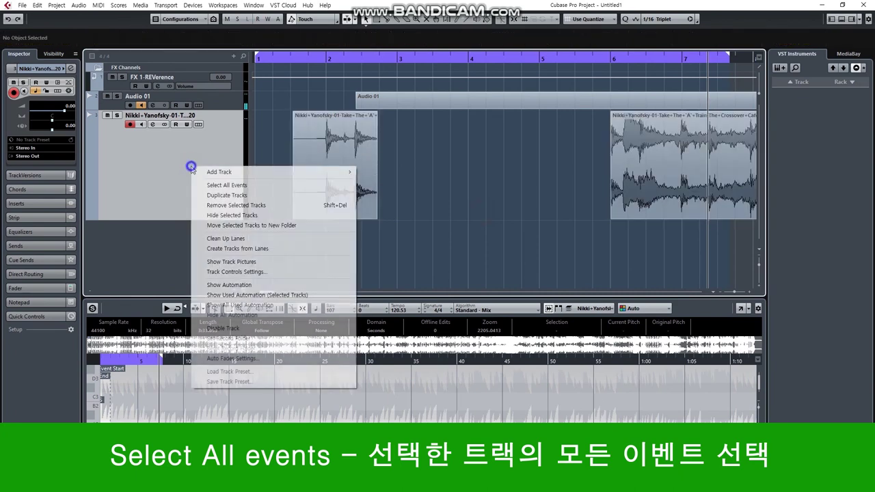
{"action": "left_click", "coordinate": [263, 185]}
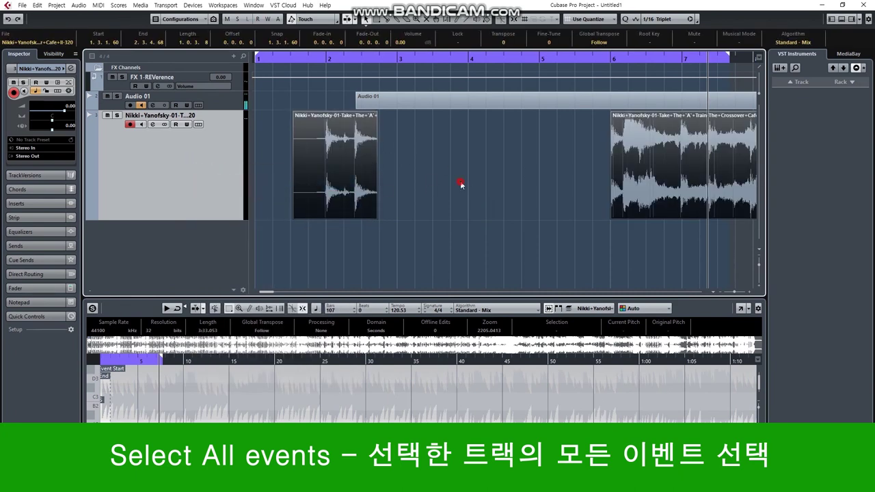
{"action": "left_click", "coordinate": [461, 185]}
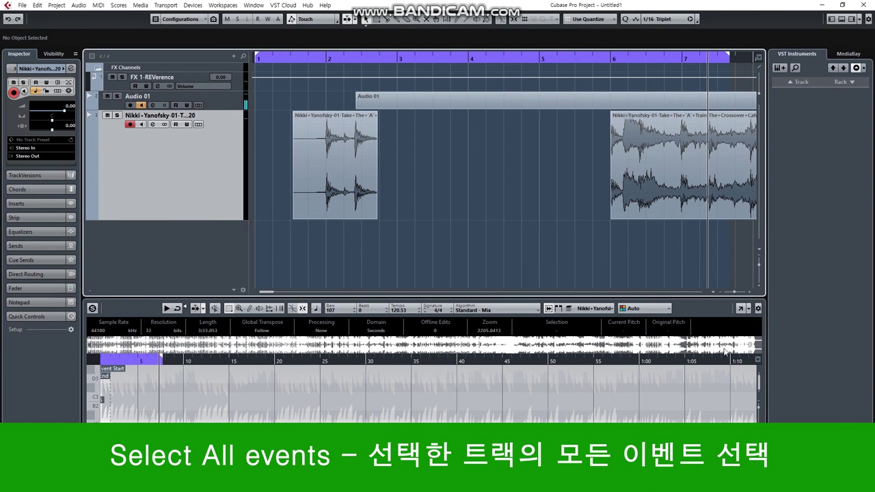
Select all events across the project's tracks, then clear the selection.
{"action": "key", "text": "ctrl+a"}
{"action": "key", "text": "ctrl+s"}
{"action": "left_click", "coordinate": [695, 315]}
{"action": "left_click", "coordinate": [509, 241]}
{"action": "left_click", "coordinate": [426, 215]}
{"action": "right_click", "coordinate": [195, 156]}
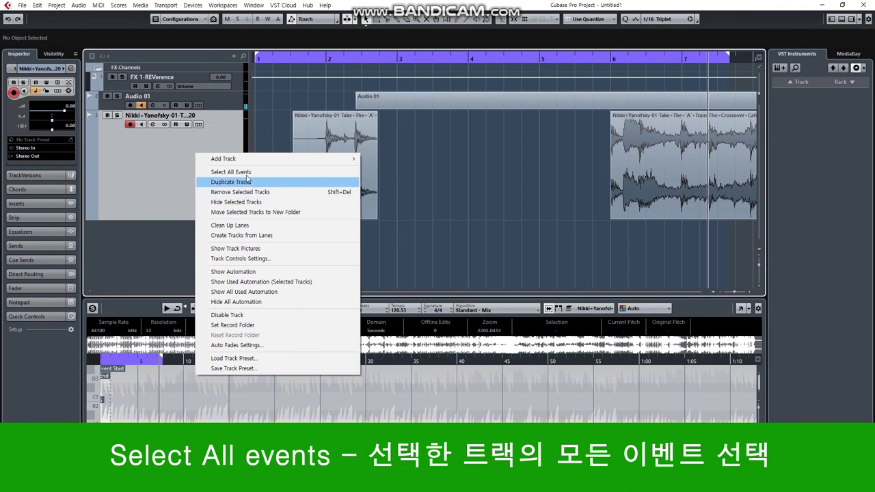
{"action": "left_click", "coordinate": [248, 173]}
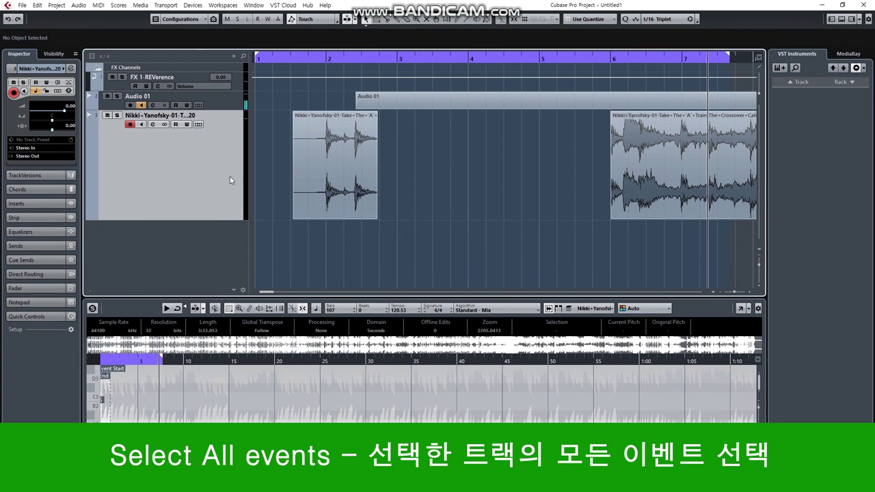
{"action": "right_click", "coordinate": [196, 175]}
{"action": "left_click", "coordinate": [218, 193]}
{"action": "left_click", "coordinate": [57, 5]}
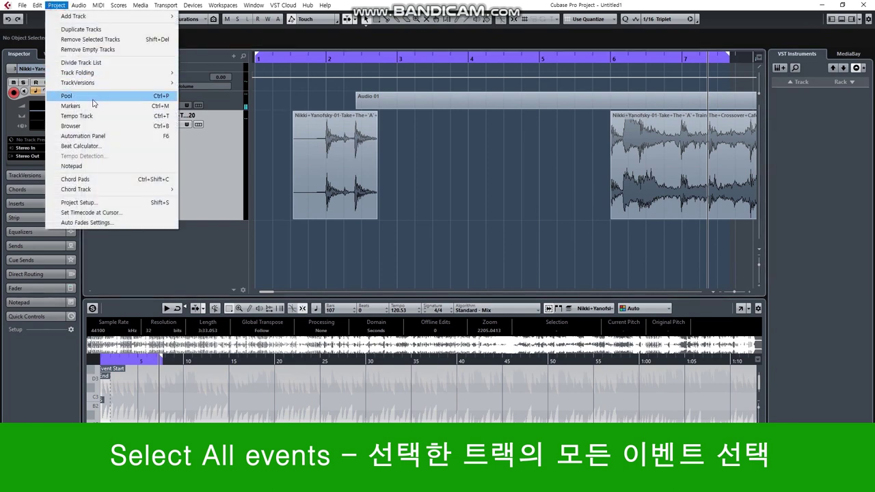
{"action": "left_click", "coordinate": [211, 262]}
Hide the "Take The A Train" track with Hide Selected Tracks.
{"action": "right_click", "coordinate": [179, 150]}
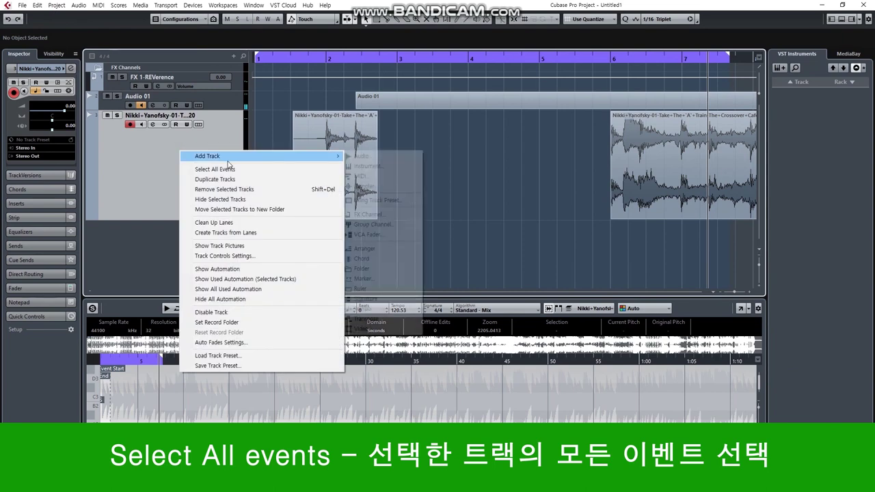
{"action": "left_click", "coordinate": [233, 199]}
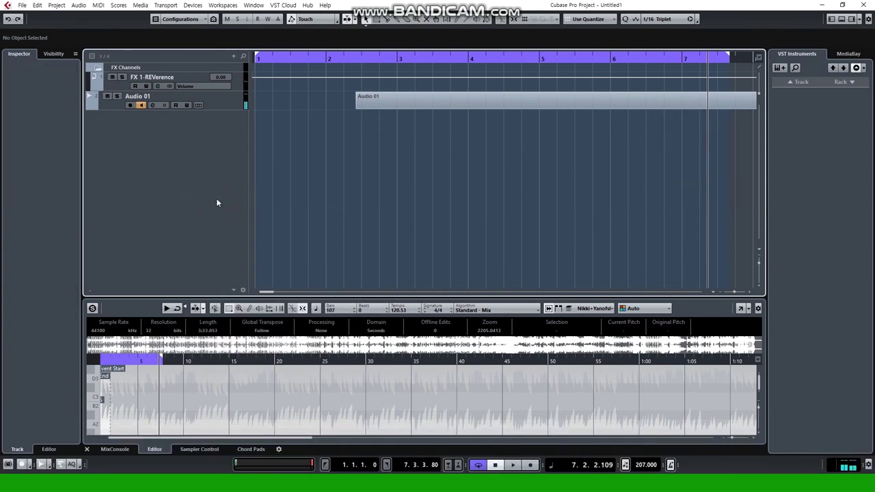
Look through the commands offered for the empty track list area and the Audio 01 track for a way to restore the hidden track.
{"action": "right_click", "coordinate": [166, 147]}
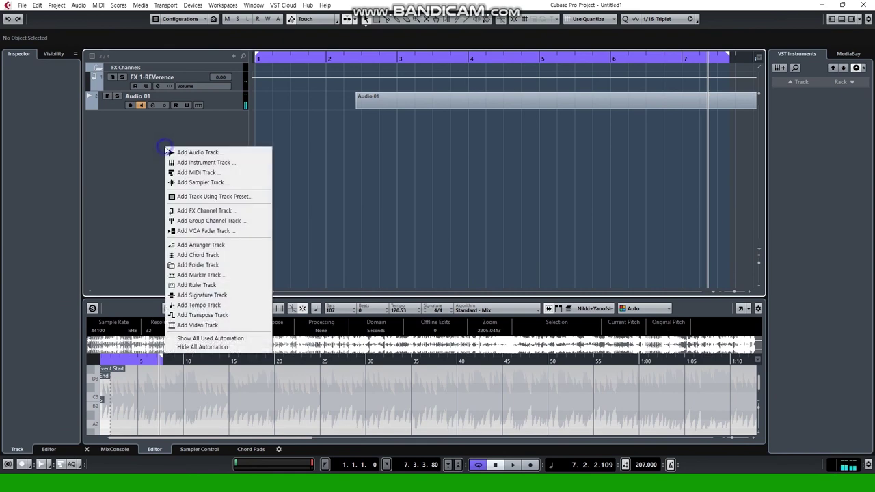
{"action": "left_click", "coordinate": [135, 168]}
{"action": "right_click", "coordinate": [136, 167]}
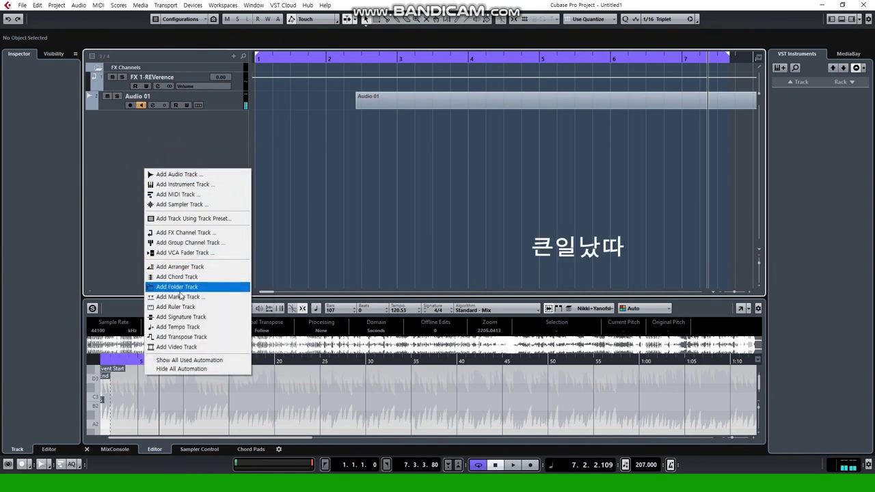
{"action": "left_click", "coordinate": [179, 135]}
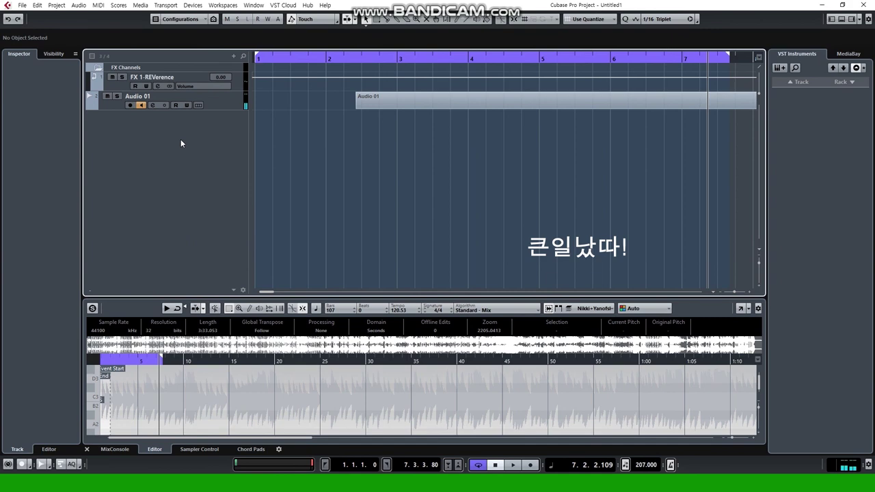
{"action": "right_click", "coordinate": [181, 142]}
{"action": "right_click", "coordinate": [218, 106]}
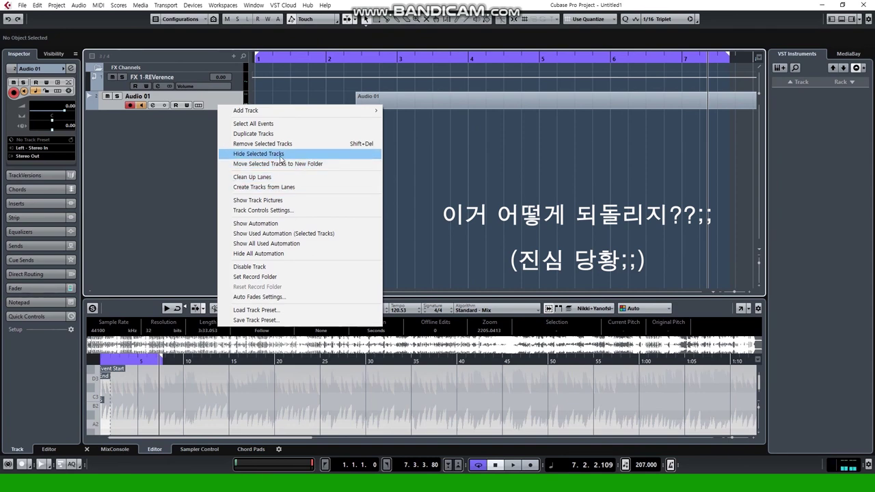
{"action": "left_click", "coordinate": [223, 100]}
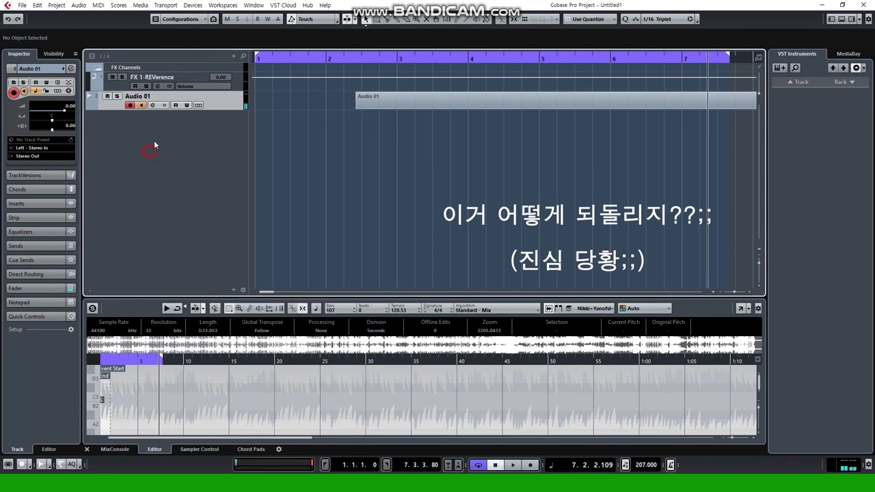
Make the hidden "Take The A Train" track visible again in the track visibility list, then return to the Inspector.
{"action": "left_click", "coordinate": [53, 55]}
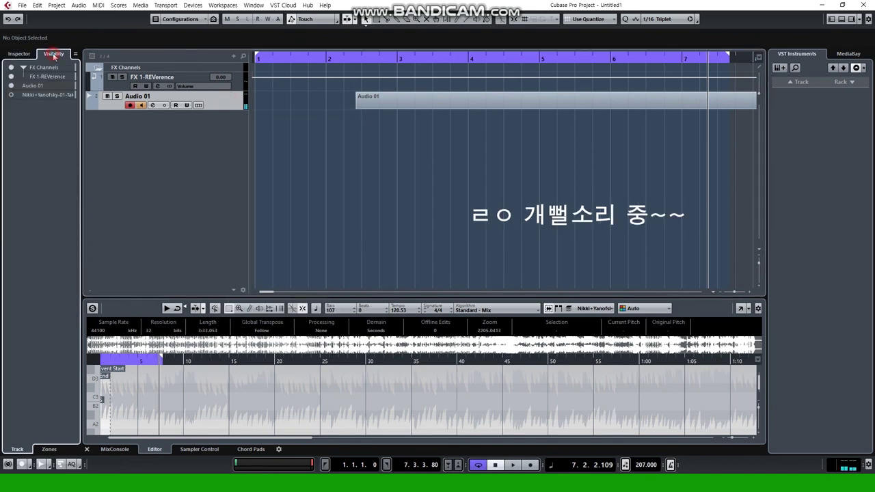
{"action": "left_click", "coordinate": [14, 96]}
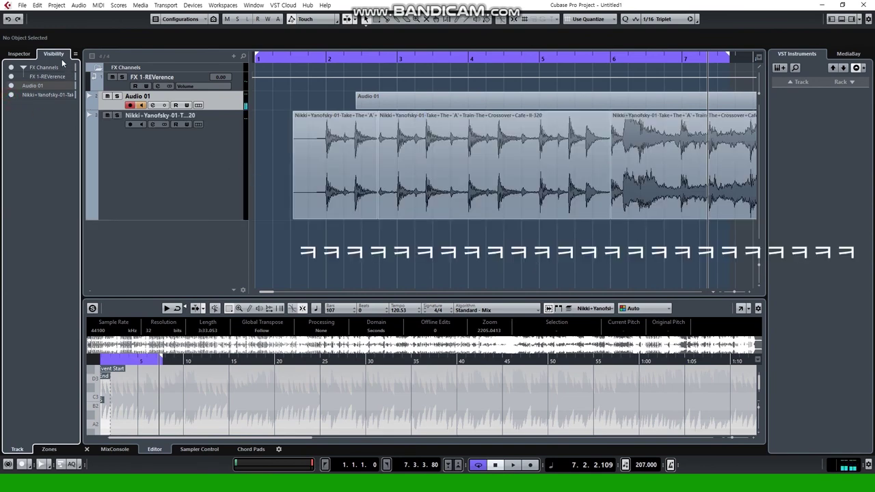
{"action": "left_click", "coordinate": [19, 54]}
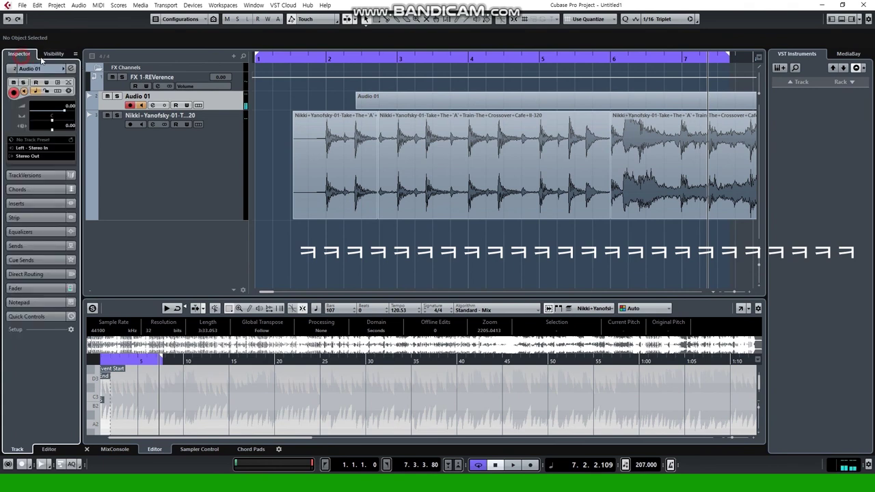
Switch the visibility of the "Take The A Train" track off and on, then do the same for Audio 01.
{"action": "left_click", "coordinate": [49, 56]}
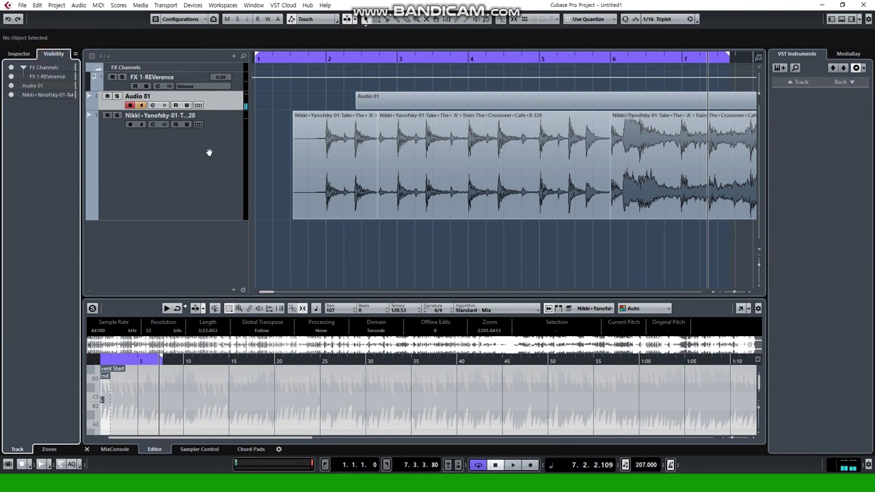
{"action": "left_click", "coordinate": [13, 96]}
{"action": "left_click", "coordinate": [12, 96]}
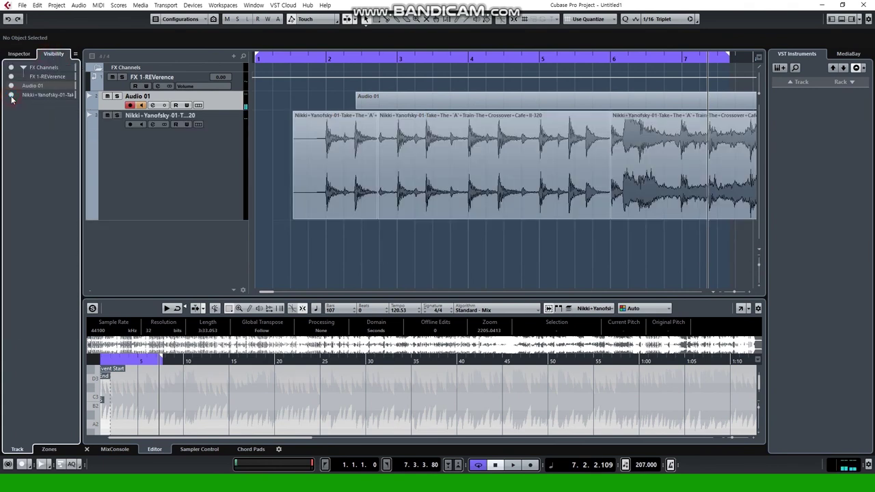
{"action": "left_click", "coordinate": [11, 86]}
{"action": "left_click", "coordinate": [10, 87]}
Select the "Take The A Train" track and move it to a new folder with Move Selected Tracks to New Folder.
{"action": "left_click", "coordinate": [220, 153]}
{"action": "left_click", "coordinate": [19, 54]}
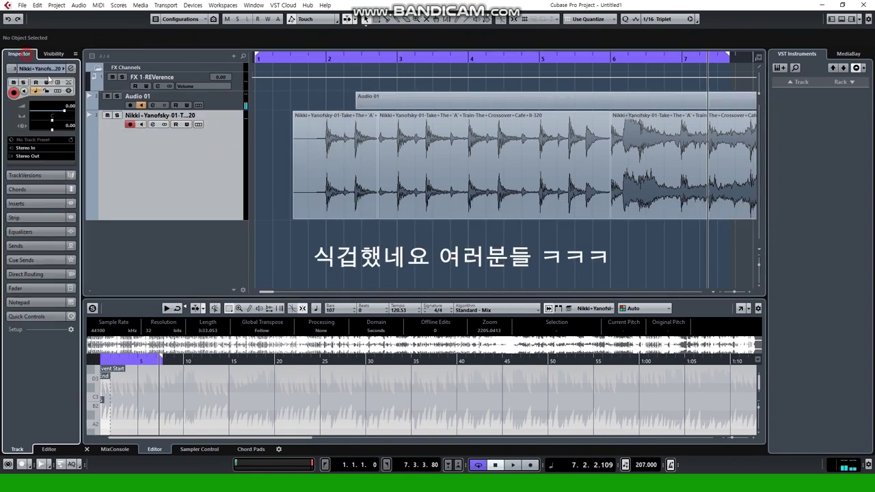
{"action": "right_click", "coordinate": [207, 151]}
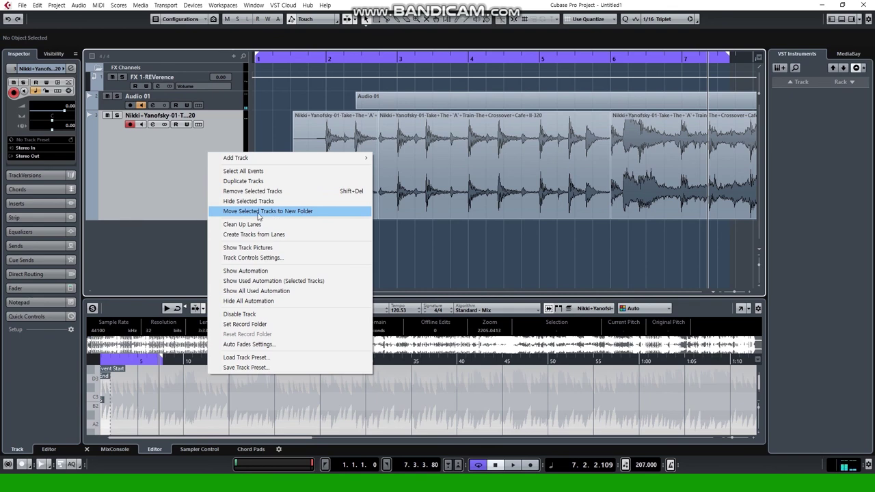
{"action": "left_click", "coordinate": [294, 218]}
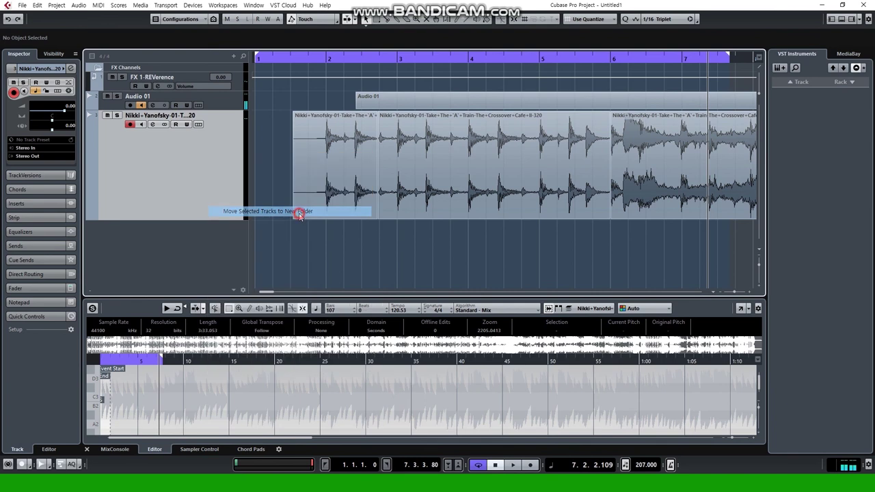
Select the new folder track, then collapse and expand it several times, leaving it expanded.
{"action": "left_click", "coordinate": [180, 141]}
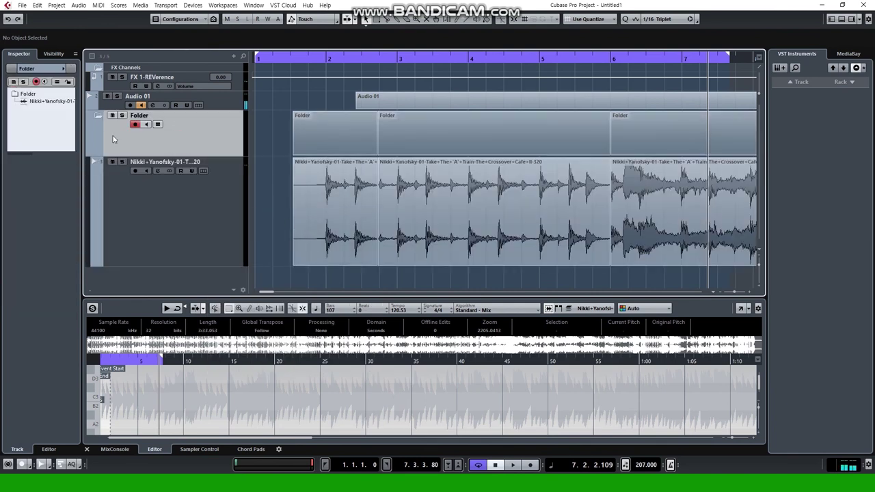
{"action": "left_click", "coordinate": [97, 118]}
{"action": "left_click", "coordinate": [97, 118]}
{"action": "left_click", "coordinate": [97, 118]}
{"action": "left_click", "coordinate": [96, 118]}
{"action": "left_click", "coordinate": [96, 118]}
{"action": "left_click", "coordinate": [97, 118]}
Apply Create Tracks from Lanes to the "Take The A Train" track in the folder and open Track Controls Settings for the resulting track.
{"action": "right_click", "coordinate": [229, 142]}
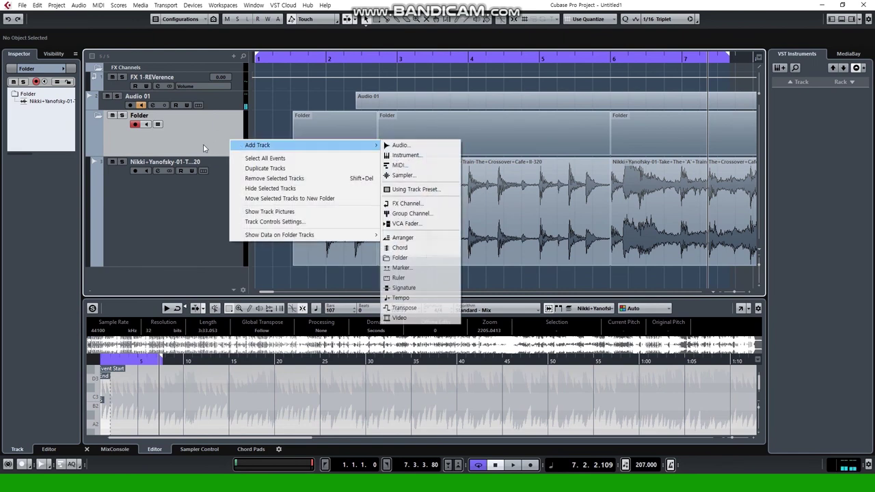
{"action": "right_click", "coordinate": [198, 220]}
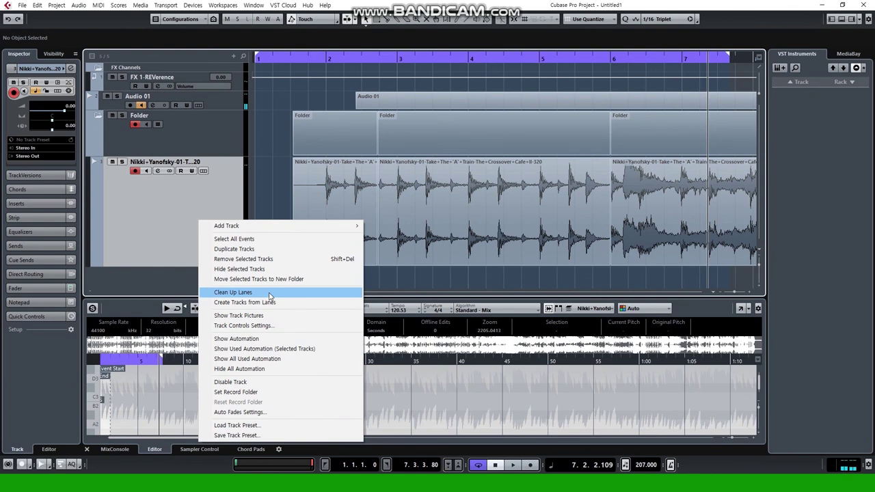
{"action": "right_click", "coordinate": [180, 216]}
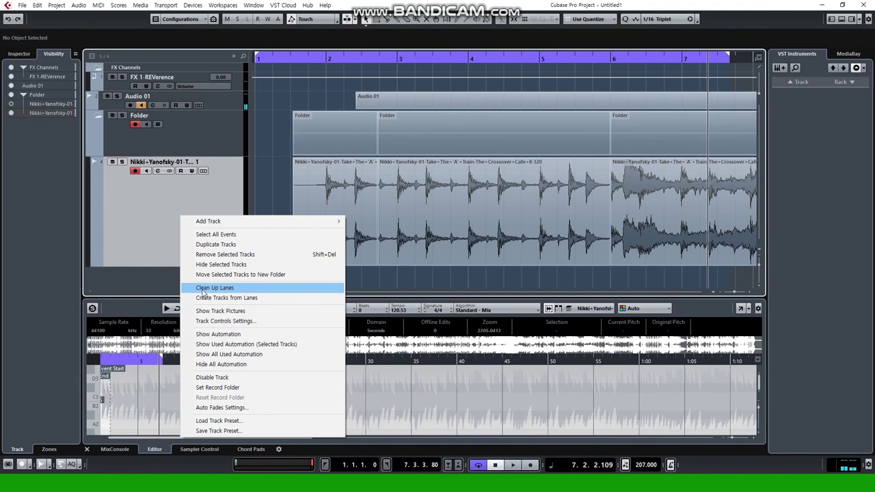
{"action": "left_click", "coordinate": [258, 321]}
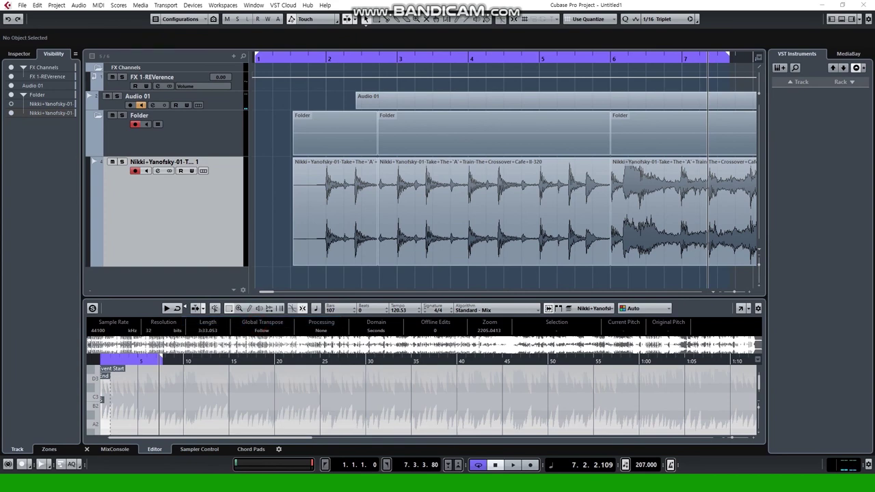
Show the automation lane of the "Take The A Train" track in the folder and hide it again, twice.
{"action": "right_click", "coordinate": [160, 225]}
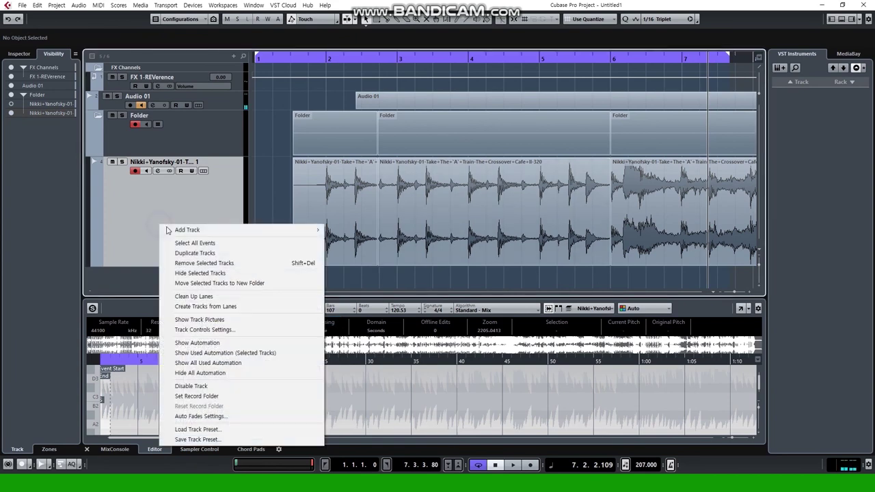
{"action": "left_click", "coordinate": [231, 345]}
{"action": "right_click", "coordinate": [185, 190]}
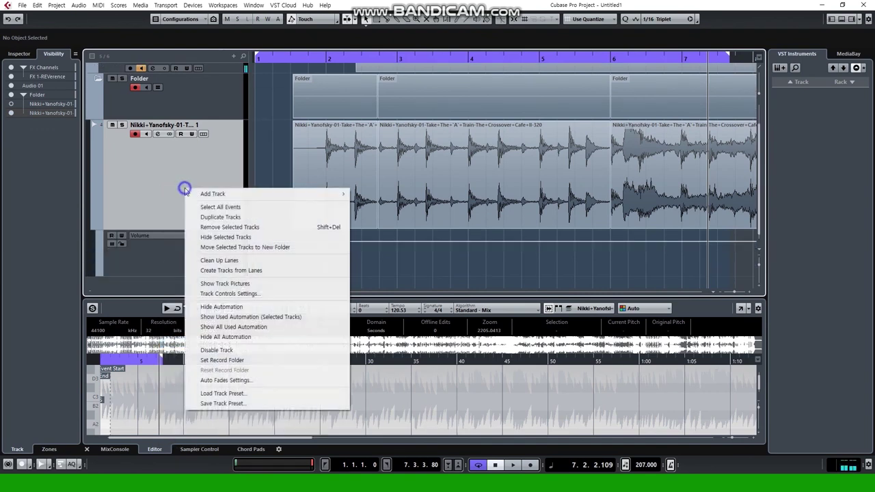
{"action": "left_click", "coordinate": [231, 307]}
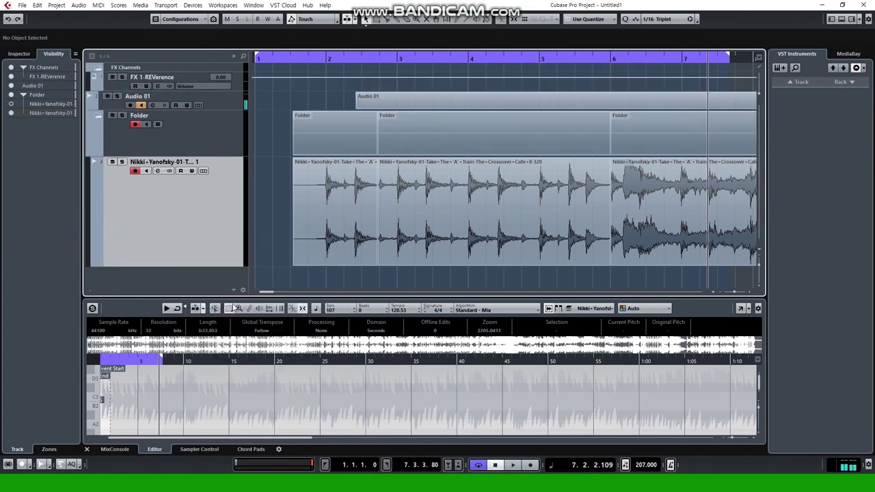
{"action": "right_click", "coordinate": [165, 222]}
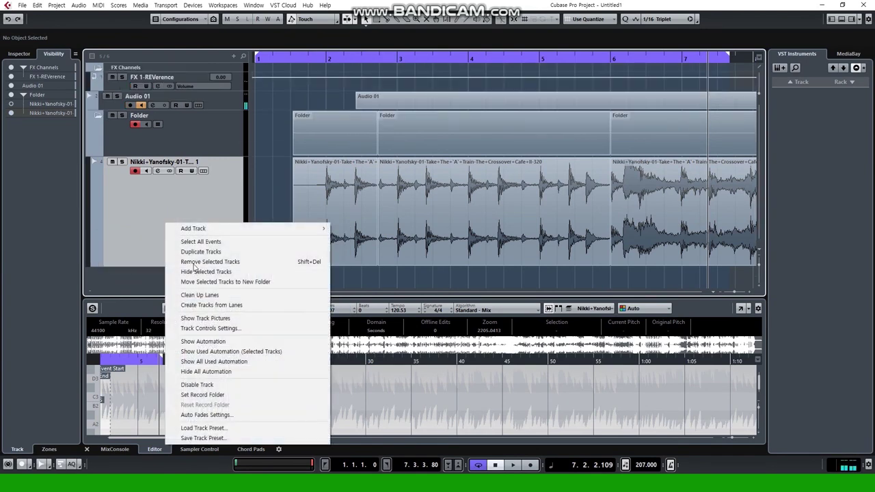
{"action": "left_click", "coordinate": [212, 339]}
{"action": "right_click", "coordinate": [161, 184]}
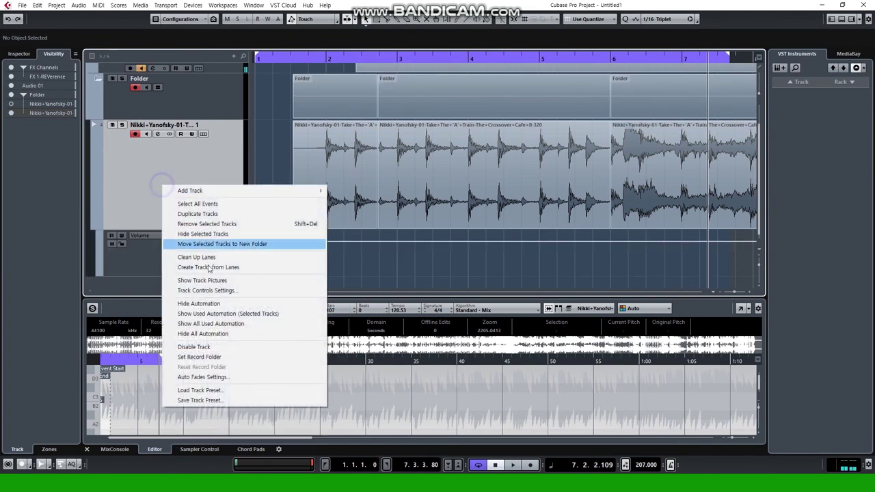
{"action": "left_click", "coordinate": [208, 305]}
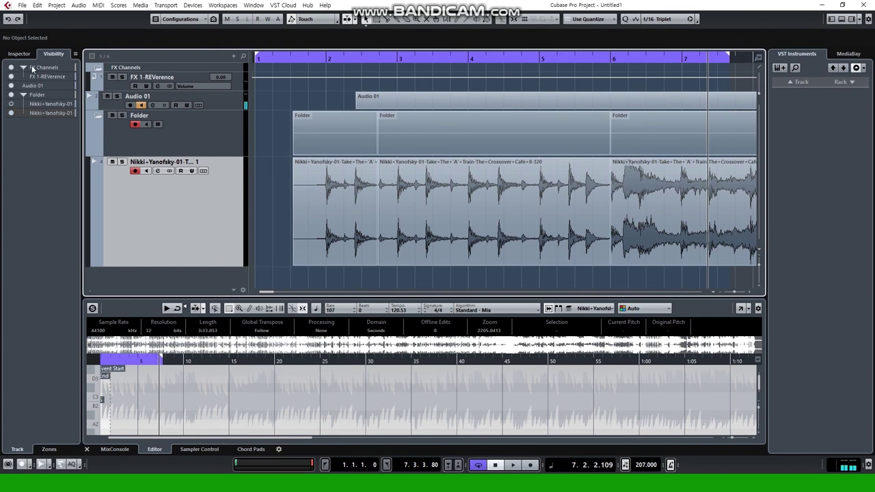
Disable the "Take The A Train" track in the folder, select its first event, and enable the track again.
{"action": "right_click", "coordinate": [175, 214]}
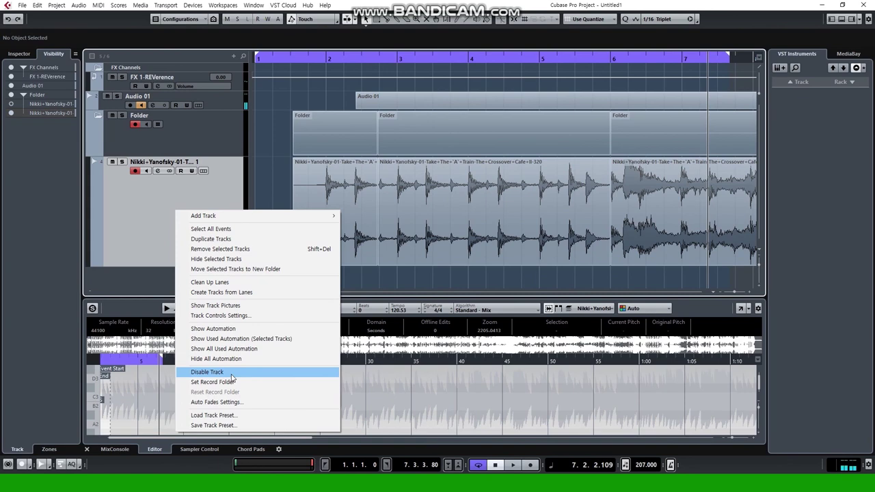
{"action": "left_click", "coordinate": [207, 372]}
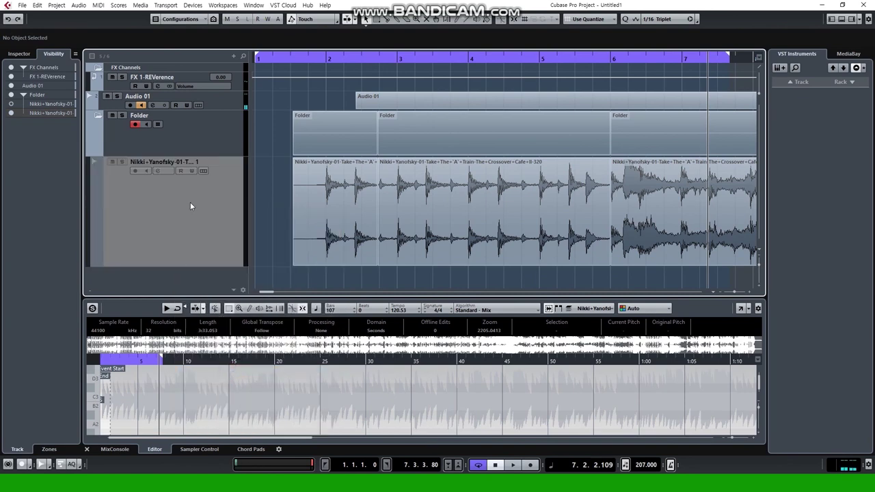
{"action": "left_click", "coordinate": [308, 223]}
{"action": "right_click", "coordinate": [155, 211]}
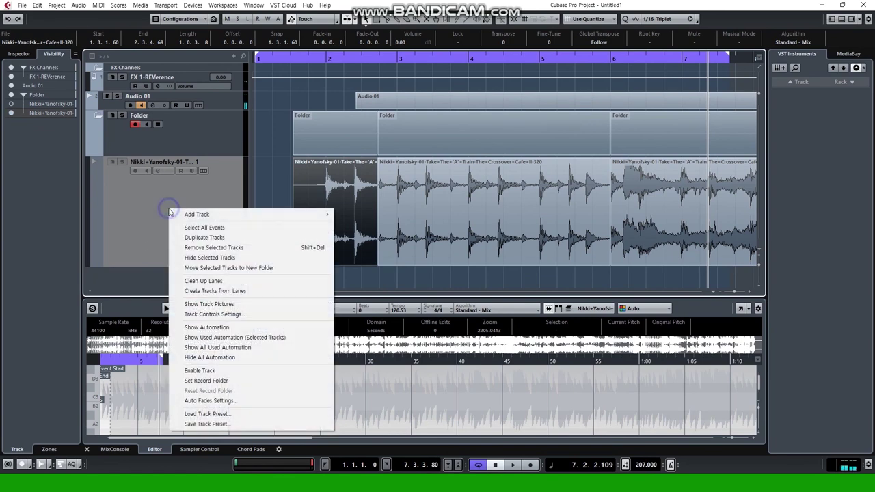
{"action": "left_click", "coordinate": [212, 371]}
Open the Set Record Folder dialog for the "Take The A Train" track, then cancel it.
{"action": "right_click", "coordinate": [186, 212]}
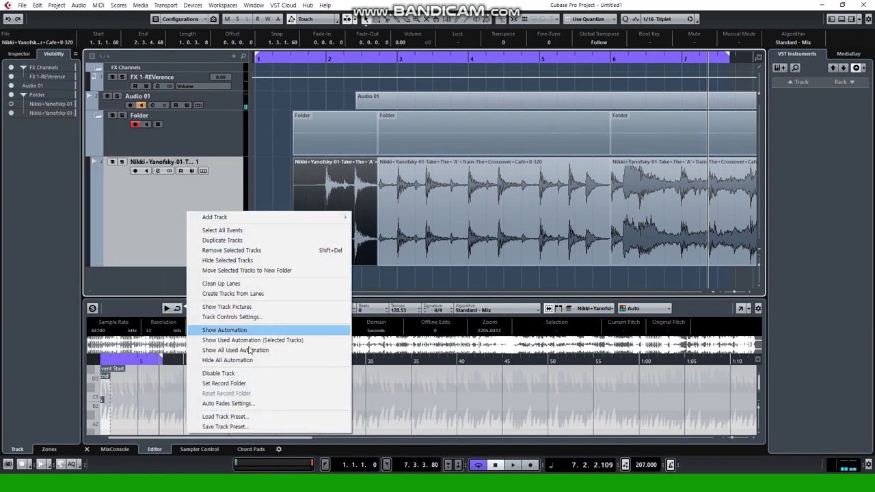
{"action": "left_click", "coordinate": [243, 384]}
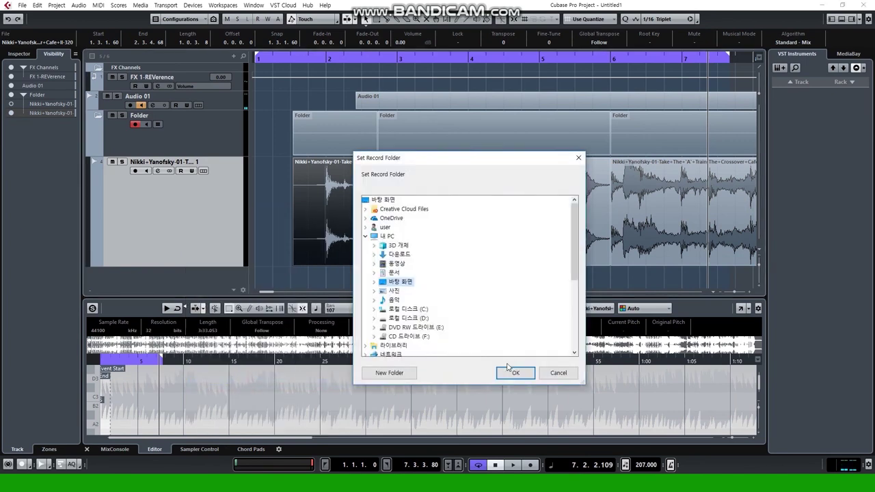
{"action": "left_click", "coordinate": [558, 373]}
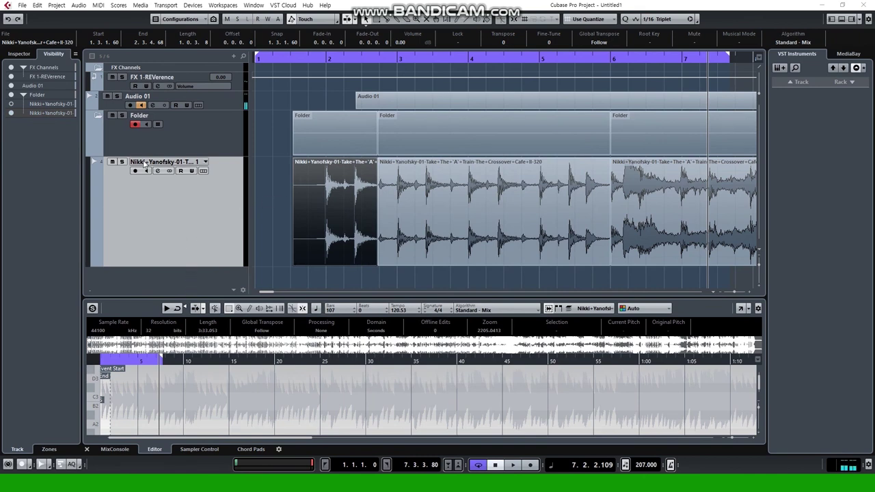
Show the Inspector for the "Take The A Train" track in the folder and open its Load Track Preset browser.
{"action": "right_click", "coordinate": [174, 210]}
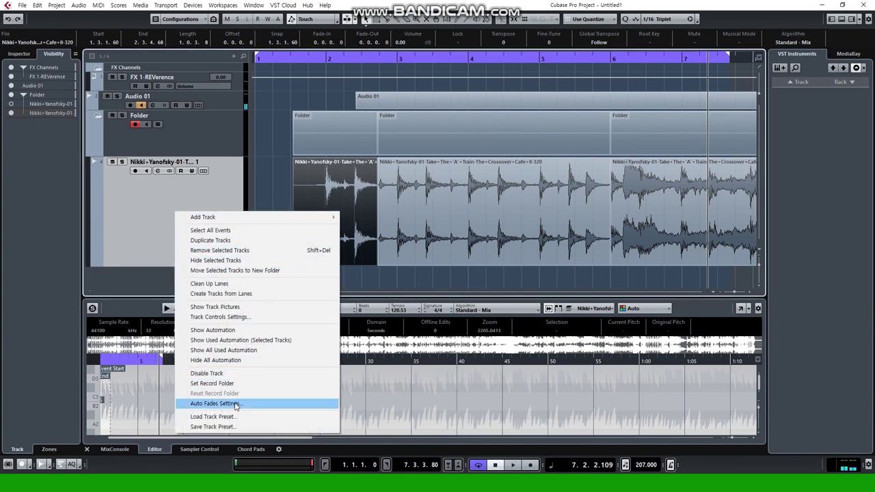
{"action": "left_click", "coordinate": [135, 245]}
{"action": "left_click", "coordinate": [19, 54]}
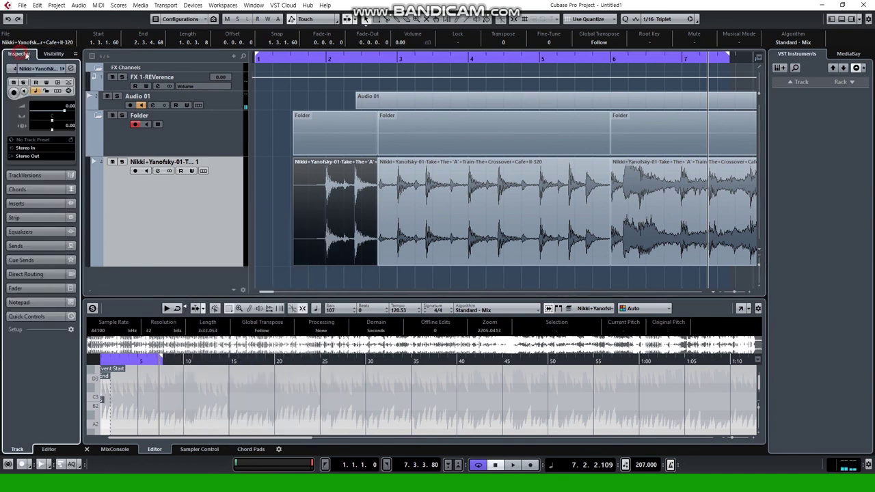
{"action": "right_click", "coordinate": [157, 206]}
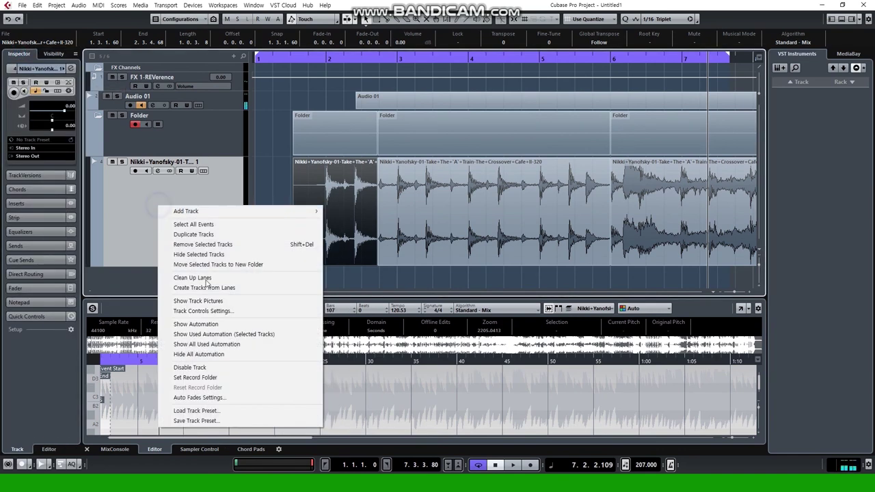
{"action": "left_click", "coordinate": [228, 414]}
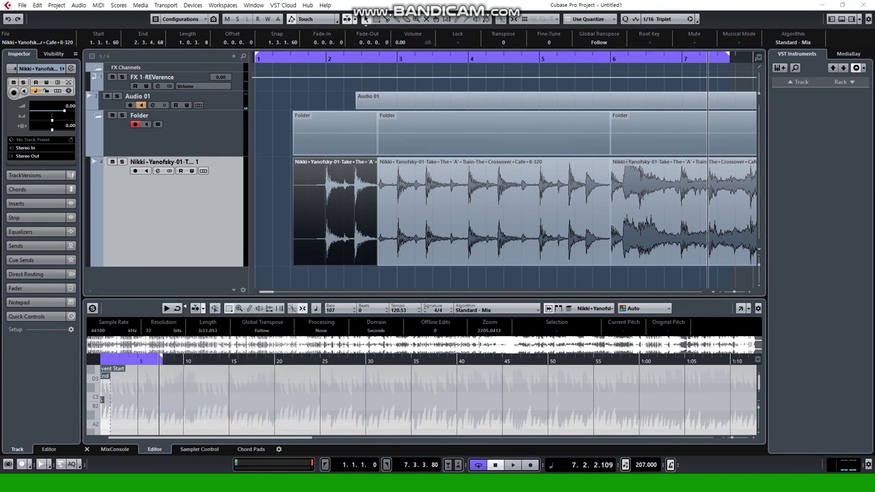
{"action": "left_click", "coordinate": [171, 197]}
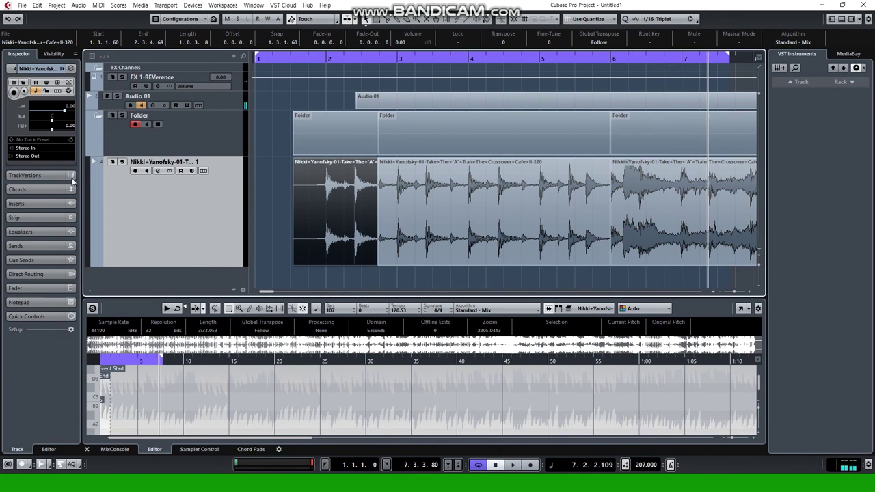
{"action": "left_click", "coordinate": [38, 140]}
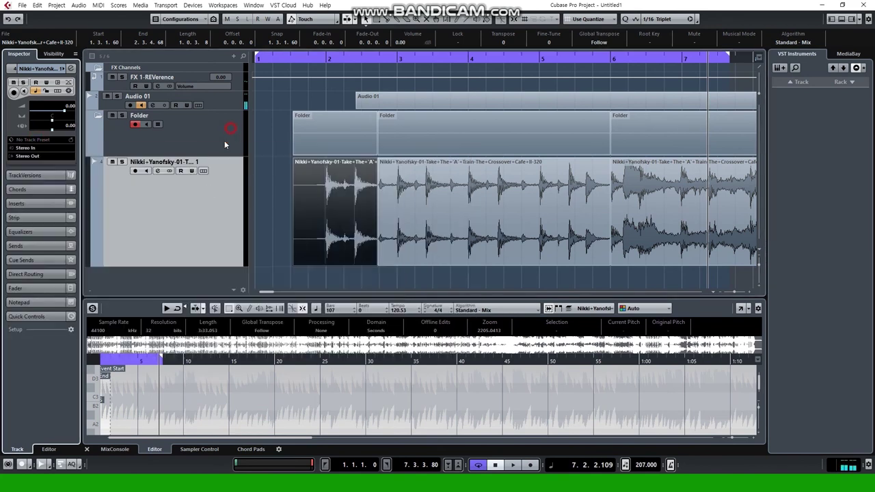
{"action": "right_click", "coordinate": [192, 223]}
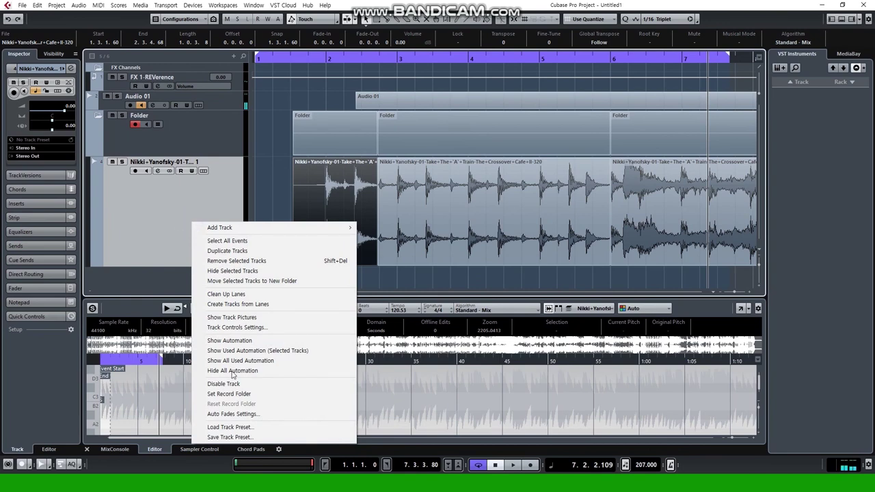
{"action": "left_click", "coordinate": [158, 198]}
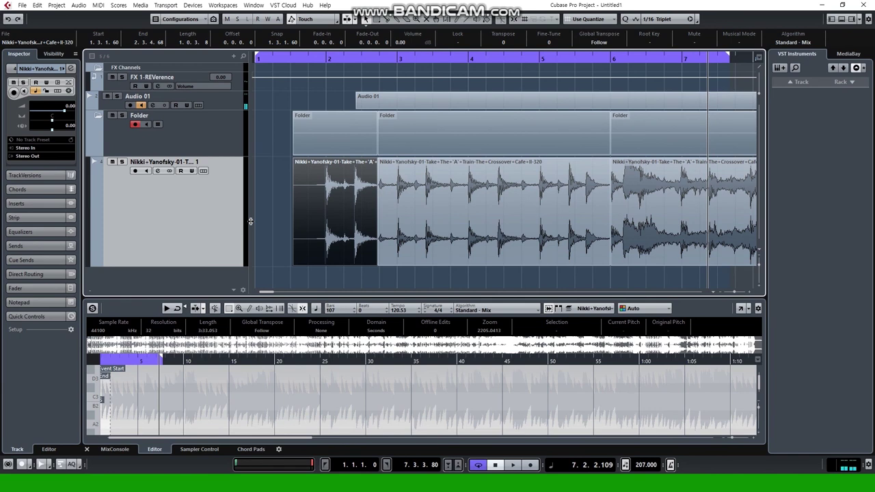
{"action": "right_click", "coordinate": [164, 201]}
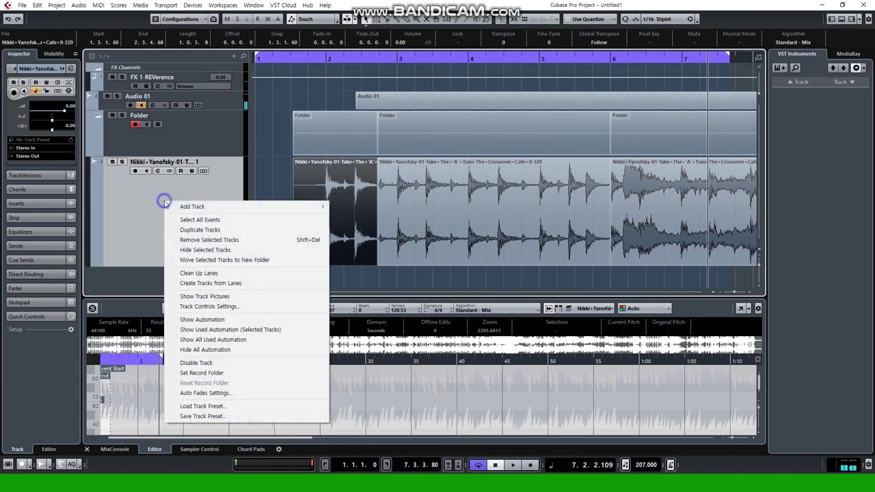
{"action": "left_click", "coordinate": [148, 215]}
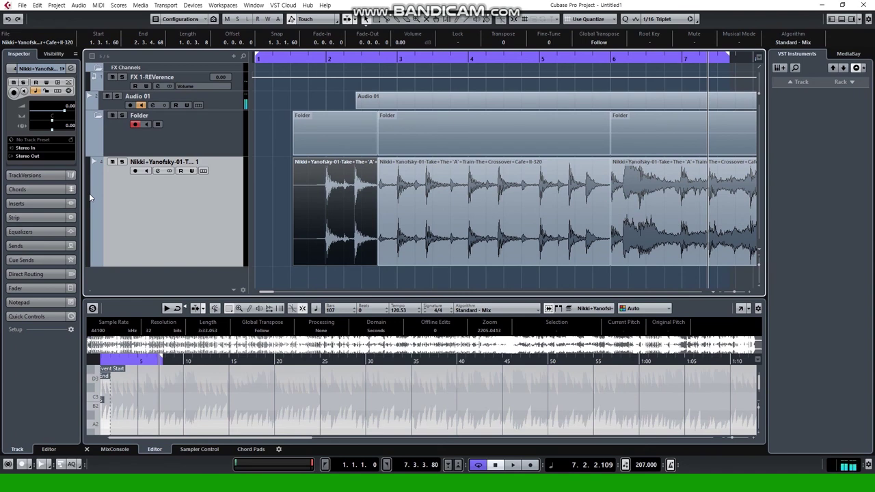
Expand the Inserts section in the Inspector and select the Audio 01 track.
{"action": "left_click", "coordinate": [32, 203]}
{"action": "left_click", "coordinate": [43, 132]}
{"action": "left_click", "coordinate": [232, 281]}
{"action": "left_click", "coordinate": [223, 102]}
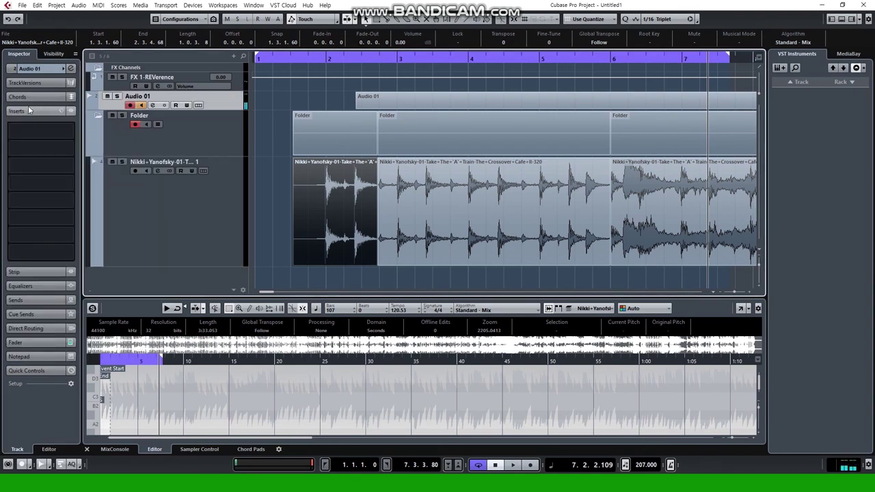
Delete the audio event on the Audio 01 track and rename the track vocal.
{"action": "left_click", "coordinate": [374, 97]}
{"action": "key", "text": "Delete"}
{"action": "left_click", "coordinate": [227, 98]}
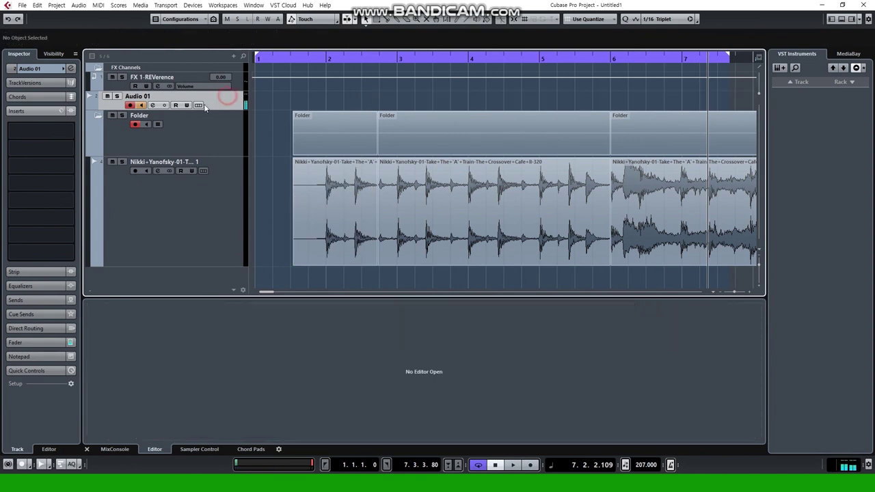
{"action": "double_click", "coordinate": [137, 96]}
{"action": "type", "text": "vocal"}
{"action": "key", "text": "Return"}
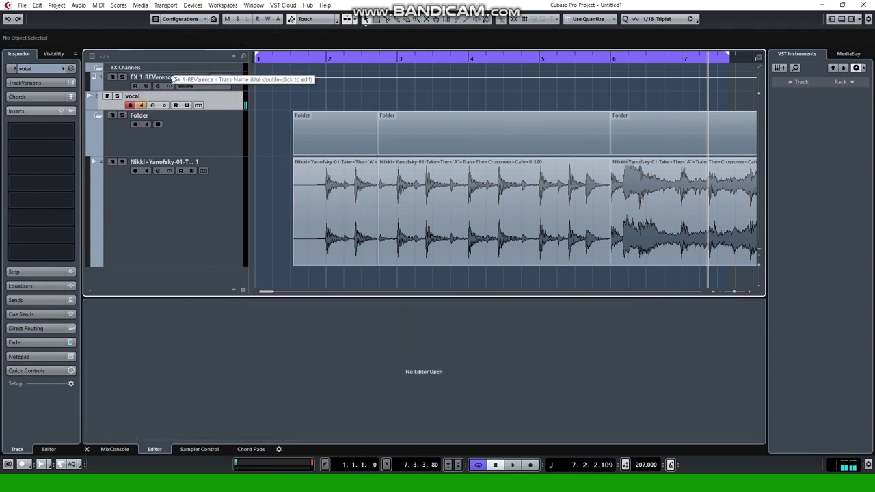
Load the Frequency EQ into the vocal track's first insert slot and close its plug-in window.
{"action": "left_click", "coordinate": [30, 129]}
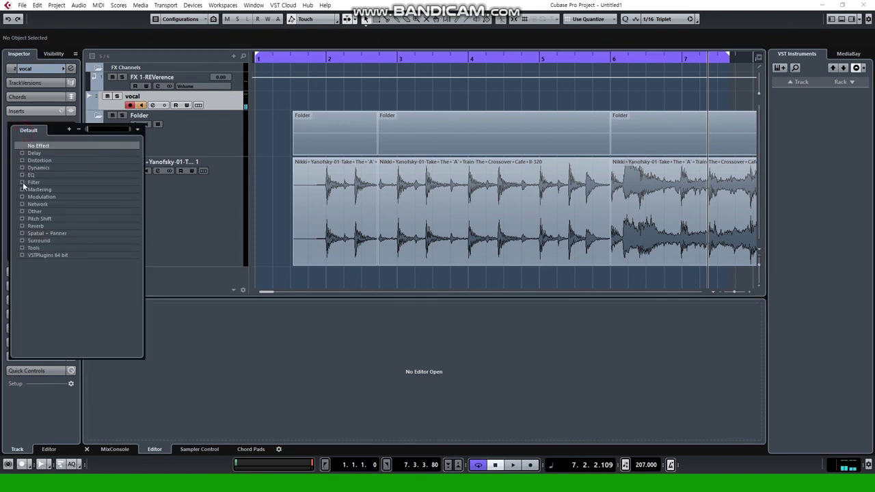
{"action": "left_click", "coordinate": [24, 176]}
{"action": "left_click", "coordinate": [22, 175]}
{"action": "left_click", "coordinate": [51, 196]}
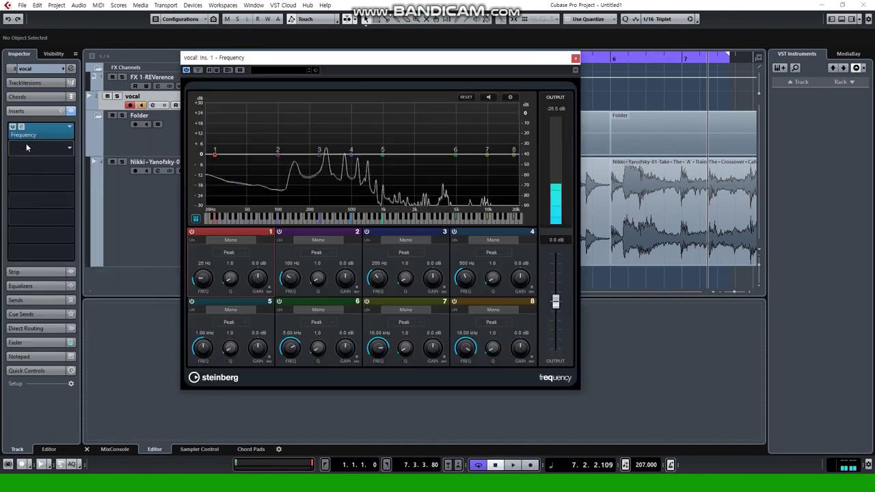
{"action": "left_click", "coordinate": [576, 58]}
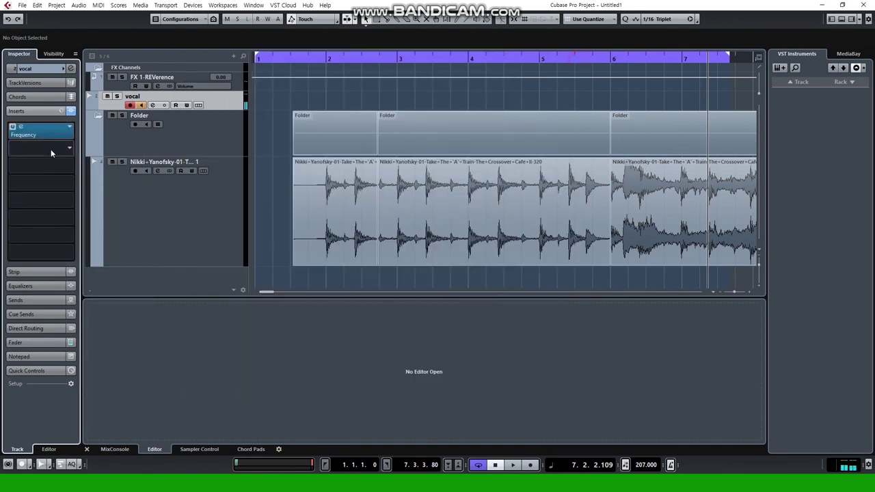
Load the Compressor into the vocal track's second insert slot, leaving the third slot empty.
{"action": "left_click", "coordinate": [41, 132]}
{"action": "left_click", "coordinate": [24, 186]}
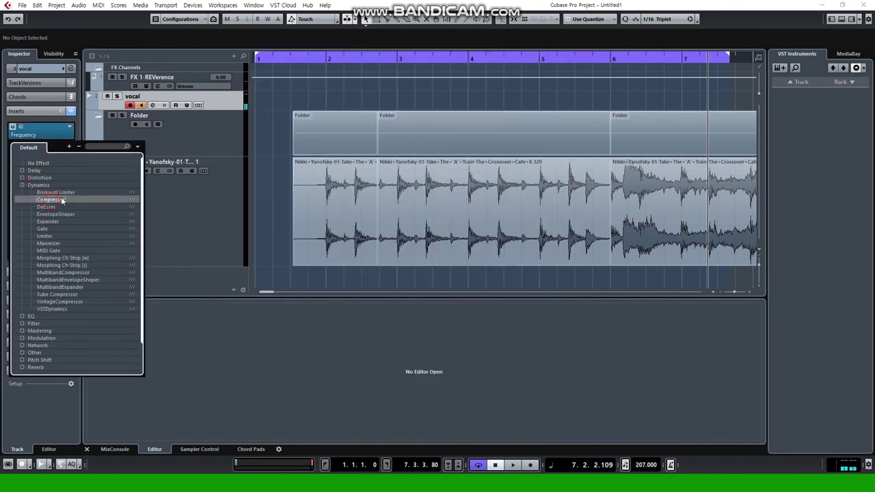
{"action": "left_click", "coordinate": [51, 201]}
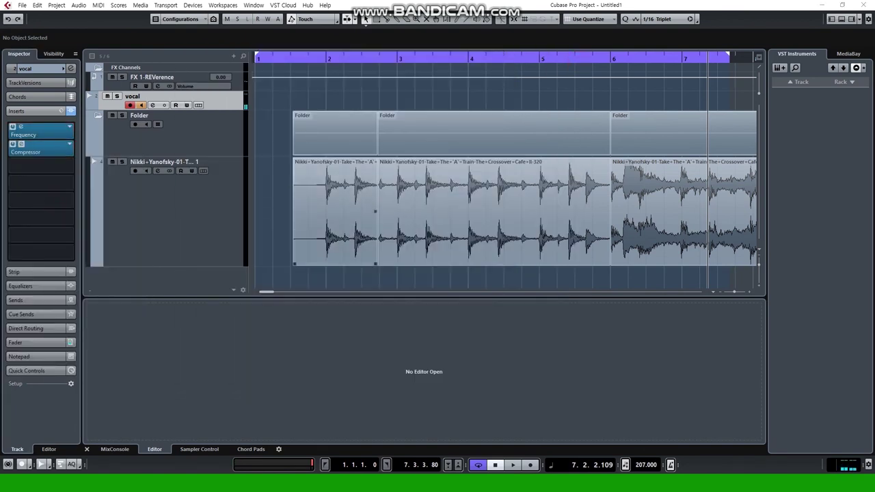
{"action": "left_click", "coordinate": [39, 162]}
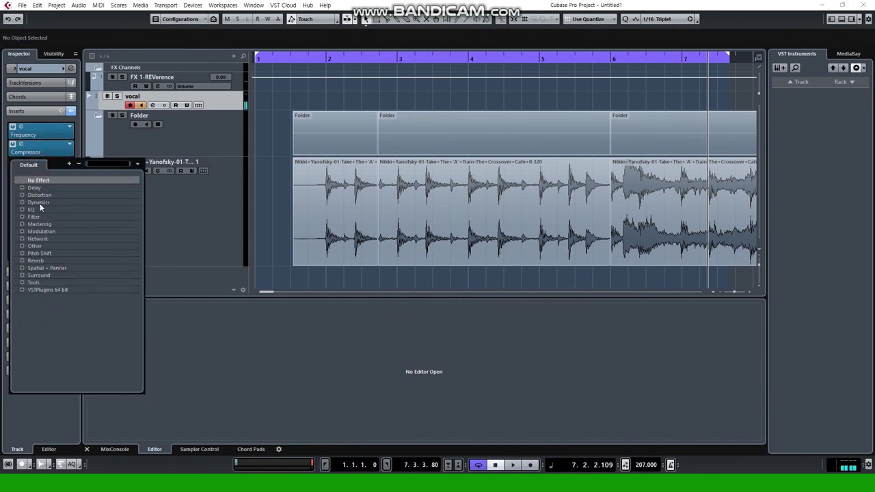
{"action": "left_click", "coordinate": [183, 279]}
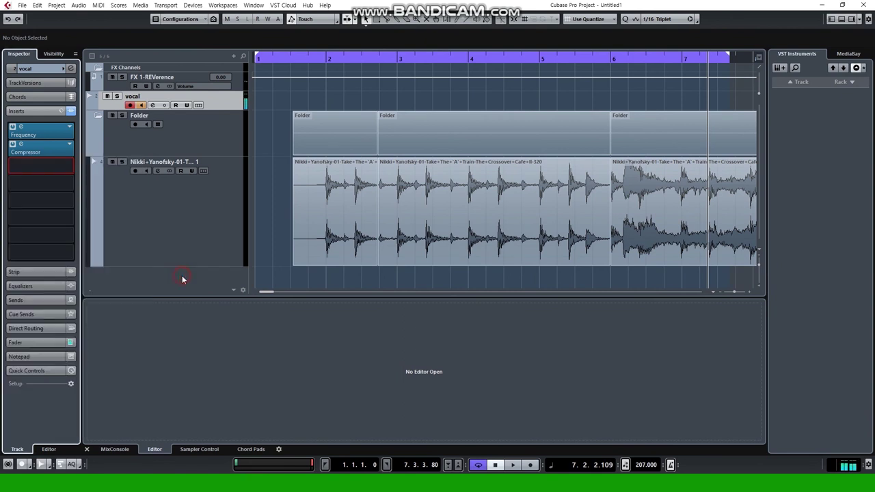
In Frequency, set band 4 to 471 Hz/5.3 dB, band 5 to 1.02 kHz/-6.1 dB, band 6 to 5.27 kHz/-12.5 dB, band 8 to 16.04 kHz/8.2 dB.
{"action": "left_click", "coordinate": [21, 129]}
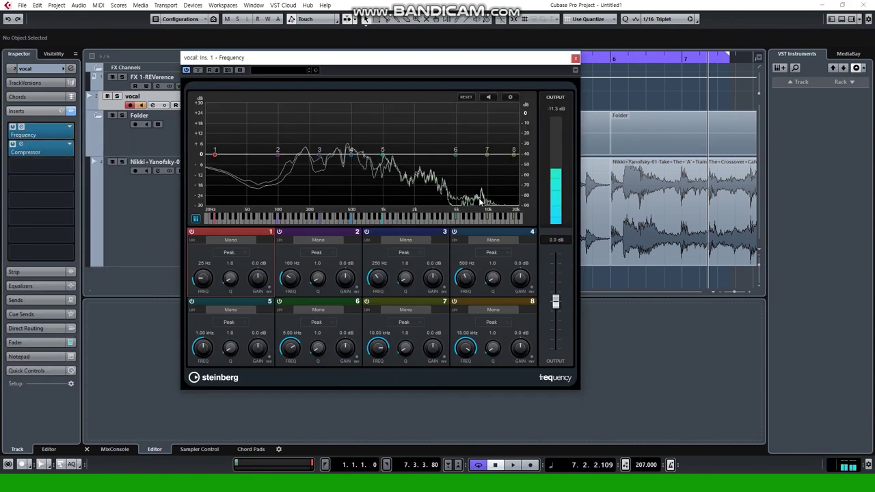
{"action": "left_click", "coordinate": [455, 156]}
{"action": "left_click_drag", "start_coordinate": [455, 156], "coordinate": [459, 178]}
{"action": "left_click_drag", "start_coordinate": [382, 157], "coordinate": [348, 145]}
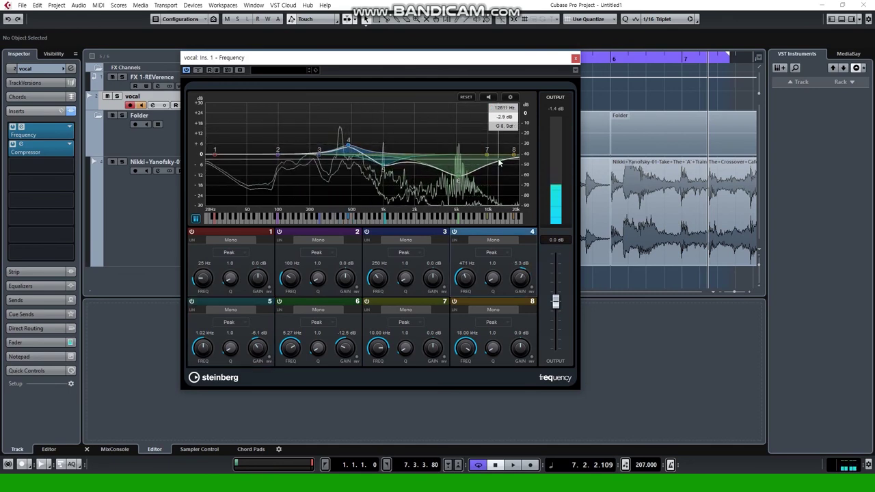
{"action": "left_click_drag", "start_coordinate": [513, 154], "coordinate": [509, 136]}
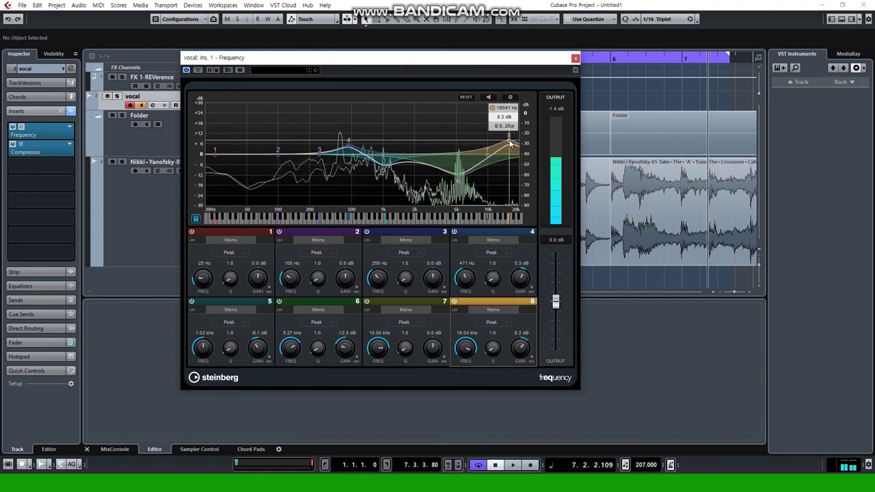
Raise Frequency band 6 to 4.2 dB at 4.92 kHz and close the plug-in window.
{"action": "left_click_drag", "start_coordinate": [459, 177], "coordinate": [458, 146]}
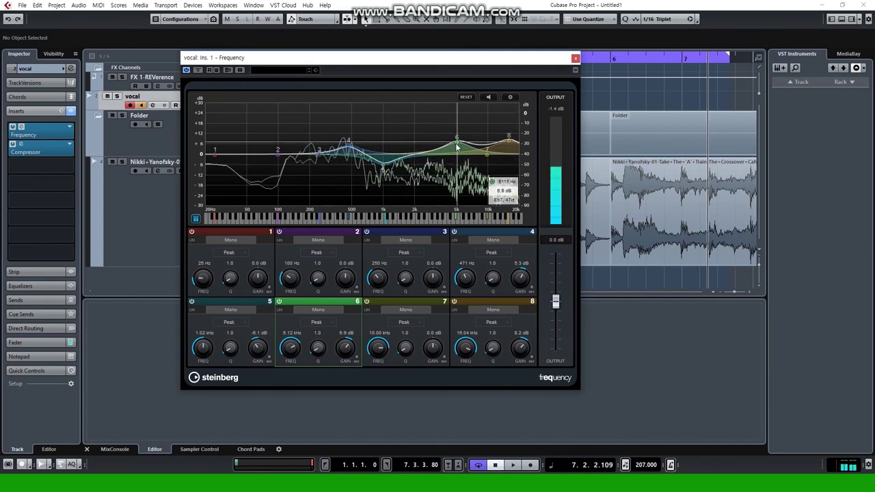
{"action": "mouse_move", "coordinate": [457, 138]}
{"action": "left_mouse_down"}
{"action": "mouse_move", "coordinate": [455, 155]}
{"action": "mouse_move", "coordinate": [454, 140]}
{"action": "left_mouse_up"}
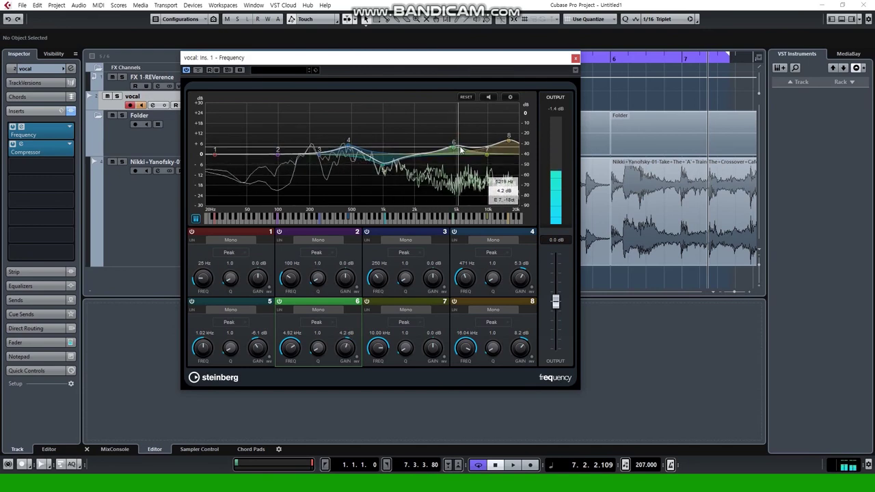
{"action": "left_click", "coordinate": [576, 58]}
Save the vocal track's settings as a track preset named vocal.
{"action": "right_click", "coordinate": [224, 107]}
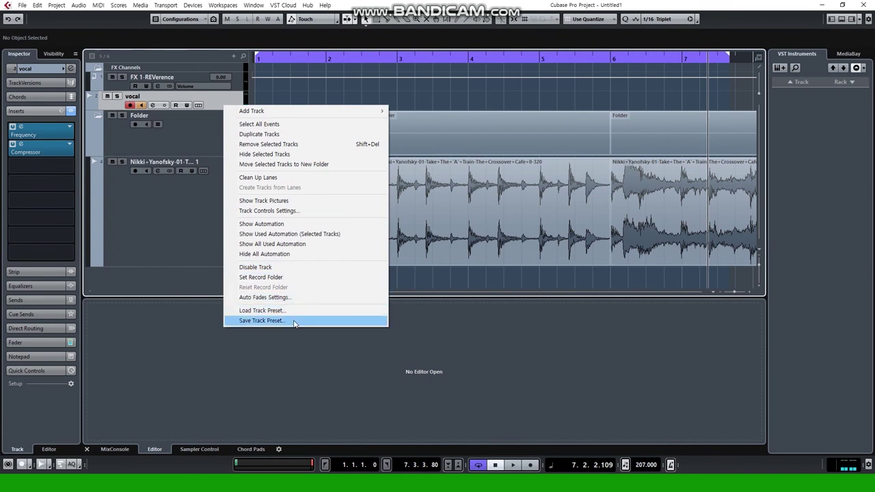
{"action": "left_click", "coordinate": [281, 322]}
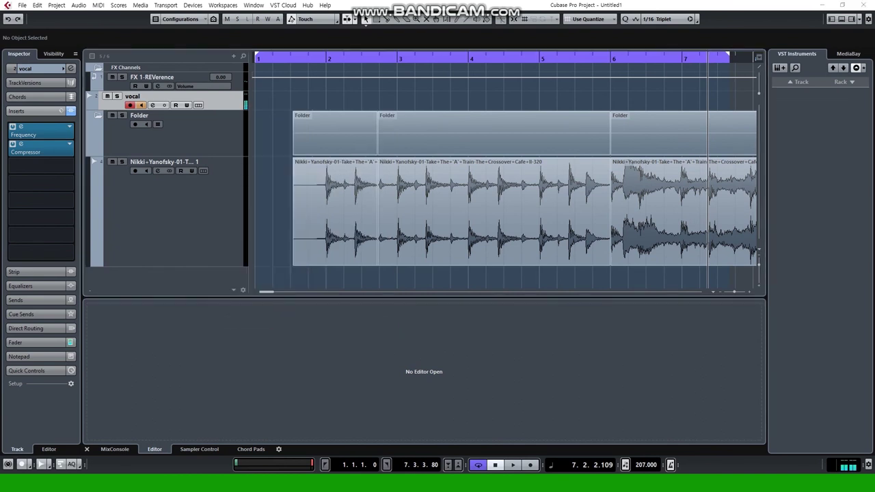
{"action": "left_click", "coordinate": [316, 322]}
{"action": "type", "text": "vocal"}
{"action": "left_click", "coordinate": [402, 339]}
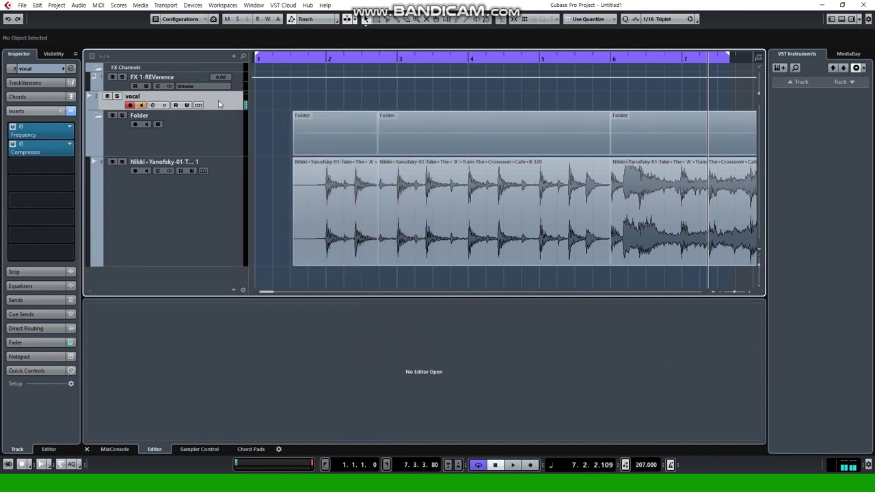
Turn off the Frequency and Compressor inserts on the vocal track.
{"action": "left_click", "coordinate": [13, 127]}
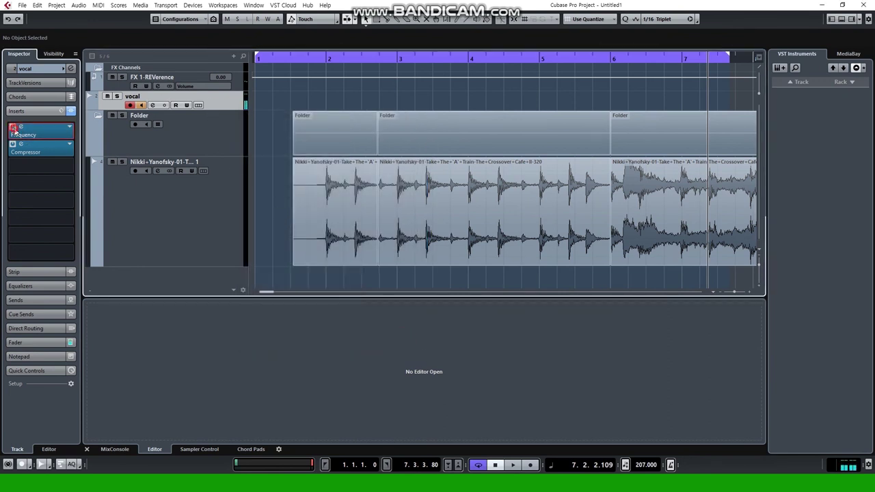
{"action": "left_click", "coordinate": [13, 145]}
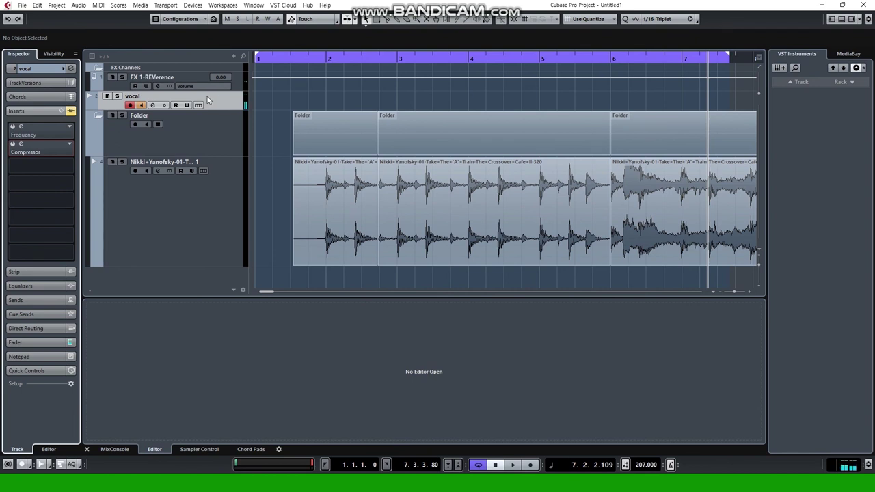
{"action": "left_click", "coordinate": [56, 7]}
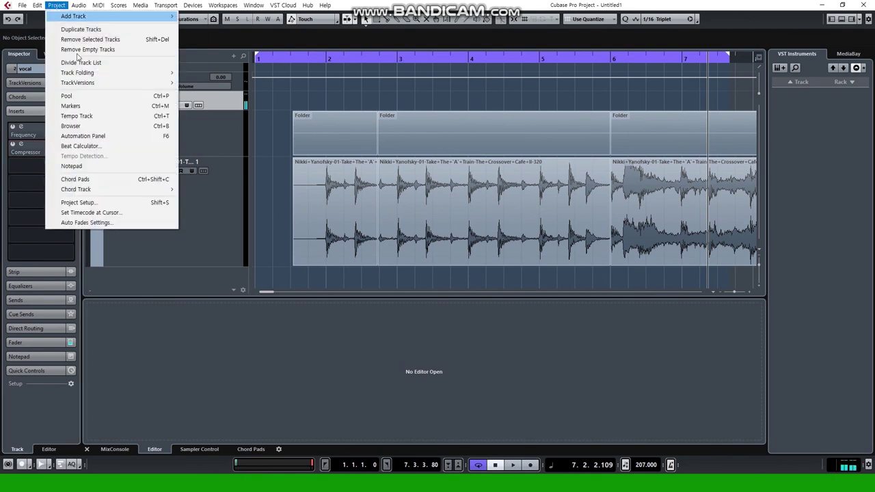
{"action": "mouse_move", "coordinate": [37, 6]}
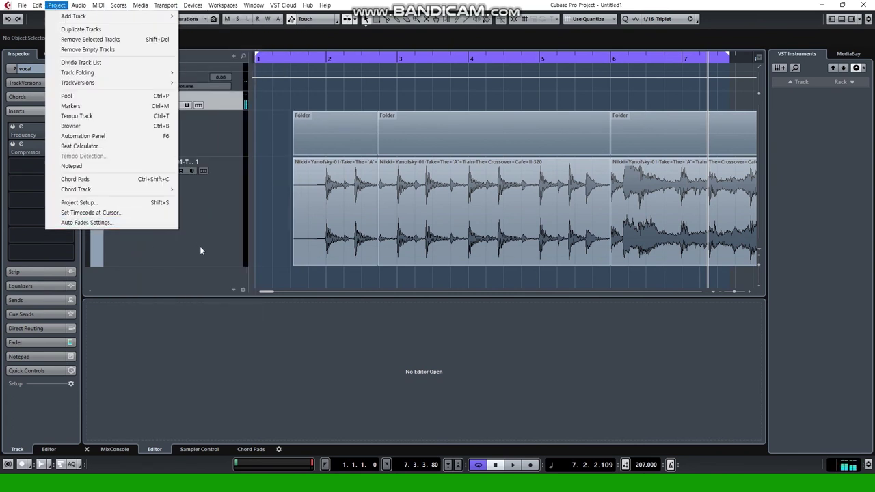
{"action": "left_click", "coordinate": [200, 246]}
{"action": "right_click", "coordinate": [183, 198]}
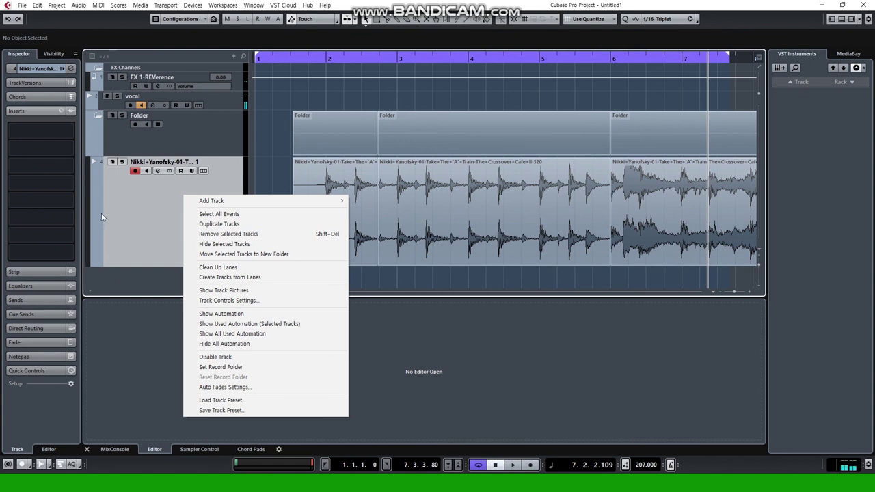
{"action": "left_click", "coordinate": [132, 213]}
{"action": "right_click", "coordinate": [132, 212]}
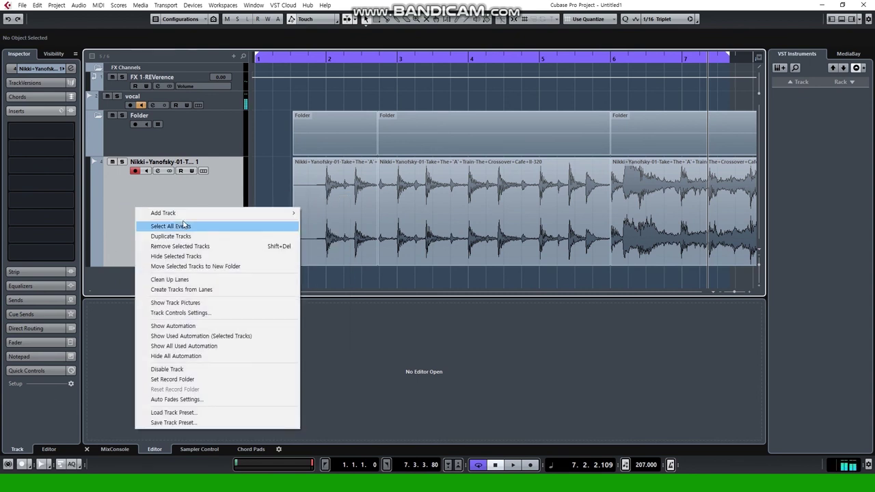
{"action": "left_click", "coordinate": [143, 189]}
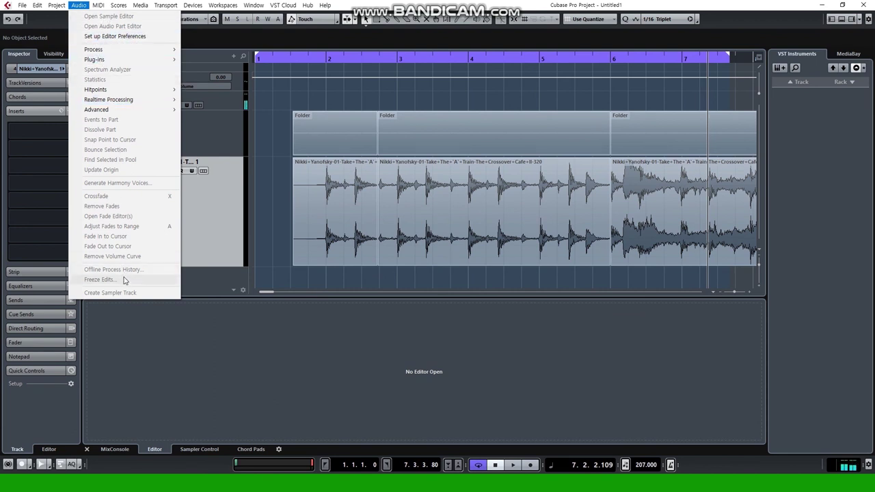
{"action": "mouse_move", "coordinate": [116, 52]}
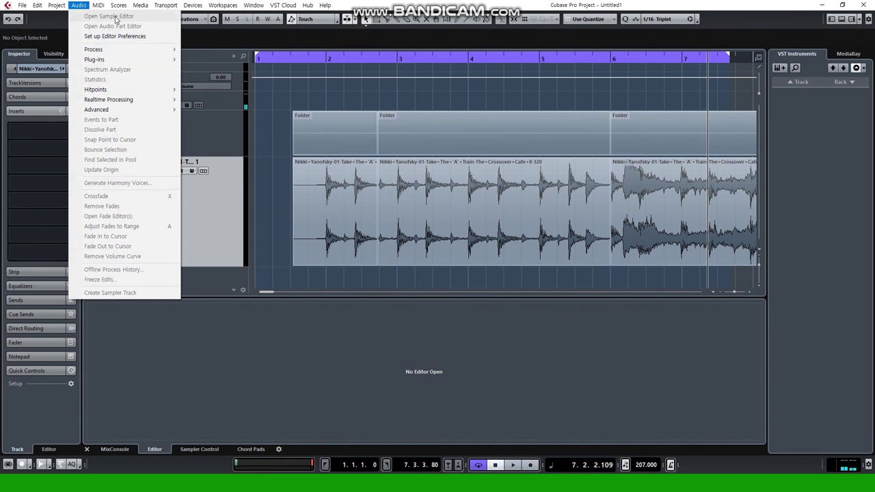
{"action": "left_click", "coordinate": [98, 6]}
{"action": "left_click", "coordinate": [99, 6]}
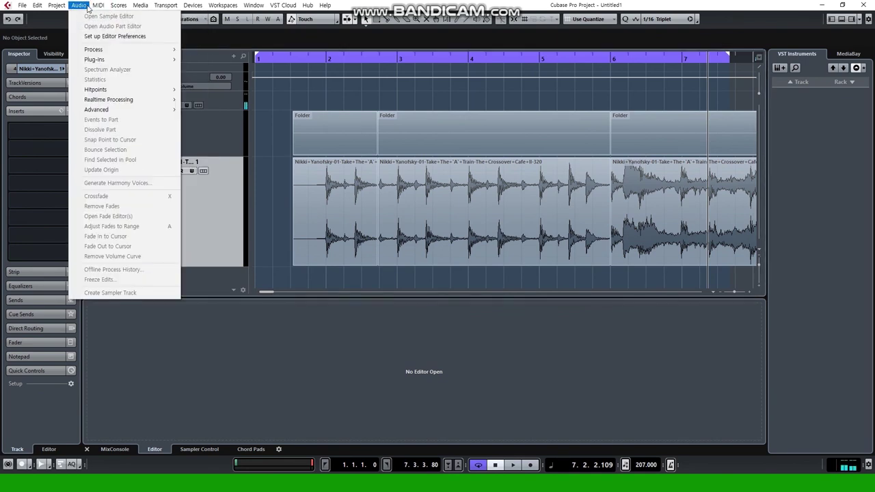
{"action": "left_click", "coordinate": [89, 8]}
{"action": "left_click", "coordinate": [85, 7]}
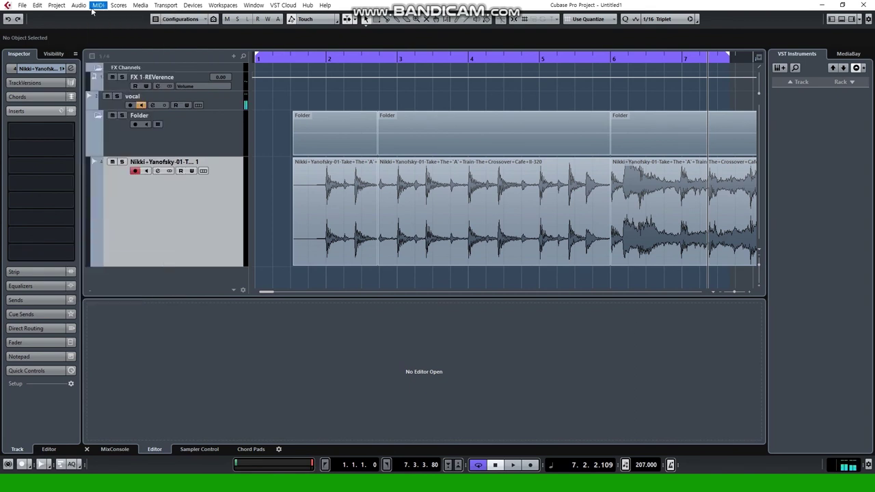
{"action": "mouse_move", "coordinate": [96, 10]}
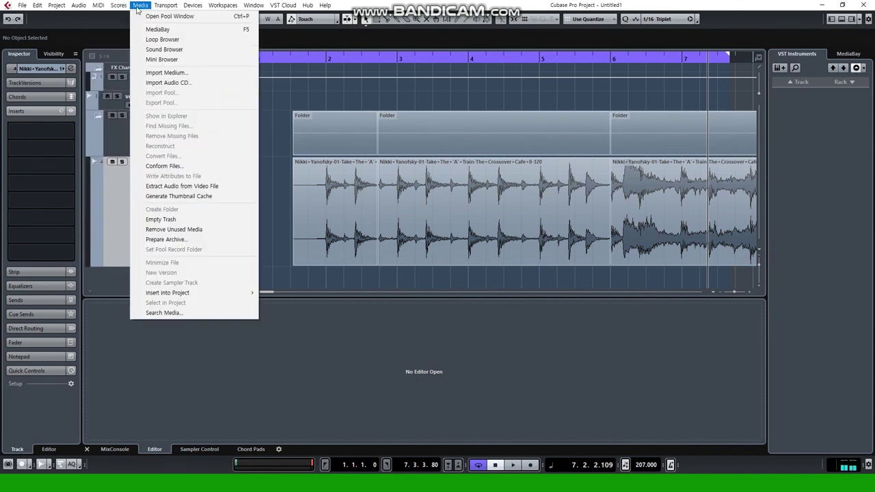
{"action": "mouse_move", "coordinate": [170, 7]}
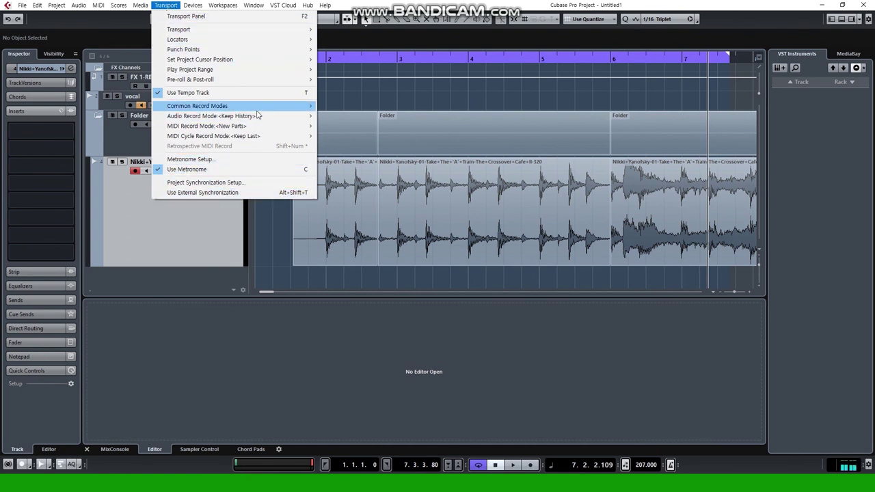
{"action": "left_click", "coordinate": [399, 93]}
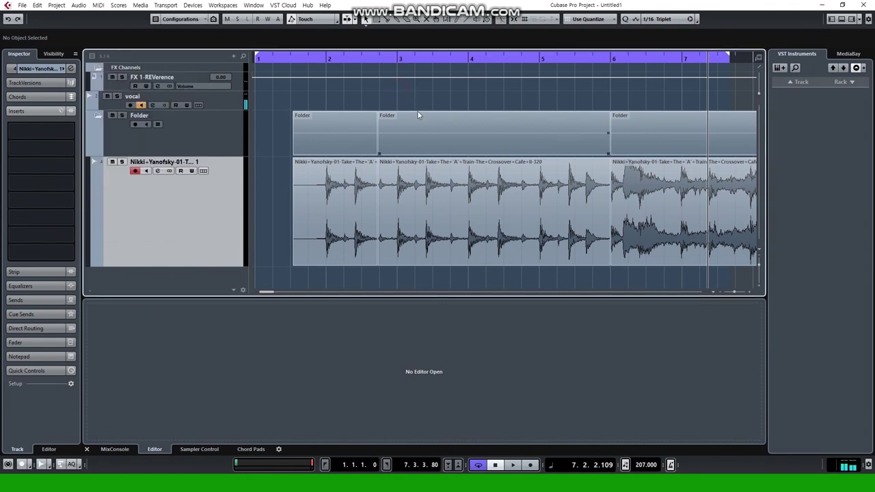